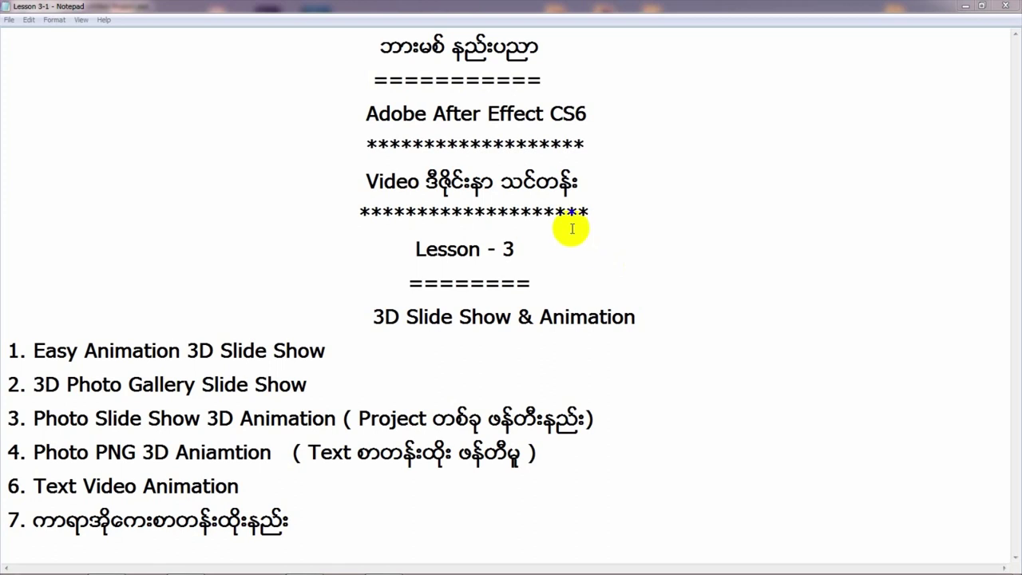
# - Review the Lesson 3 outline, from the title through the listed slide show topics to item 7
pyautogui.moveTo(551, 146); pyautogui.dragTo(577, 153)
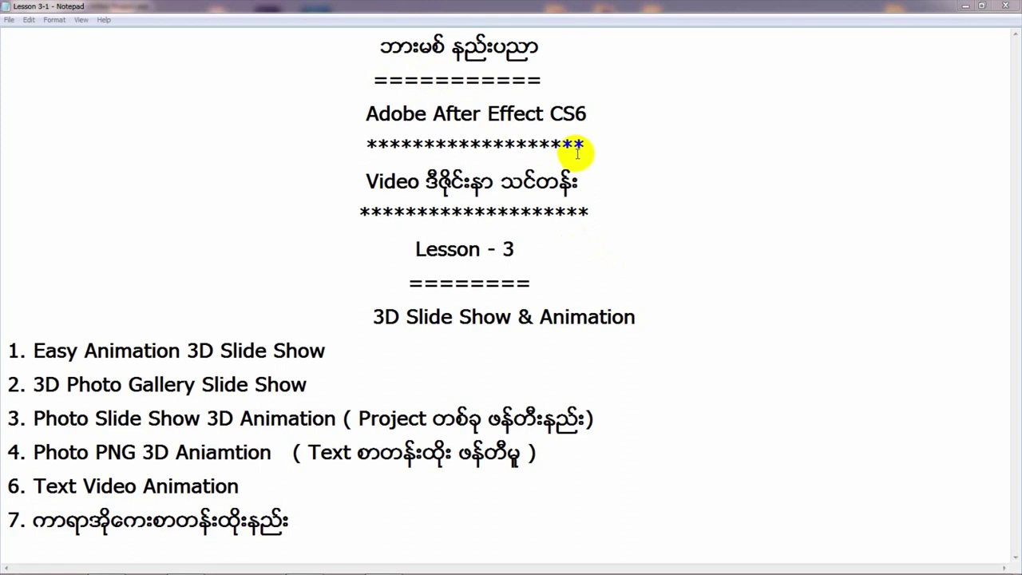
pyautogui.moveTo(388, 249); pyautogui.dragTo(557, 258)
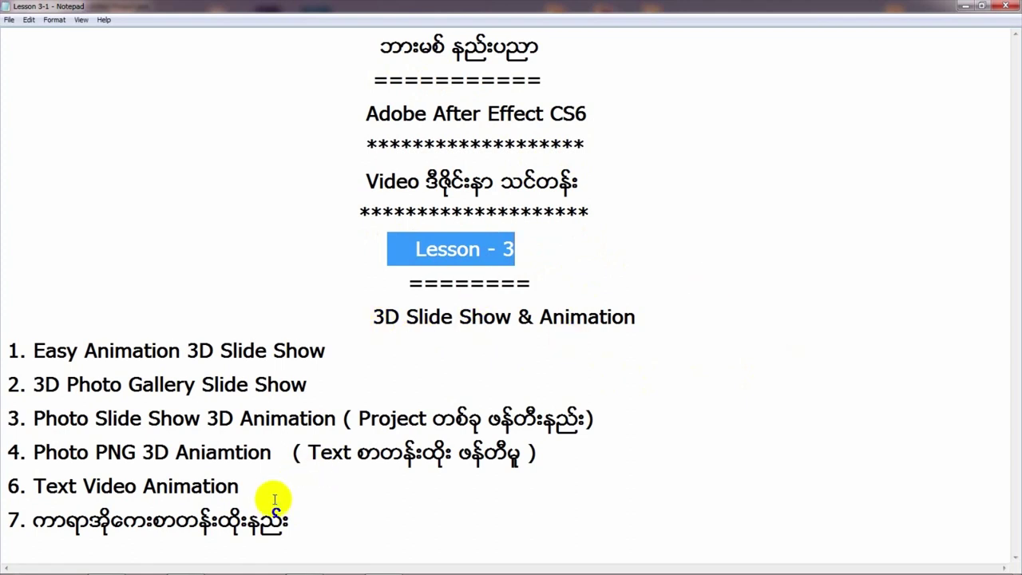
pyautogui.moveTo(262, 487); pyautogui.dragTo(11, 348)
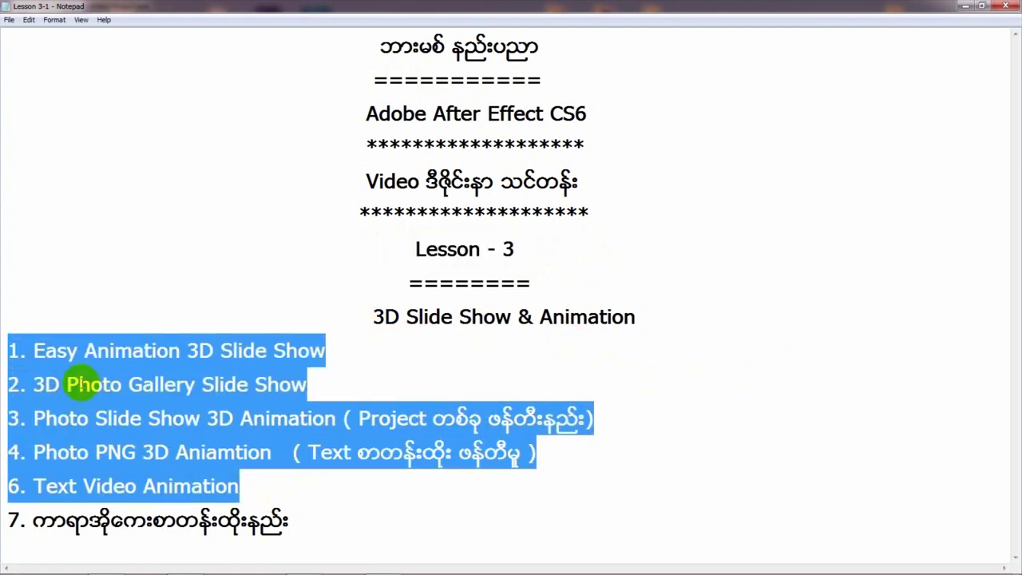
pyautogui.click(332, 498)
pyautogui.moveTo(345, 511); pyautogui.dragTo(4, 519)
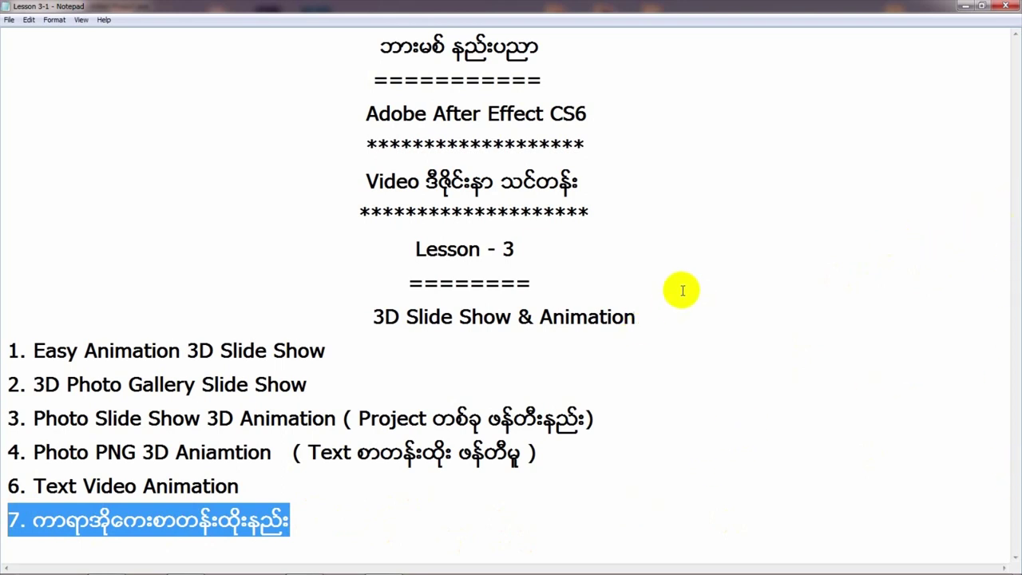
pyautogui.click(365, 517)
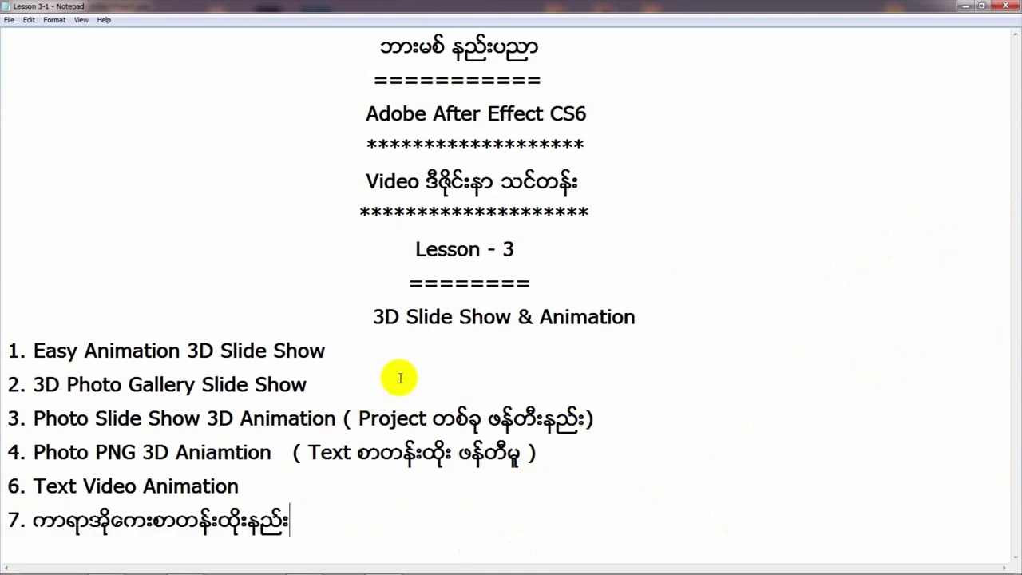
# - Switch to the file explorer folder with the lesson materials and look through the lyrics in the Karaoke text file
pyautogui.moveTo(11, 568)
pyautogui.click(102, 562)
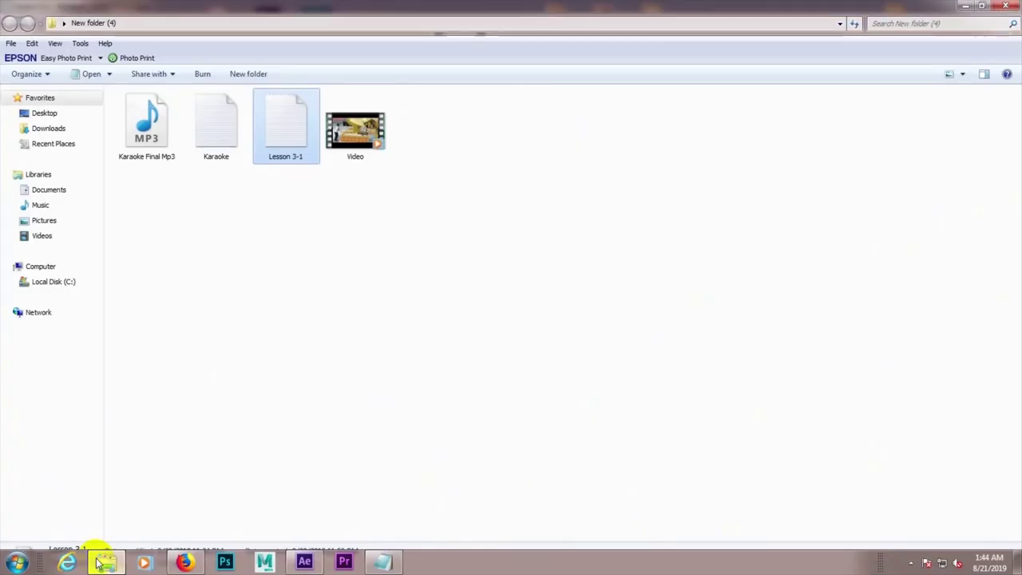
pyautogui.click(324, 270)
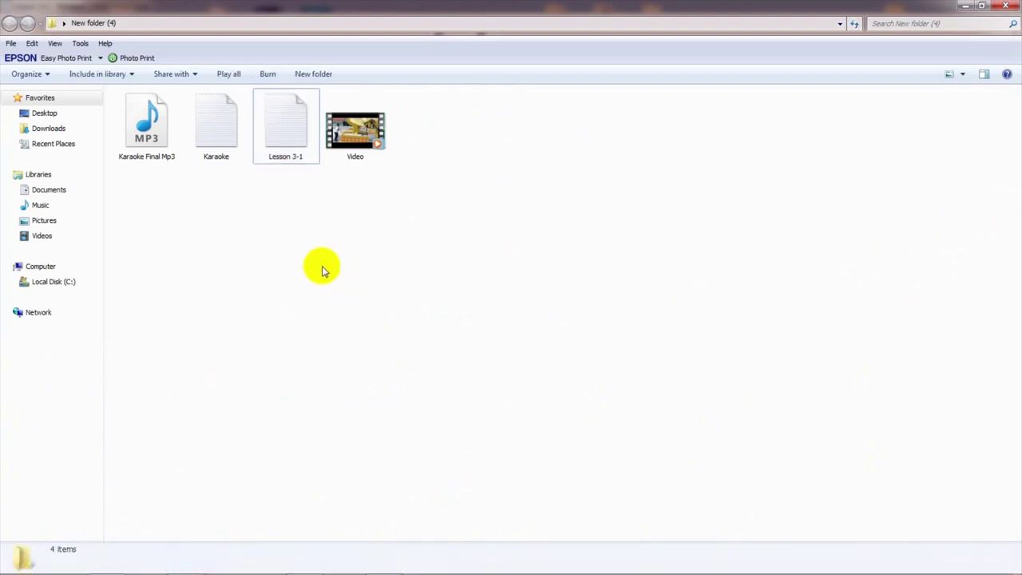
pyautogui.click(163, 160)
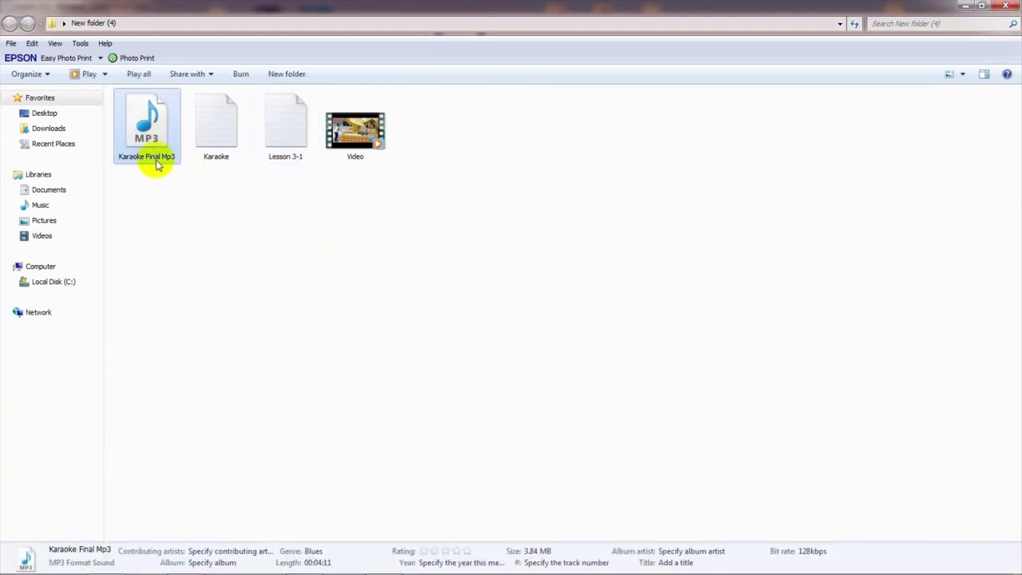
pyautogui.doubleClick(209, 154)
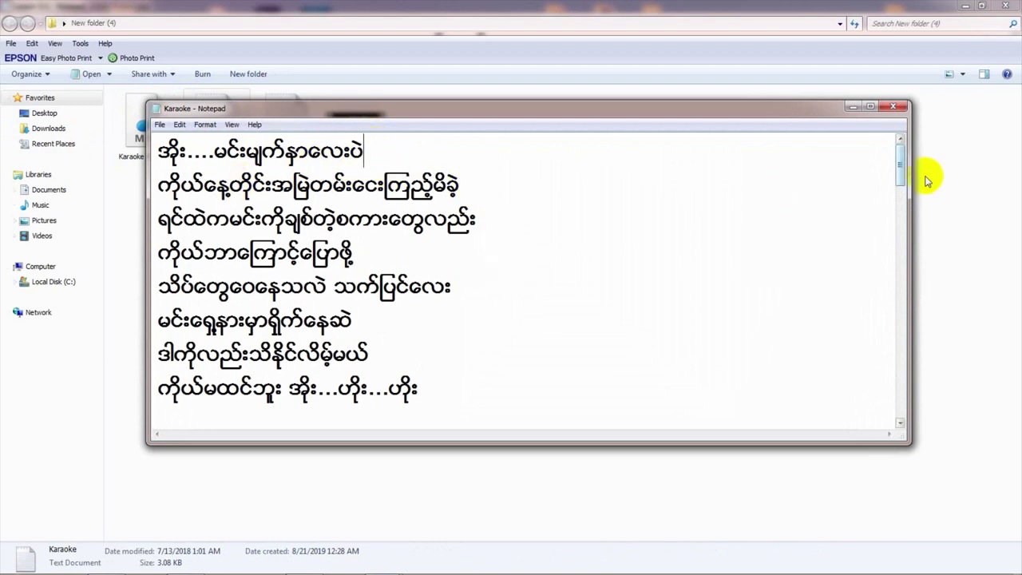
pyautogui.moveTo(900, 165); pyautogui.dragTo(899, 133)
pyautogui.moveTo(503, 212); pyautogui.dragTo(131, 147)
pyautogui.click(484, 222)
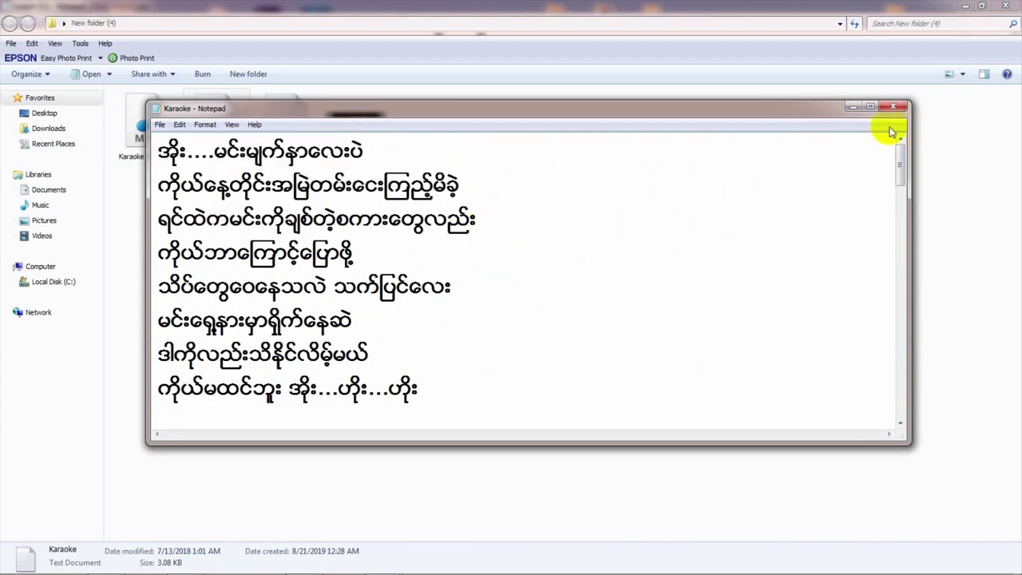
pyautogui.click(852, 112)
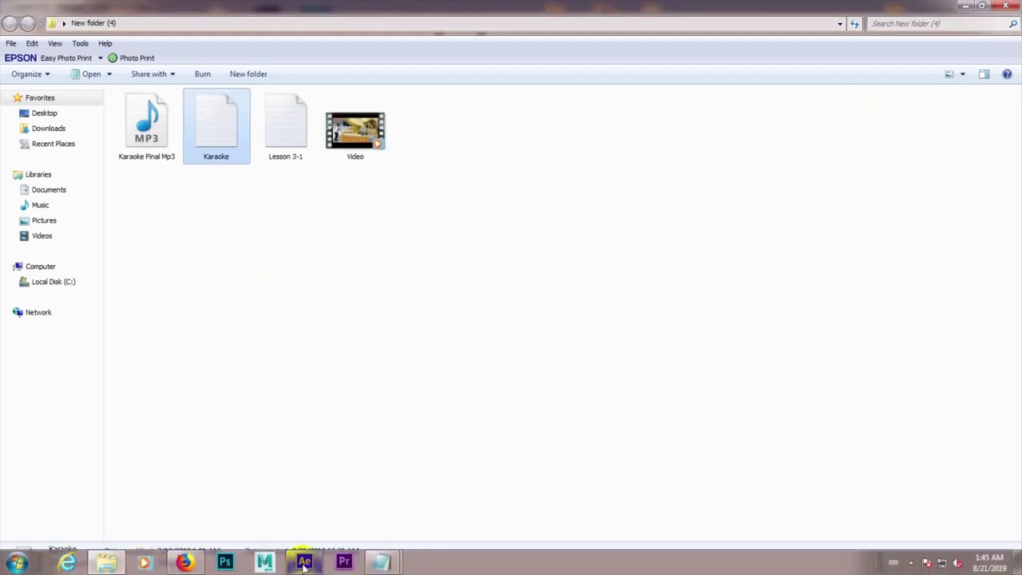
# - Switch to After Effects and start a new composition with a duration of 0;04;10;00
pyautogui.click(304, 563)
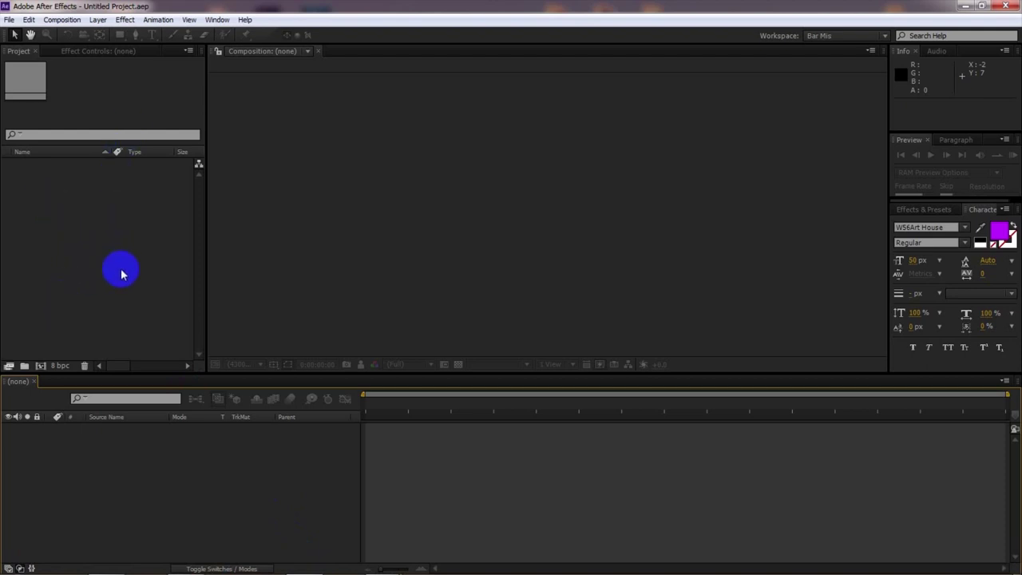
pyautogui.click(62, 20)
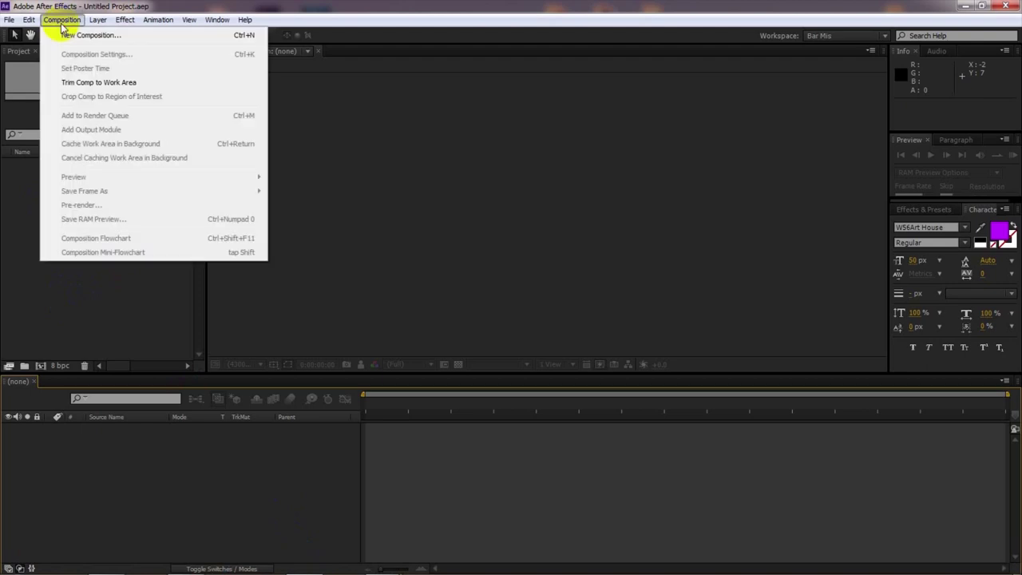
pyautogui.click(84, 36)
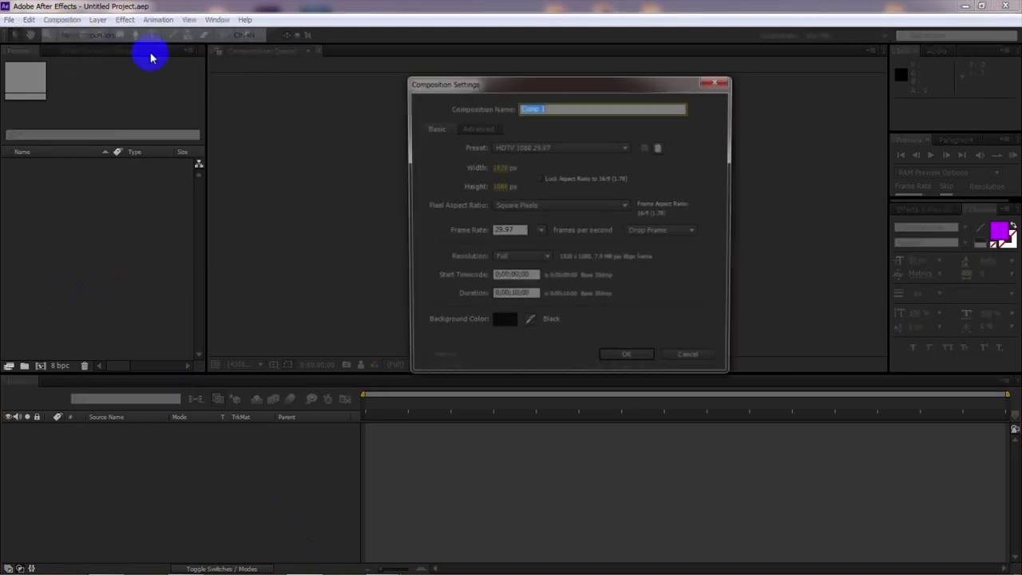
pyautogui.click(507, 297)
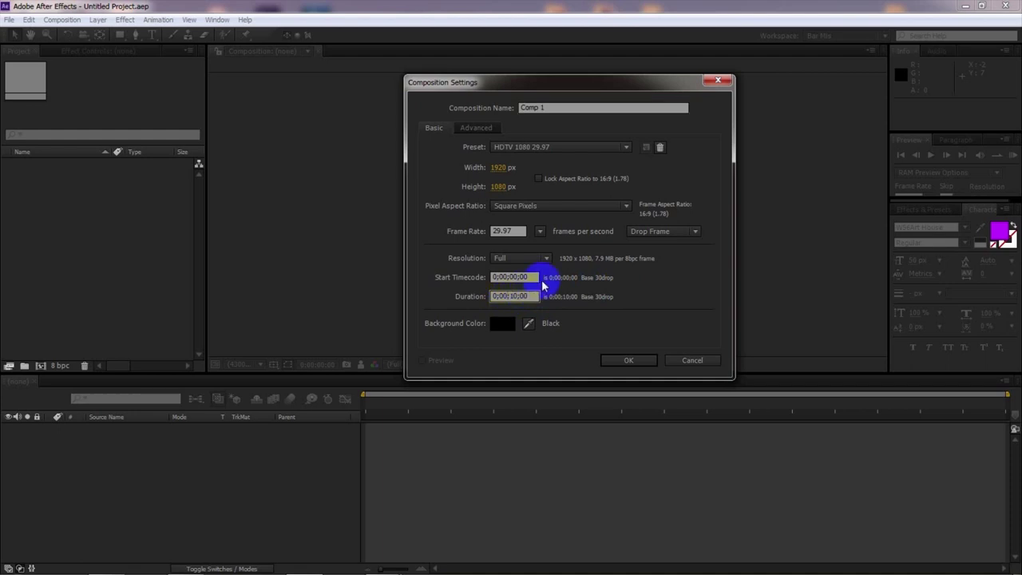
pyautogui.write('0;0:10;00')
pyautogui.write('4')
pyautogui.click(514, 297)
pyautogui.moveTo(513, 297); pyautogui.dragTo(468, 298)
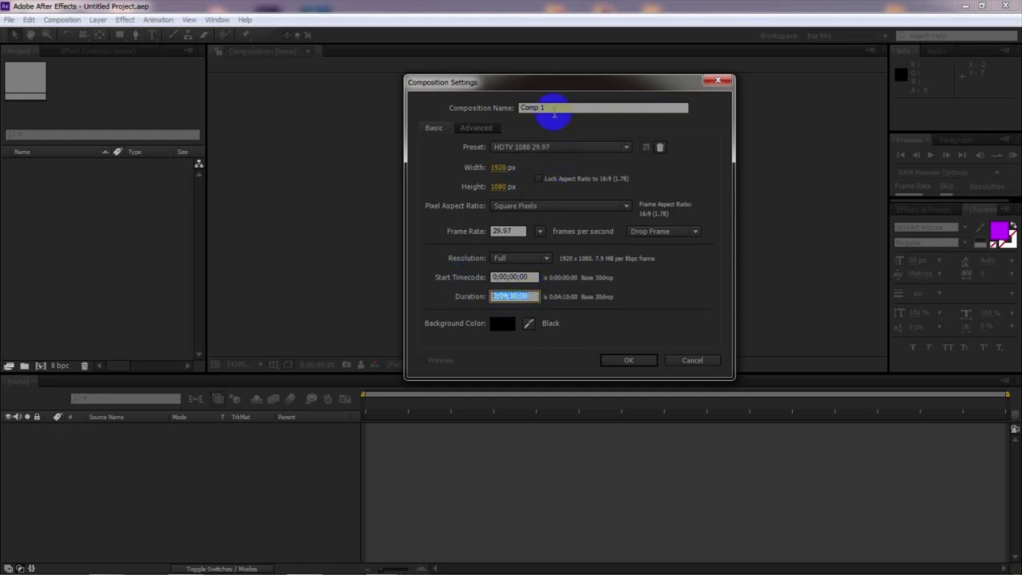
# - Keep the HDTV 1080 29.97 preset, name the composition K and create it
pyautogui.click(520, 148)
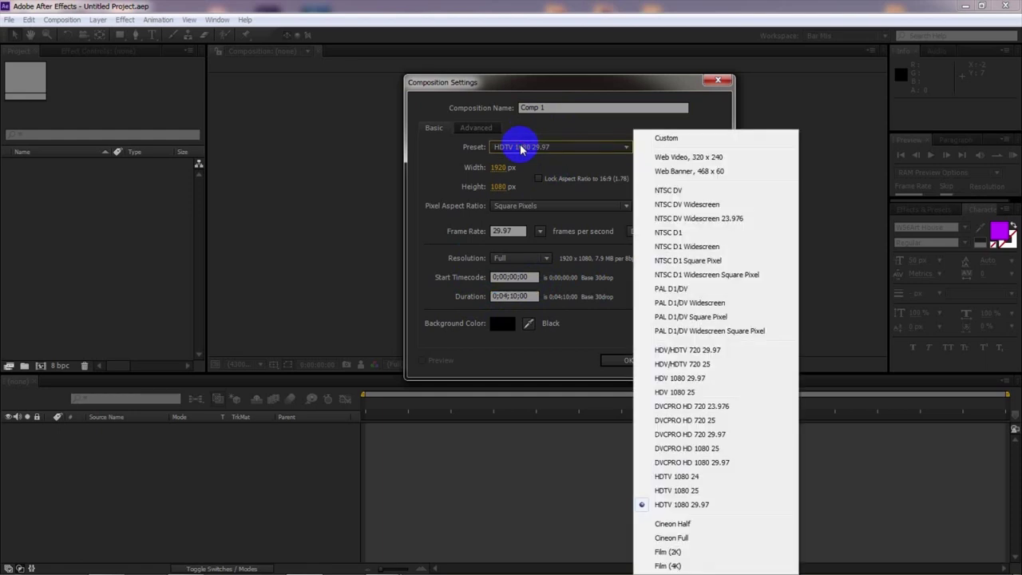
pyautogui.click(728, 504)
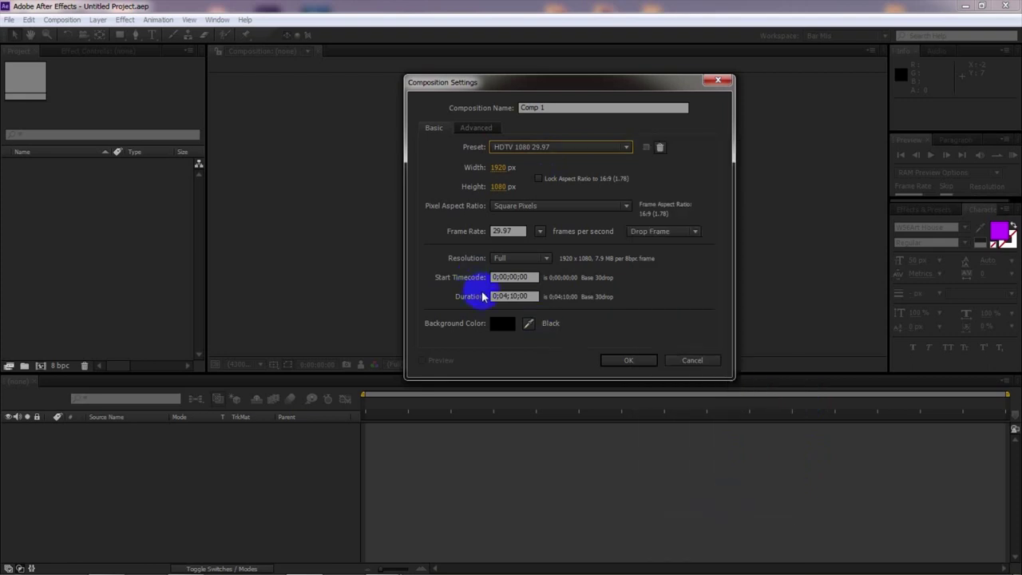
pyautogui.click(508, 298)
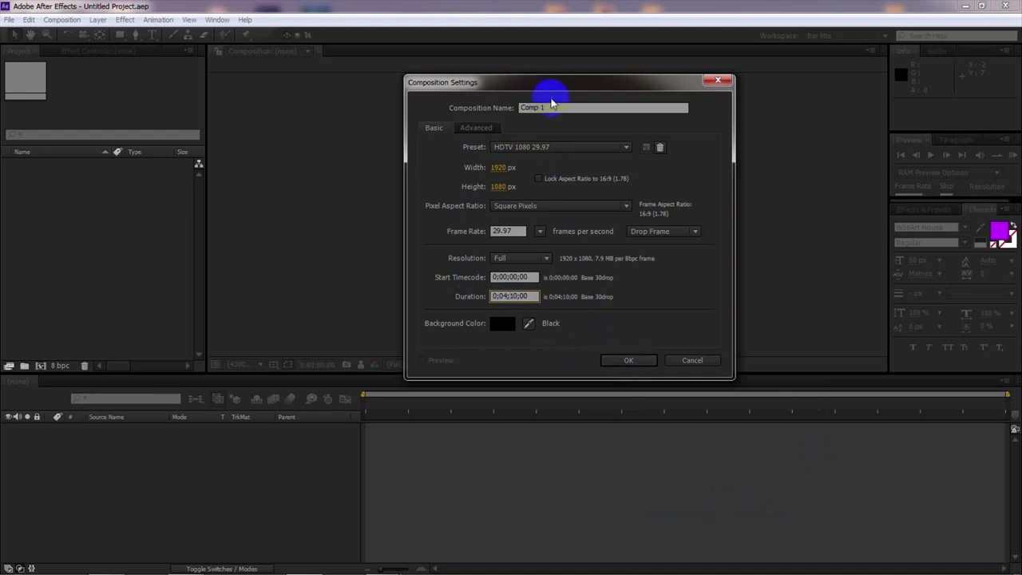
pyautogui.moveTo(548, 103); pyautogui.dragTo(520, 103)
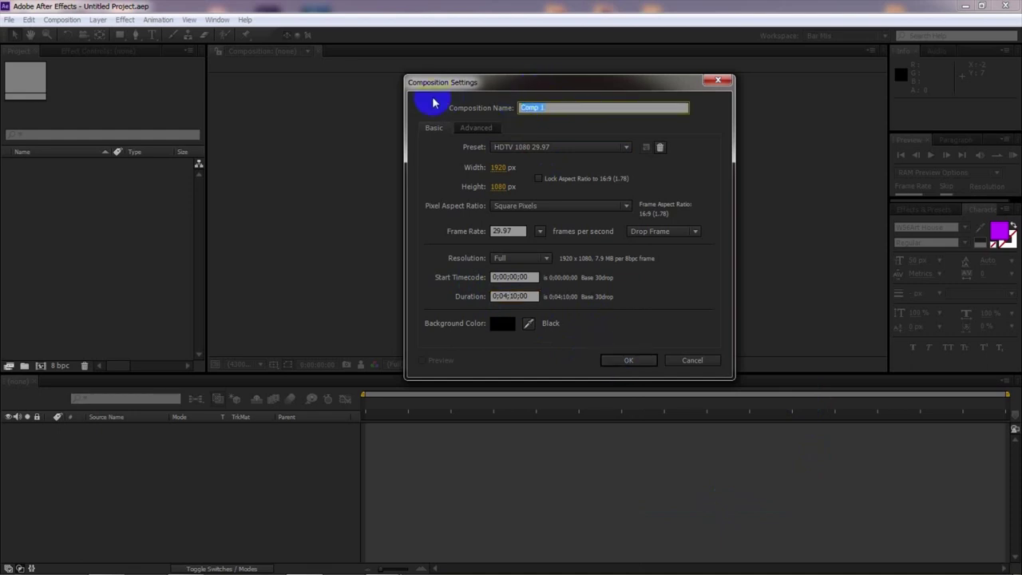
pyautogui.write('K')
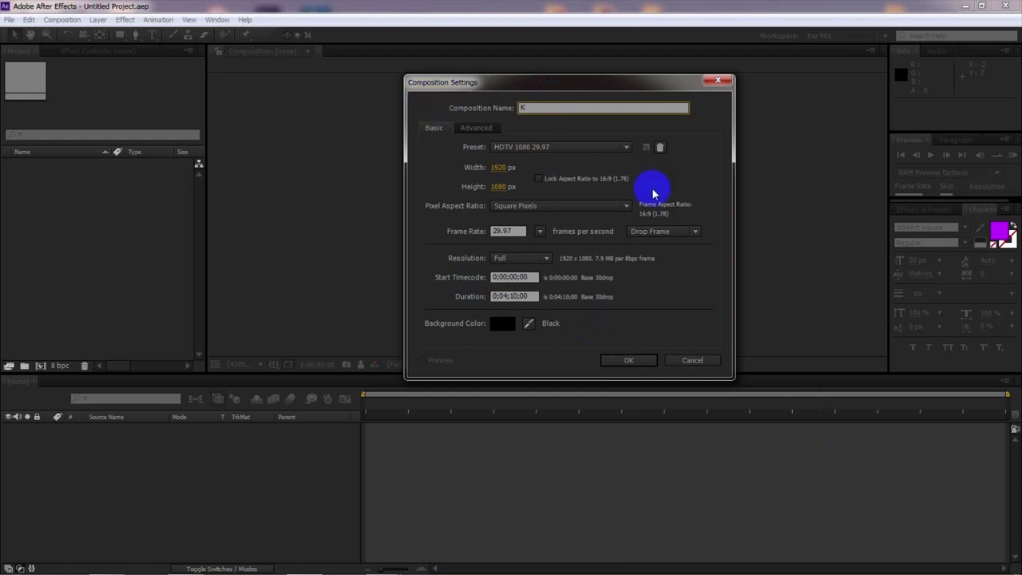
pyautogui.click(642, 361)
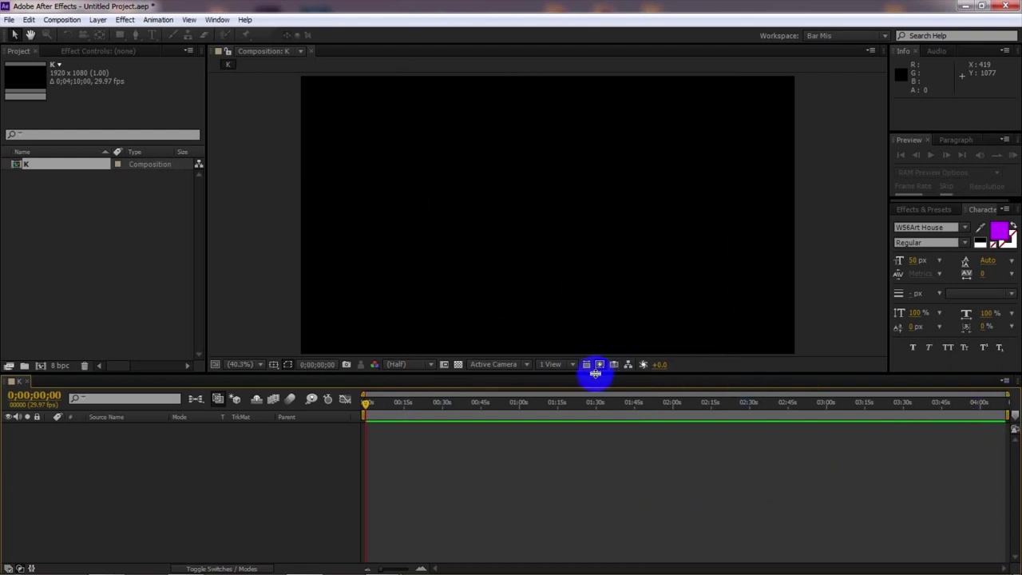
# - Enlarge the composition preview area and import Karaoke Final Mp3.mp3 and Video.mp4 into the project
pyautogui.moveTo(604, 376); pyautogui.dragTo(601, 419)
pyautogui.doubleClick(60, 217)
pyautogui.click(94, 119)
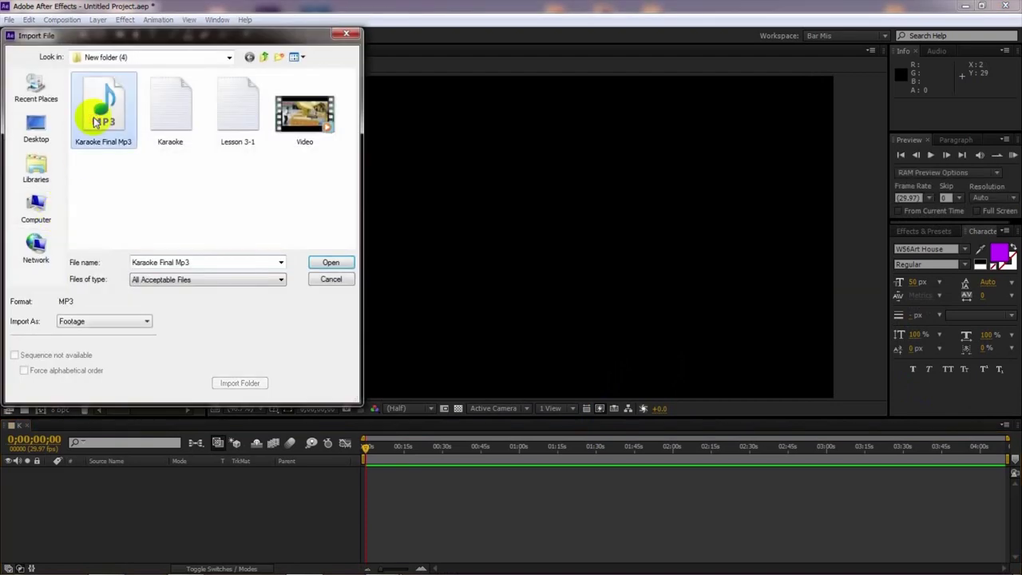
pyautogui.keyDown('ctrl'); pyautogui.click(307, 124); pyautogui.keyUp('ctrl')
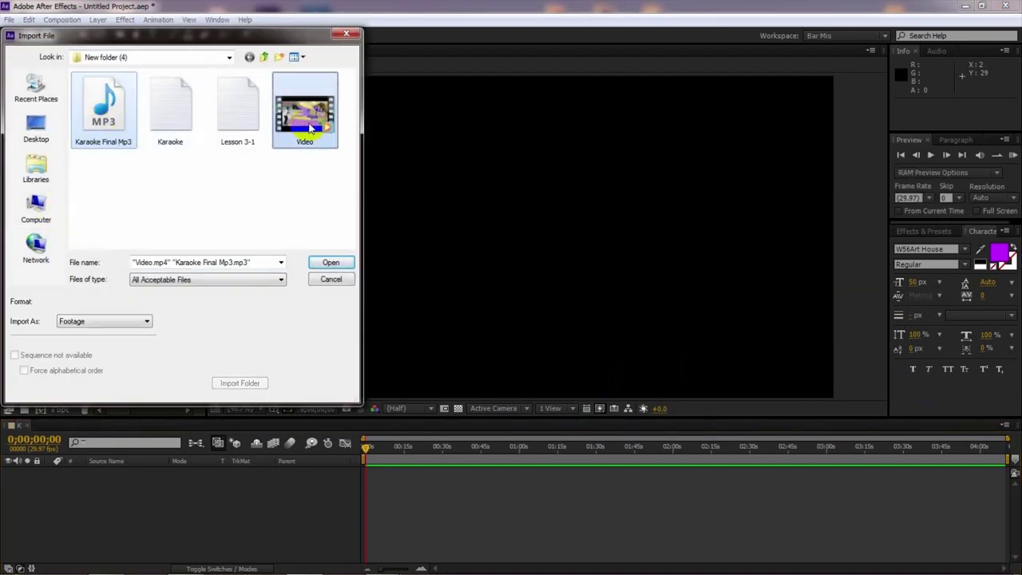
pyautogui.click(331, 264)
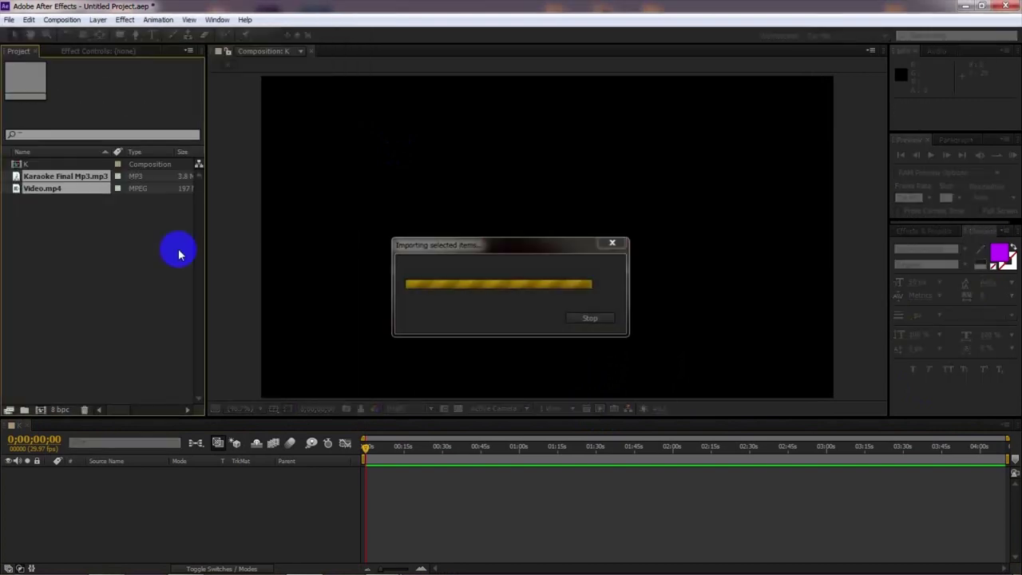
# - Check the footage details of the imported karaoke audio and the video file
pyautogui.click(70, 177)
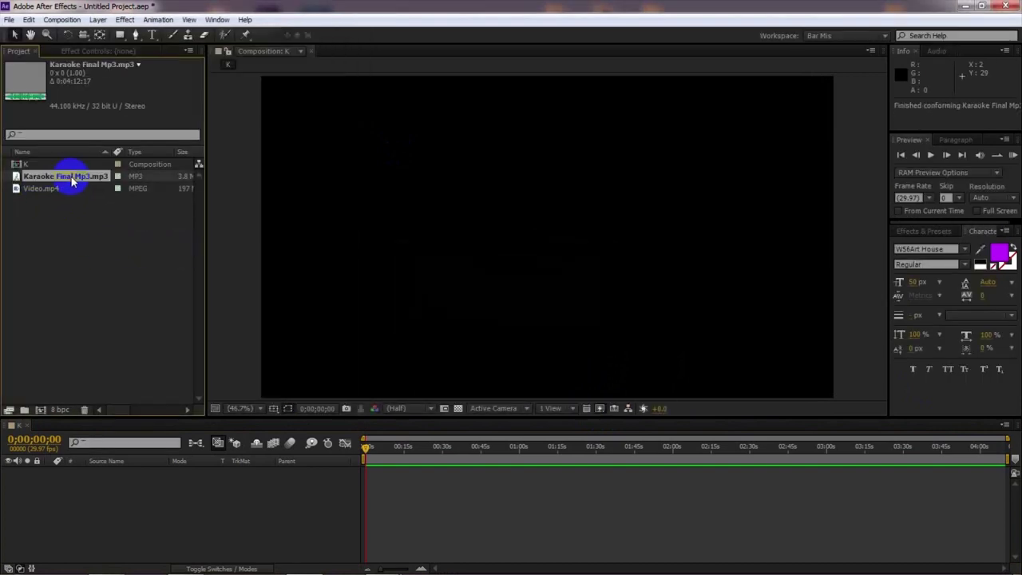
pyautogui.click(65, 229)
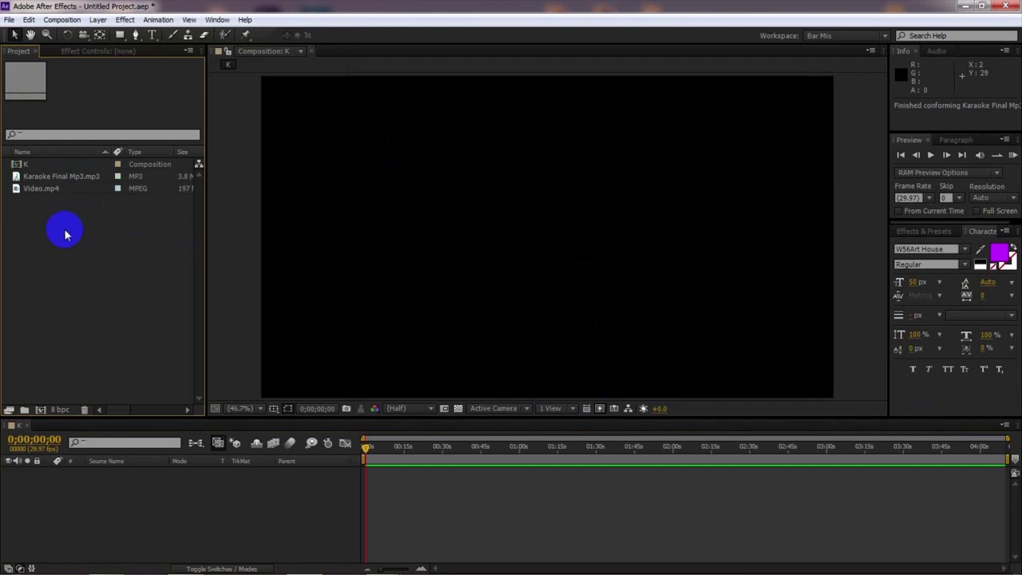
pyautogui.click(46, 190)
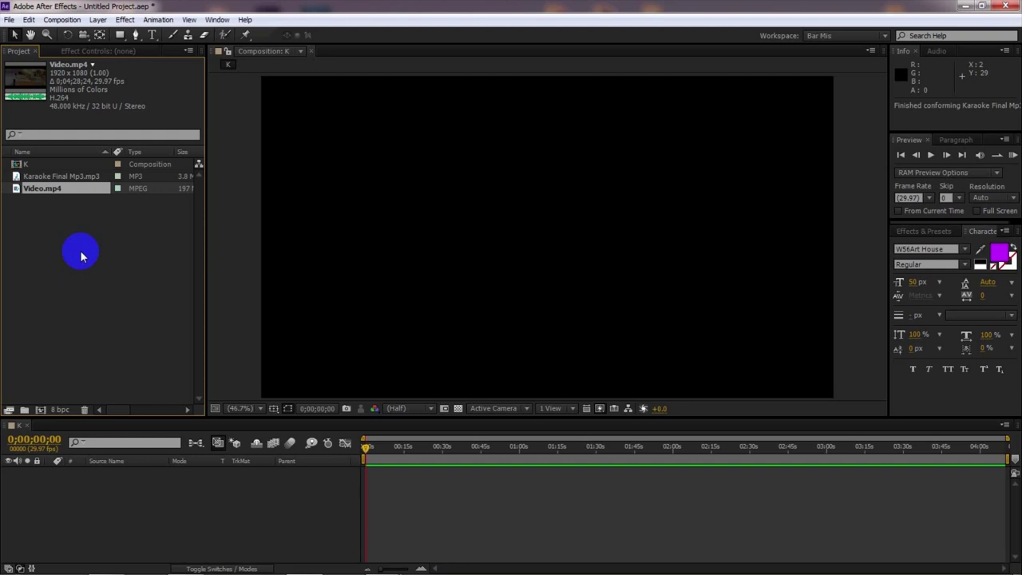
# - Add Karaoke Final Mp3.mp3 to the K timeline, check its start and end, and return the playhead to 0;00;00;00
pyautogui.click(55, 176)
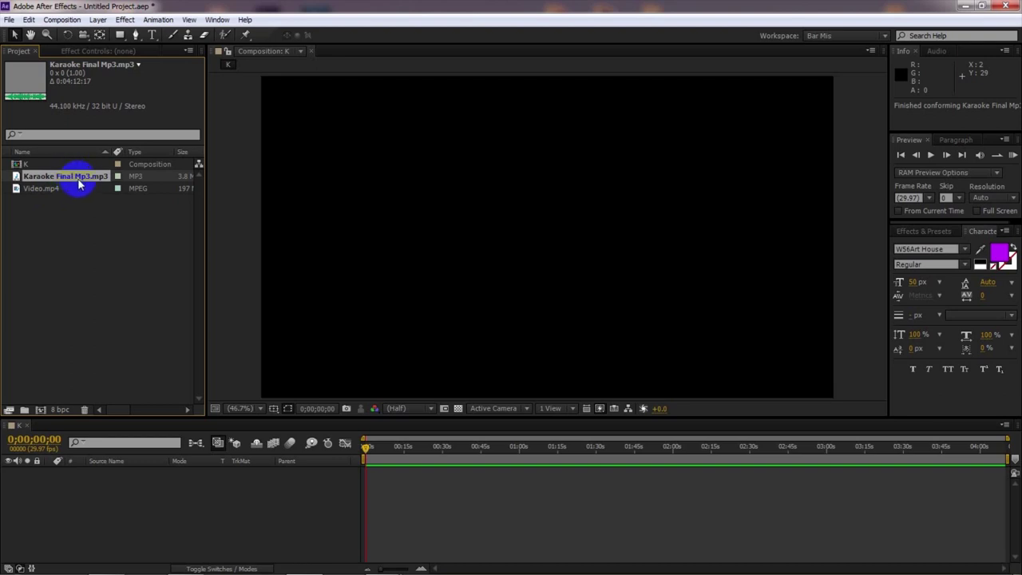
pyautogui.moveTo(85, 178); pyautogui.dragTo(145, 514)
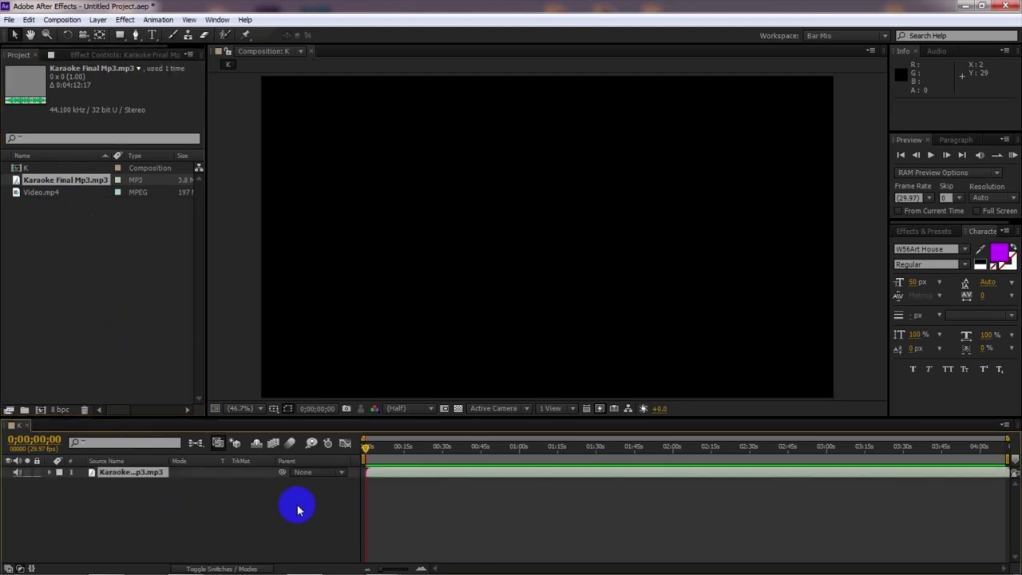
pyautogui.moveTo(365, 448); pyautogui.dragTo(358, 486)
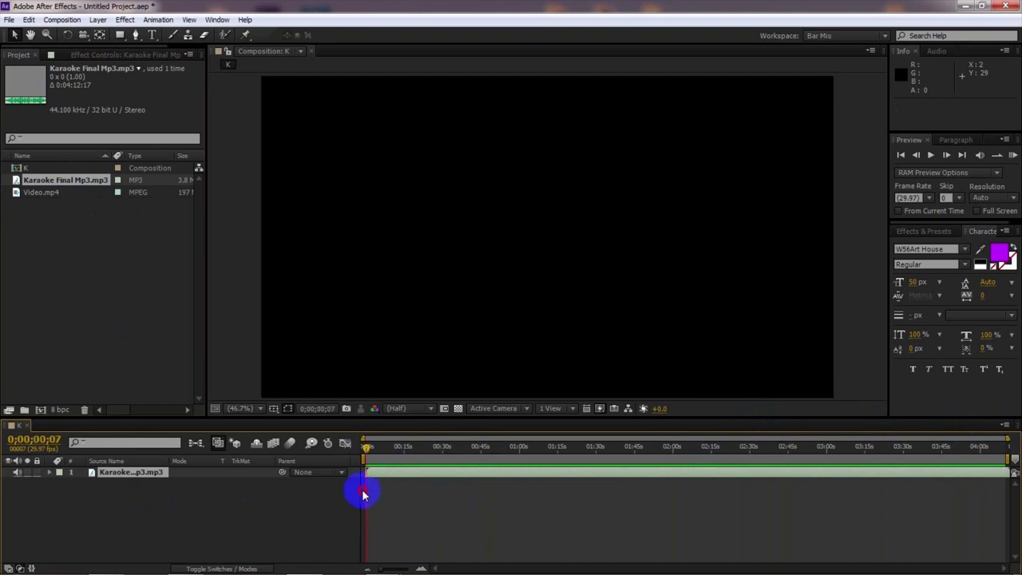
pyautogui.moveTo(996, 446); pyautogui.dragTo(1011, 460)
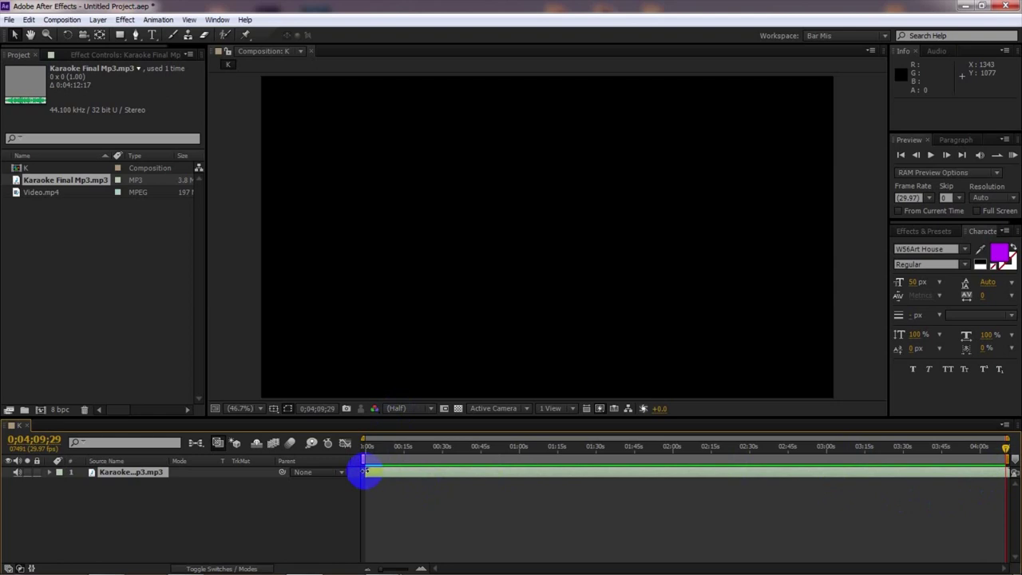
pyautogui.moveTo(374, 448); pyautogui.dragTo(332, 454)
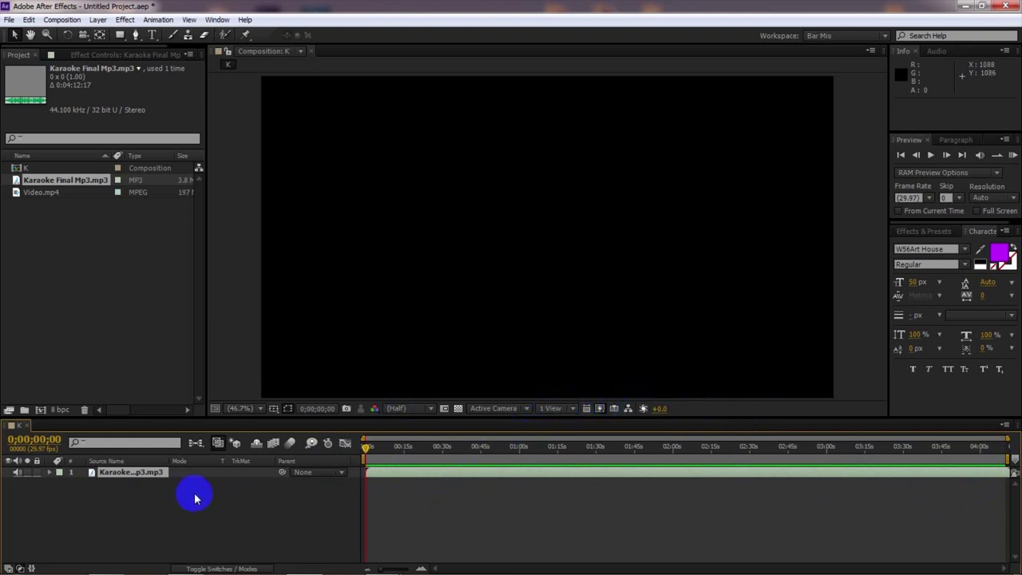
# - Add Video.mp4 to the K timeline as a layer above the karaoke audio
pyautogui.click(146, 471)
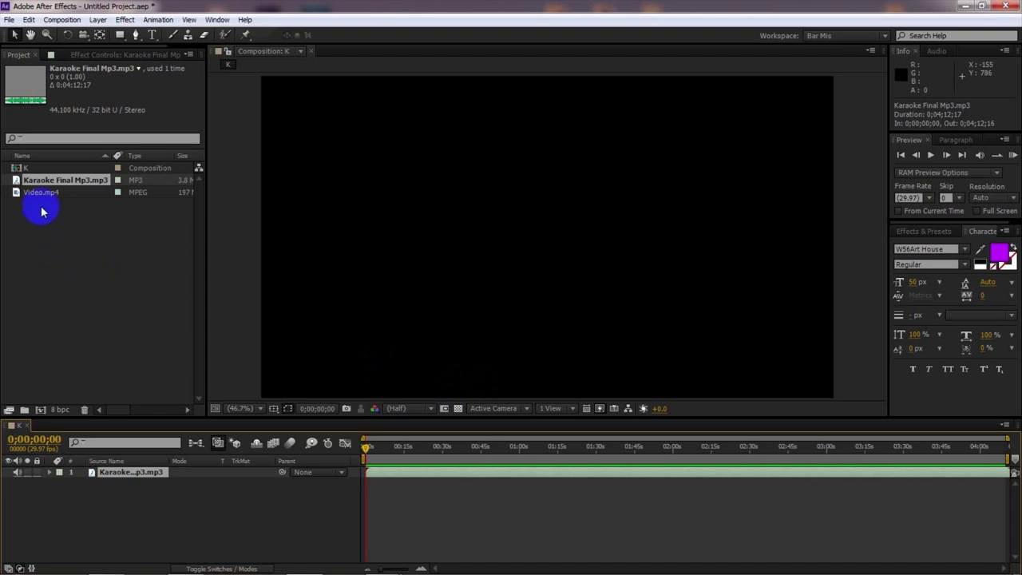
pyautogui.moveTo(41, 198); pyautogui.dragTo(106, 474)
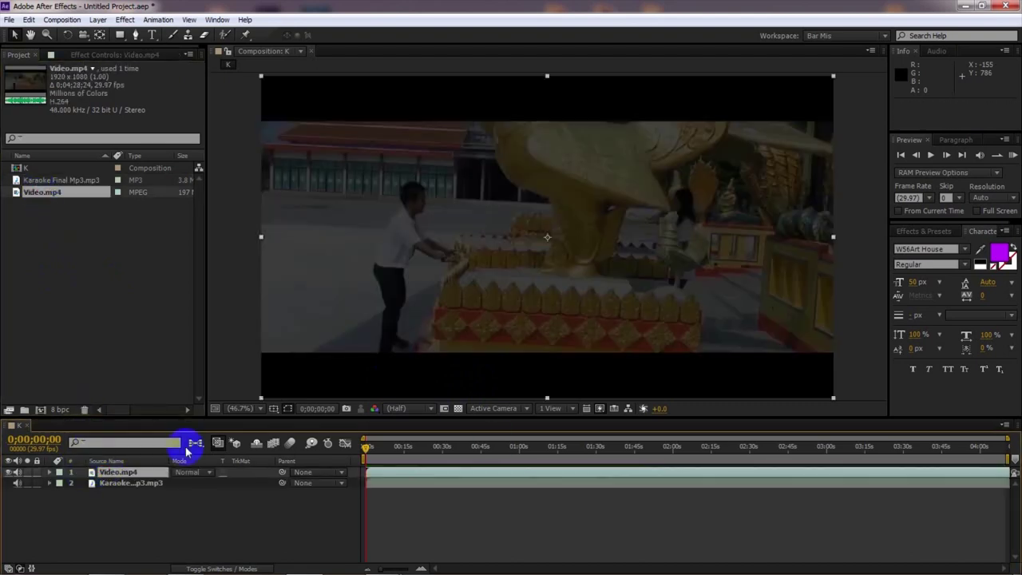
# - Preview the K composition from the beginning and around 0;00;38;04 to locate where the first lyric line is sung
pyautogui.moveTo(429, 446); pyautogui.dragTo(326, 515)
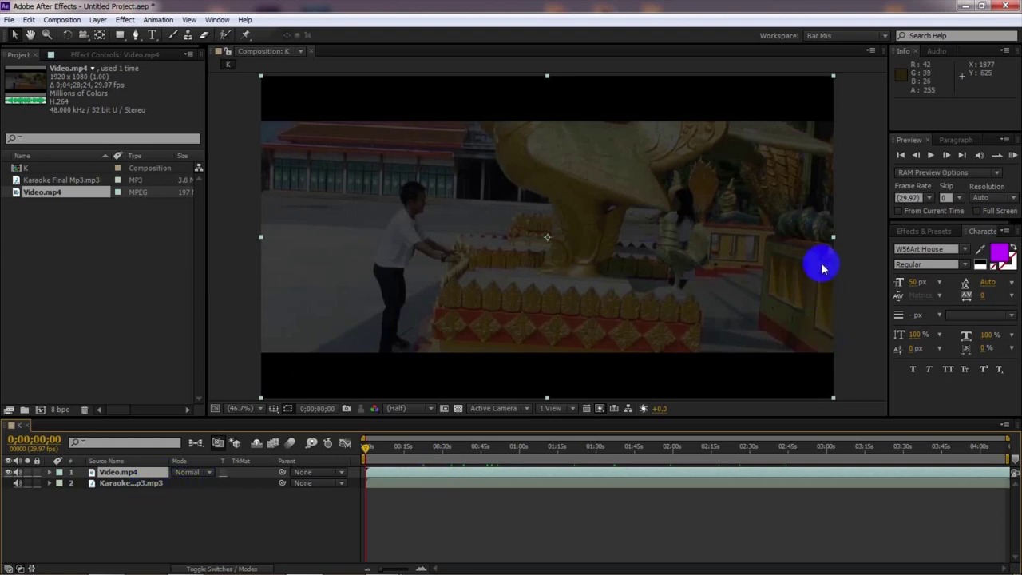
pyautogui.click(1012, 156)
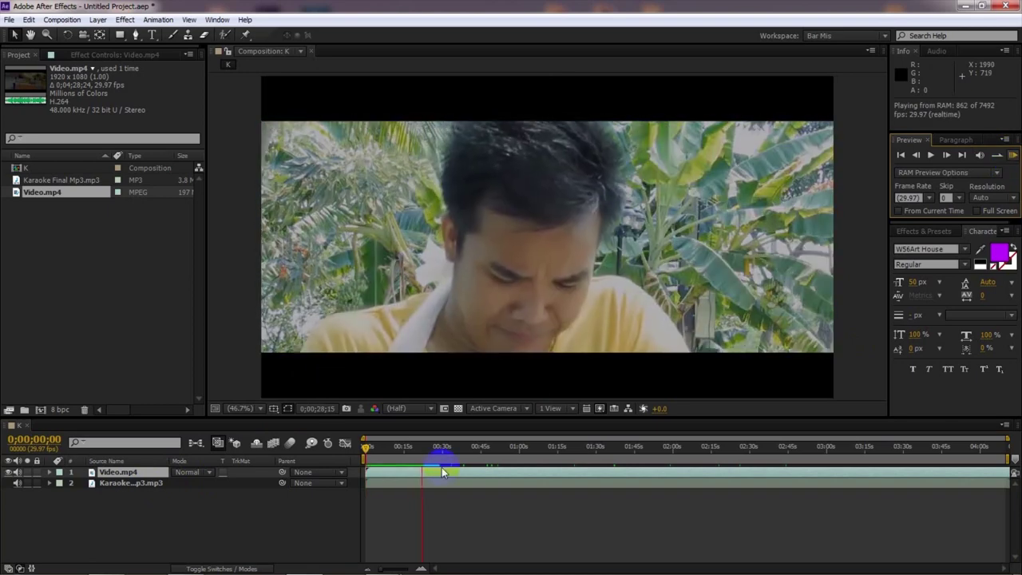
pyautogui.moveTo(438, 448); pyautogui.dragTo(464, 449)
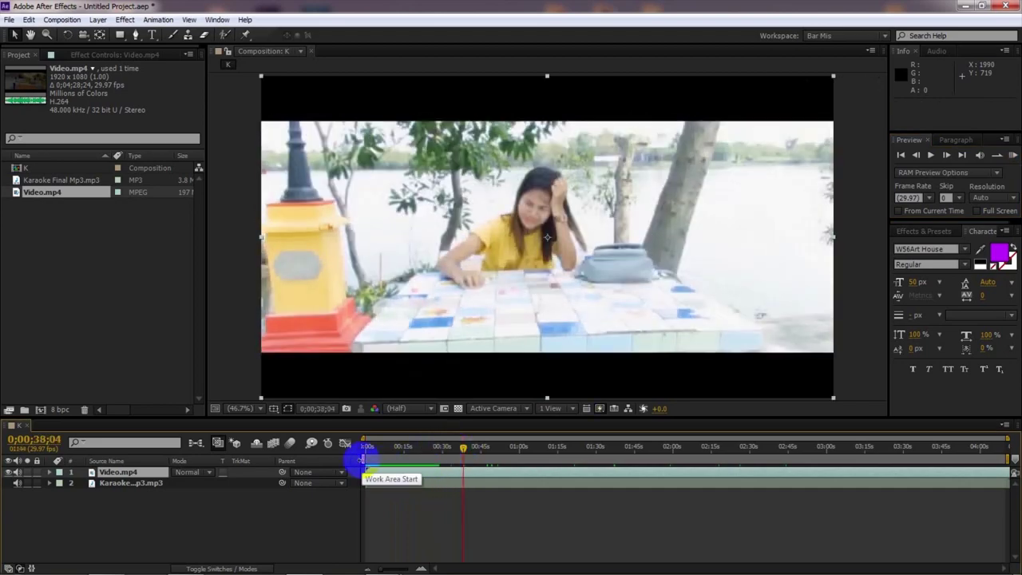
pyautogui.moveTo(361, 457); pyautogui.dragTo(452, 457)
pyautogui.click(1010, 155)
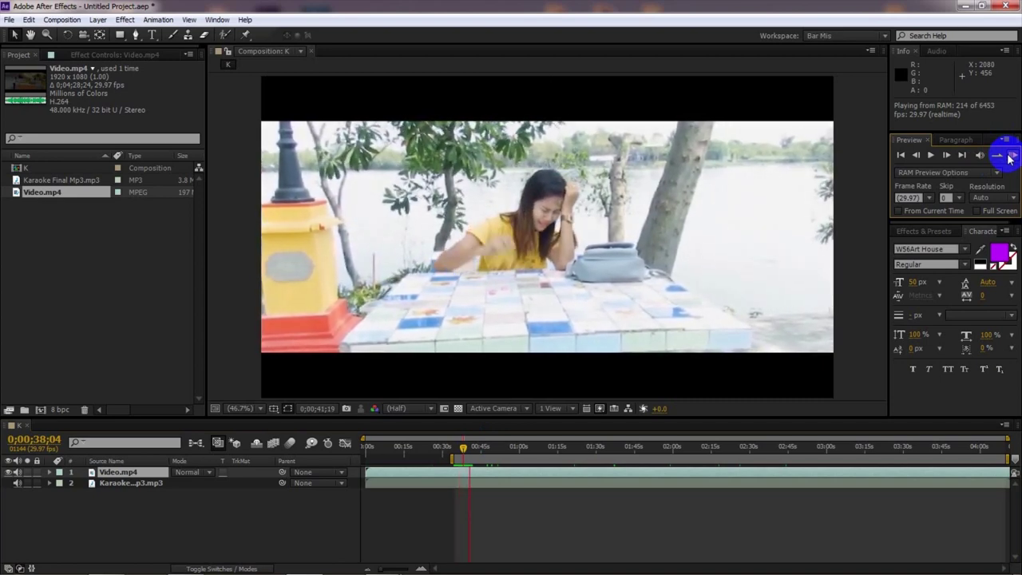
pyautogui.click(469, 449)
pyautogui.click(1012, 155)
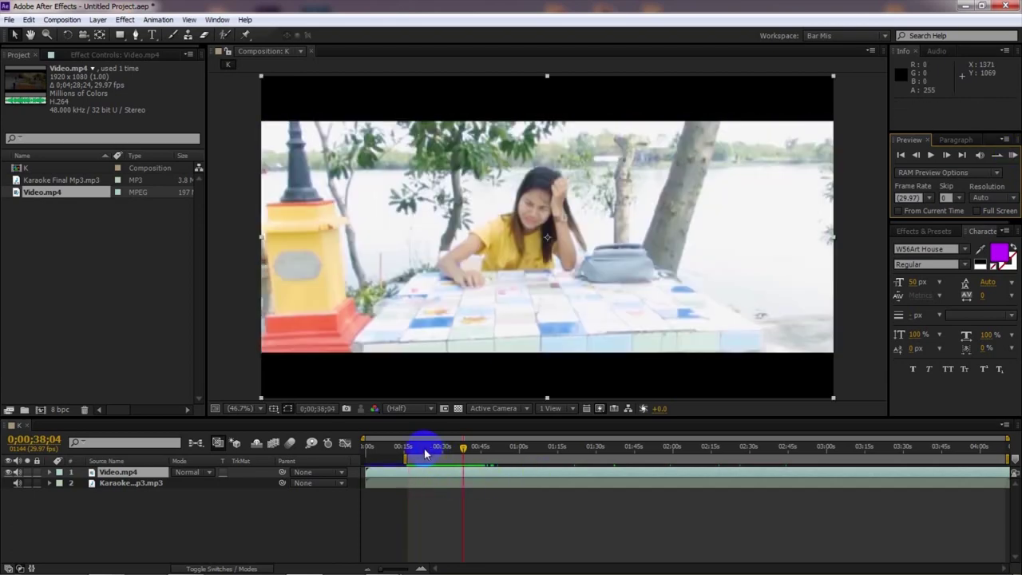
# - Place the playhead at 0;00;22;20, start the work area at 0;00;22;28 and RAM preview from there
pyautogui.click(424, 448)
pyautogui.moveTo(400, 458); pyautogui.dragTo(421, 460)
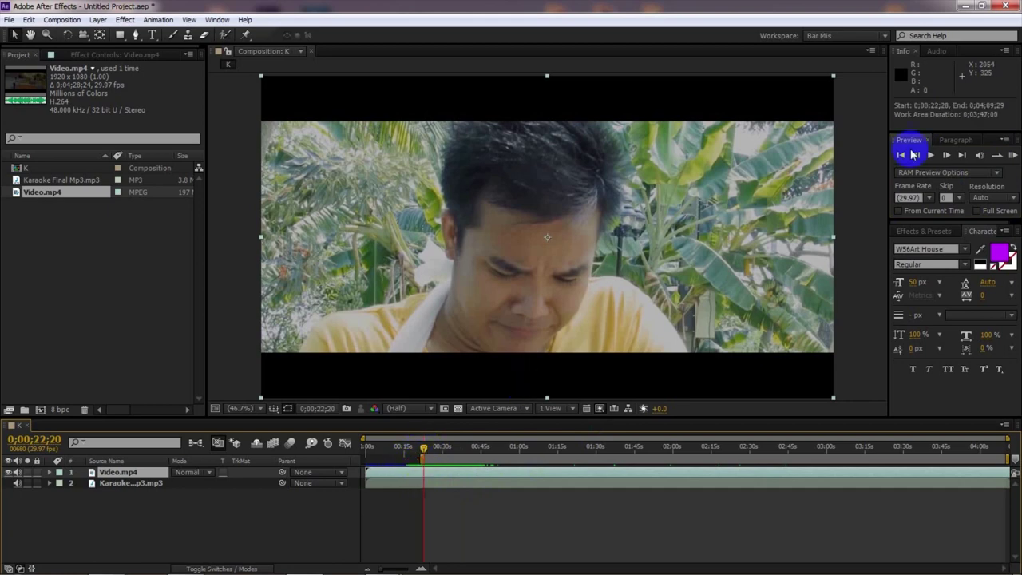
pyautogui.click(1011, 156)
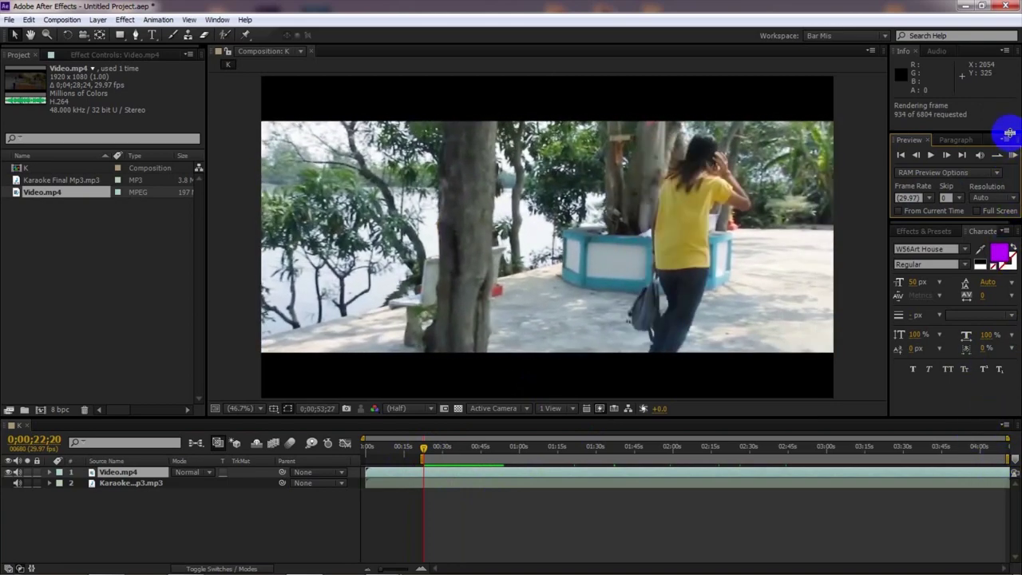
pyautogui.click(1016, 158)
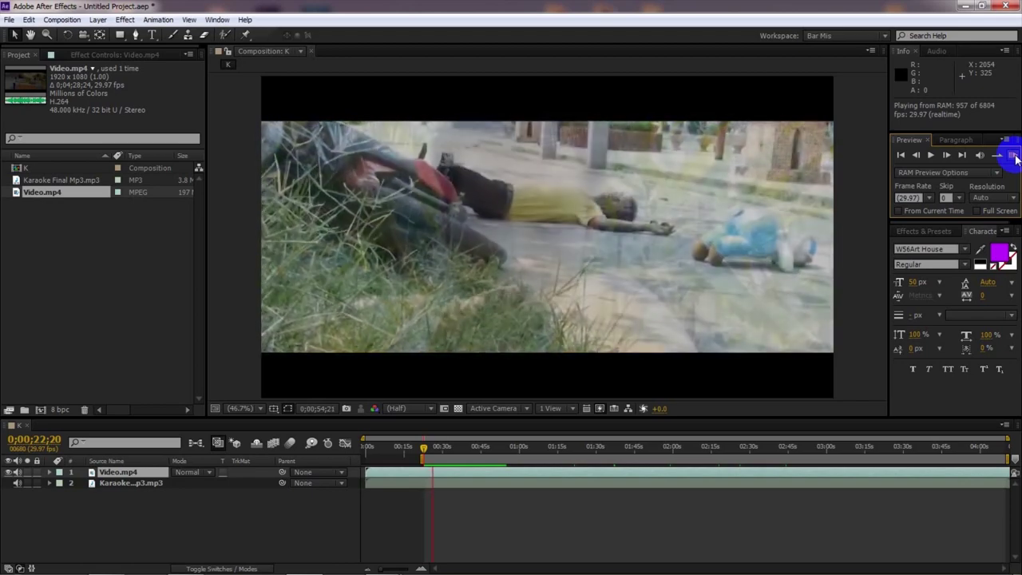
pyautogui.click(1015, 158)
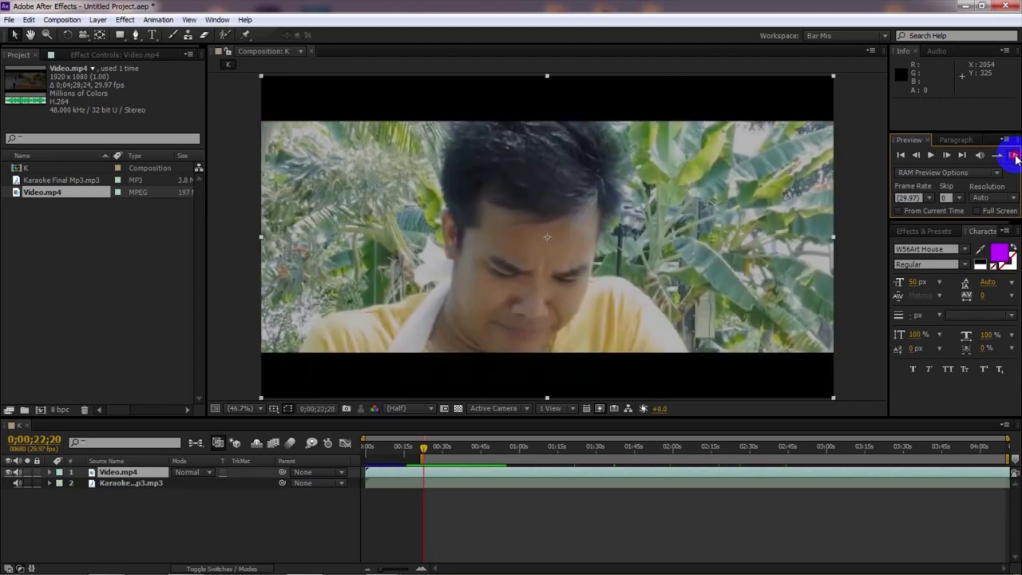
pyautogui.click(1015, 158)
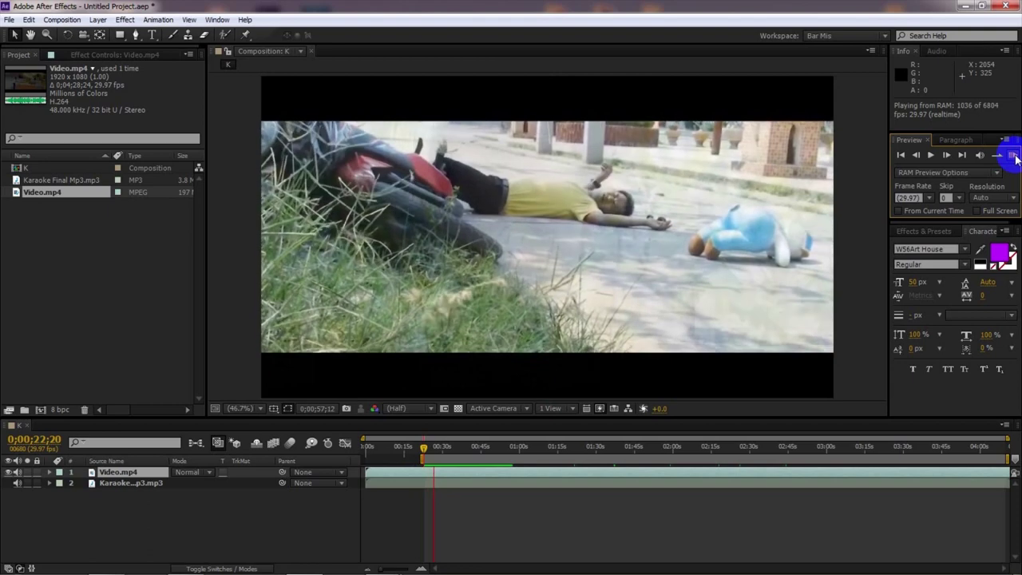
pyautogui.click(1015, 158)
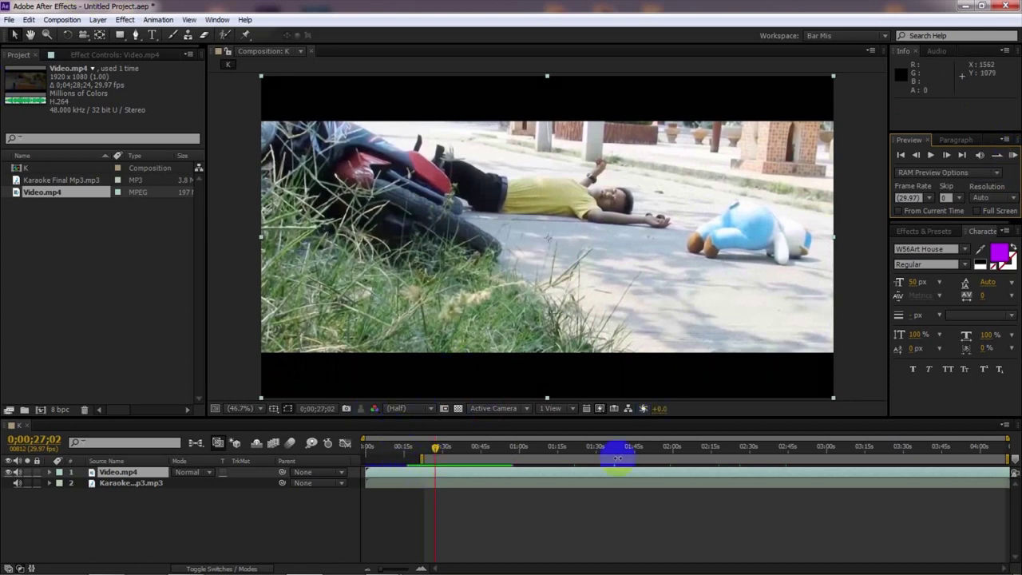
# - Shorten the work area to end at 0;00;26;27 and preview that range from 0;00;22;26
pyautogui.moveTo(1009, 460); pyautogui.dragTo(437, 459)
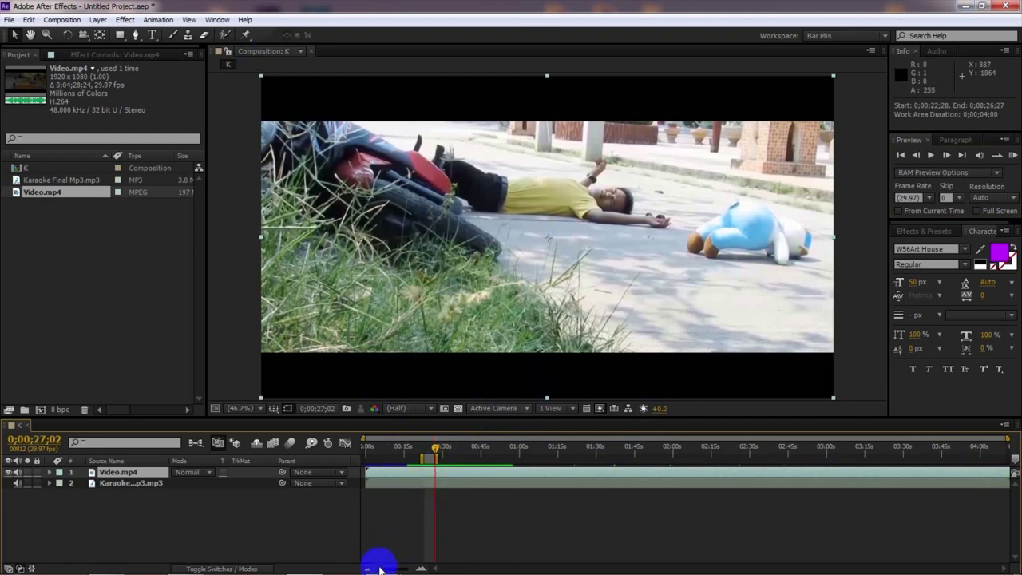
pyautogui.moveTo(380, 569)
pyautogui.mouseDown()
pyautogui.moveTo(407, 570)
pyautogui.moveTo(398, 569)
pyautogui.mouseUp()
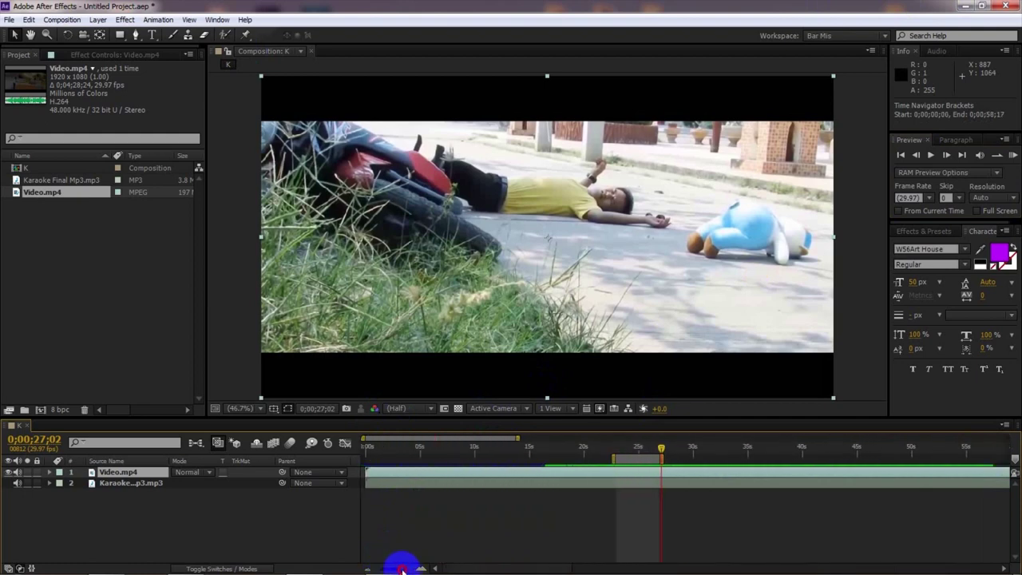
pyautogui.moveTo(627, 454); pyautogui.dragTo(612, 450)
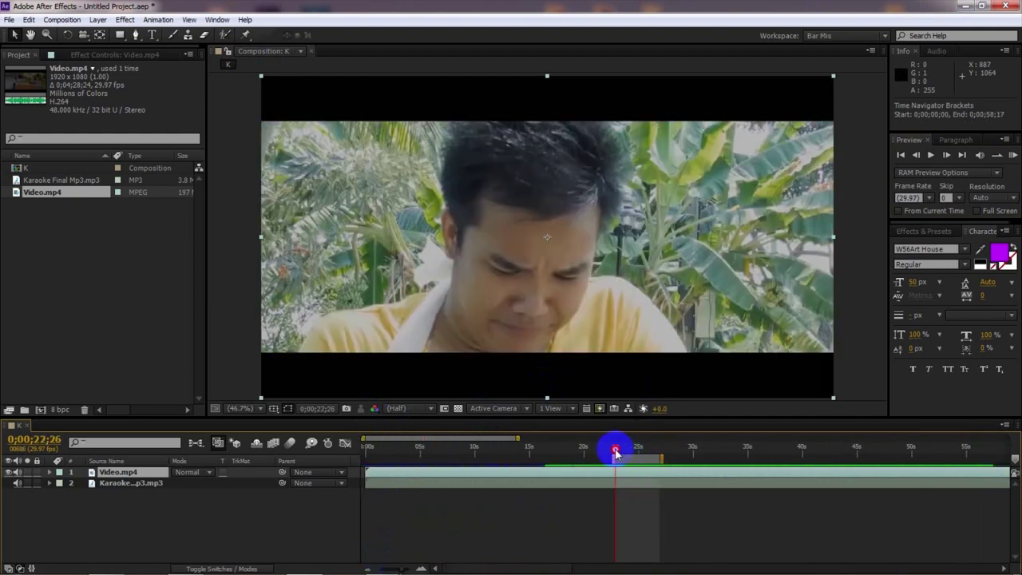
pyautogui.click(1012, 155)
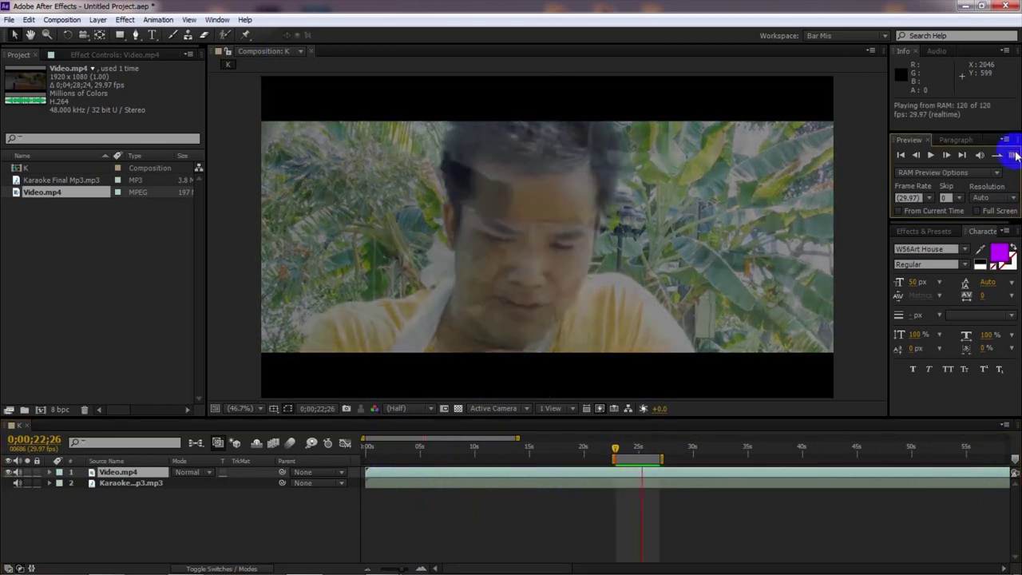
pyautogui.click(1012, 155)
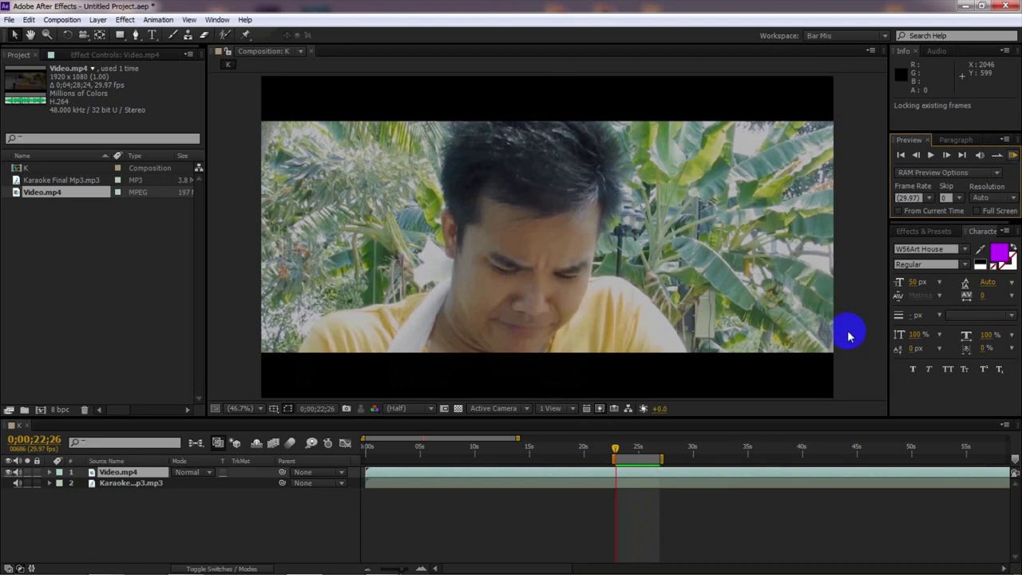
# - Extend the work area's end to 0;00;28;06 and preview the range
pyautogui.moveTo(660, 459); pyautogui.dragTo(675, 460)
pyautogui.click(1014, 157)
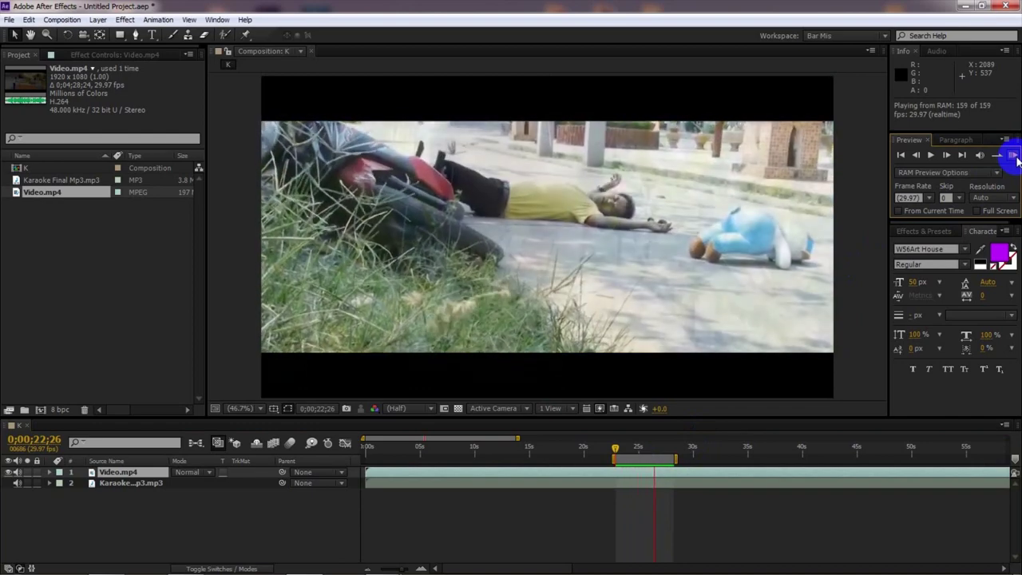
pyautogui.click(1009, 168)
# - Move the work area's start back to 0;00;22;15 and further to about 0;00;20;00, previewing each range
pyautogui.moveTo(667, 451); pyautogui.dragTo(609, 458)
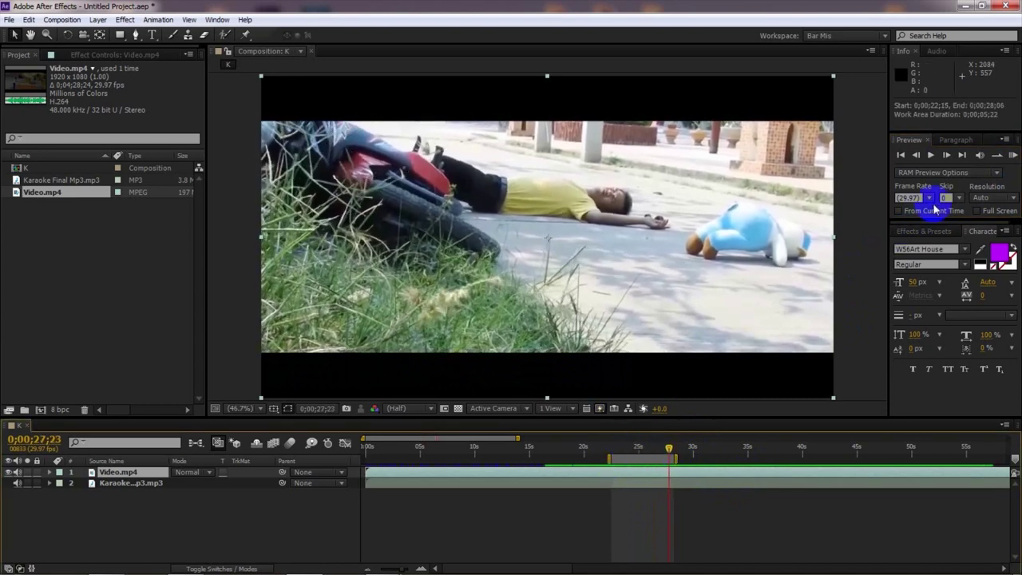
pyautogui.click(1013, 156)
pyautogui.click(775, 331)
pyautogui.moveTo(608, 458); pyautogui.dragTo(582, 458)
pyautogui.click(1012, 155)
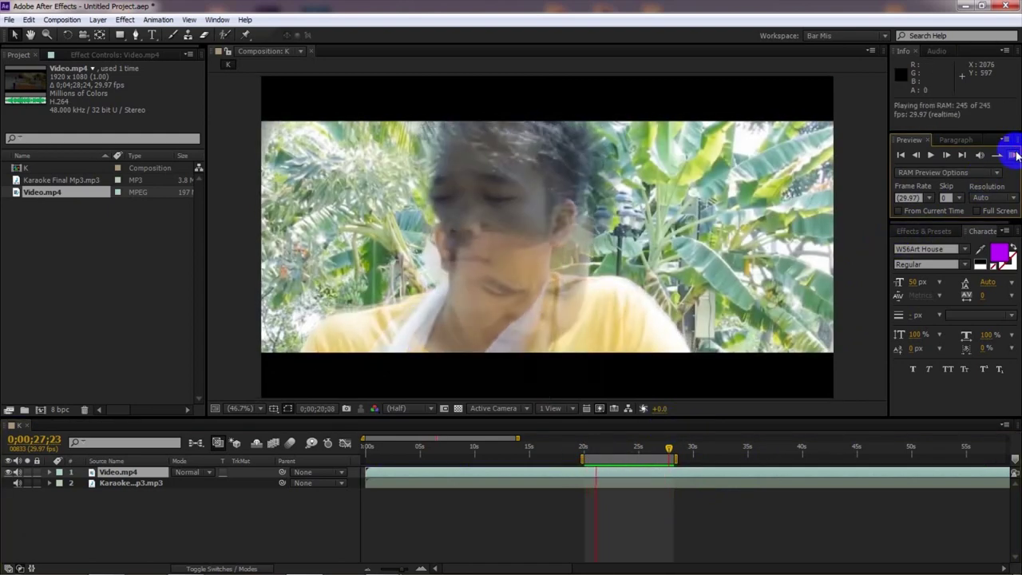
pyautogui.click(977, 188)
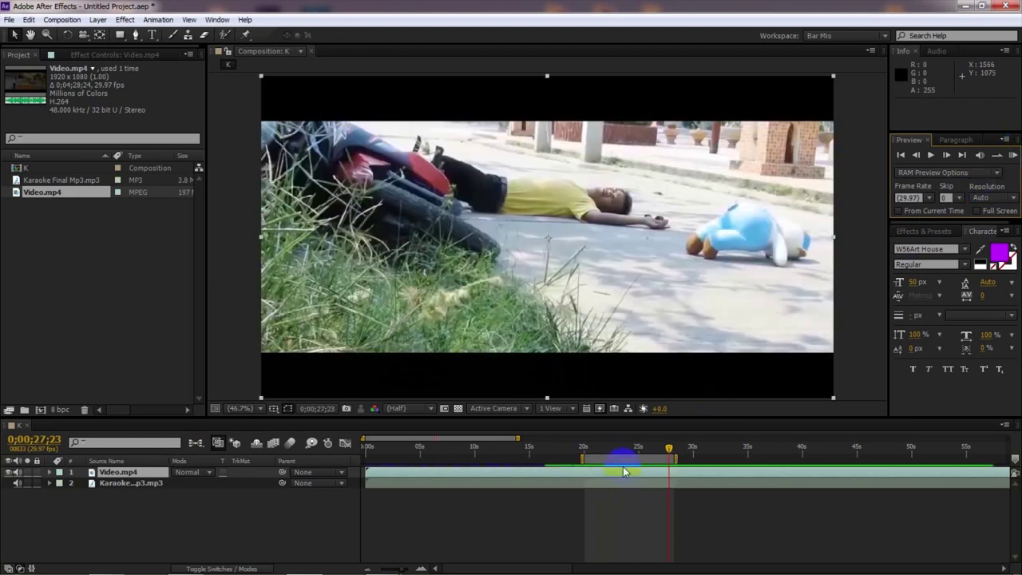
# - Preview the range again, place the playhead at 0;00;23;00 and set the work area's start to 0;00;22;22
pyautogui.click(1012, 158)
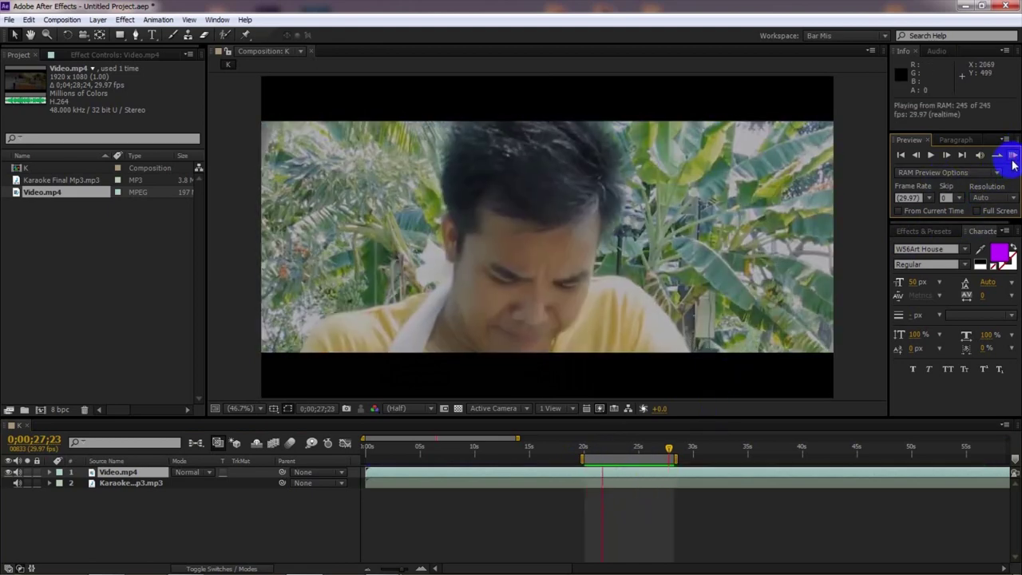
pyautogui.click(1013, 156)
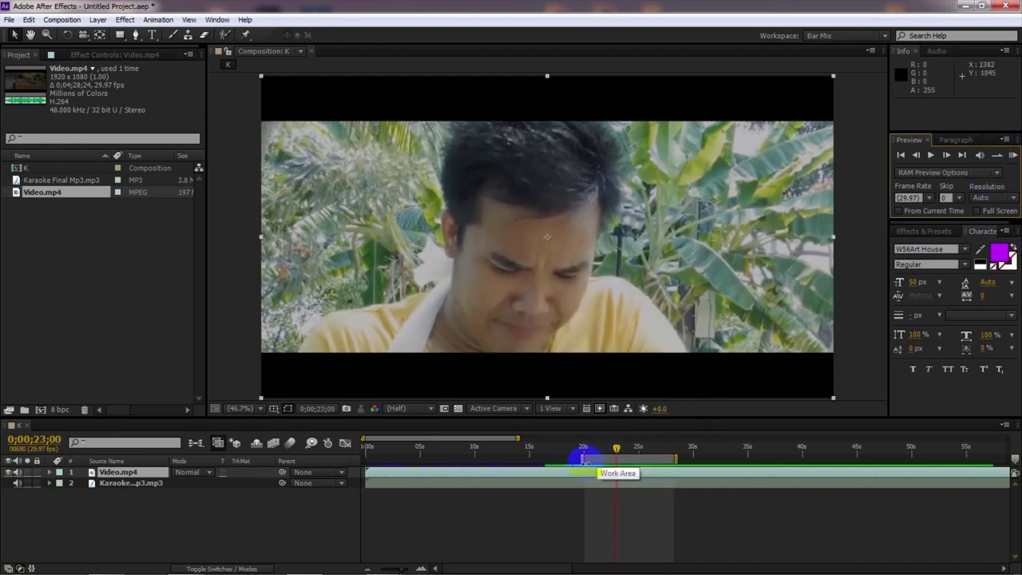
pyautogui.moveTo(581, 459); pyautogui.dragTo(611, 460)
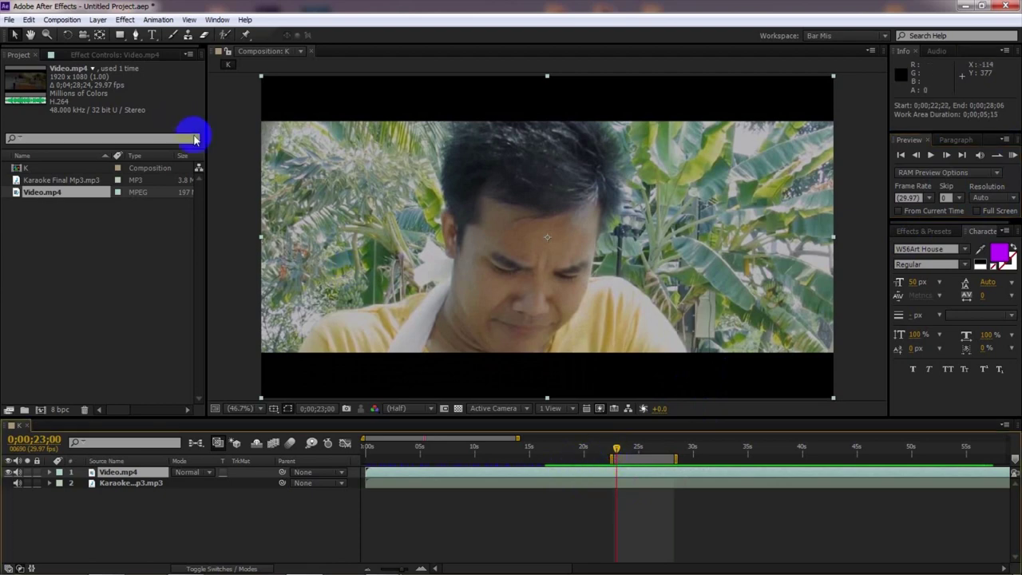
# - Create a text layer reading "အိုး" in the Zawgyi-One font in the lower black bar of the frame
pyautogui.click(152, 35)
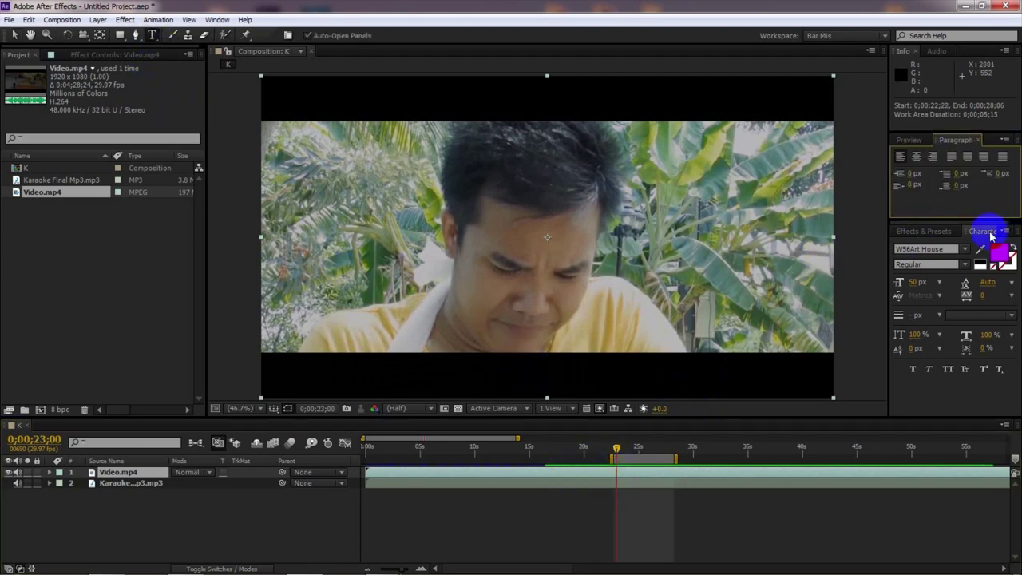
pyautogui.click(925, 250)
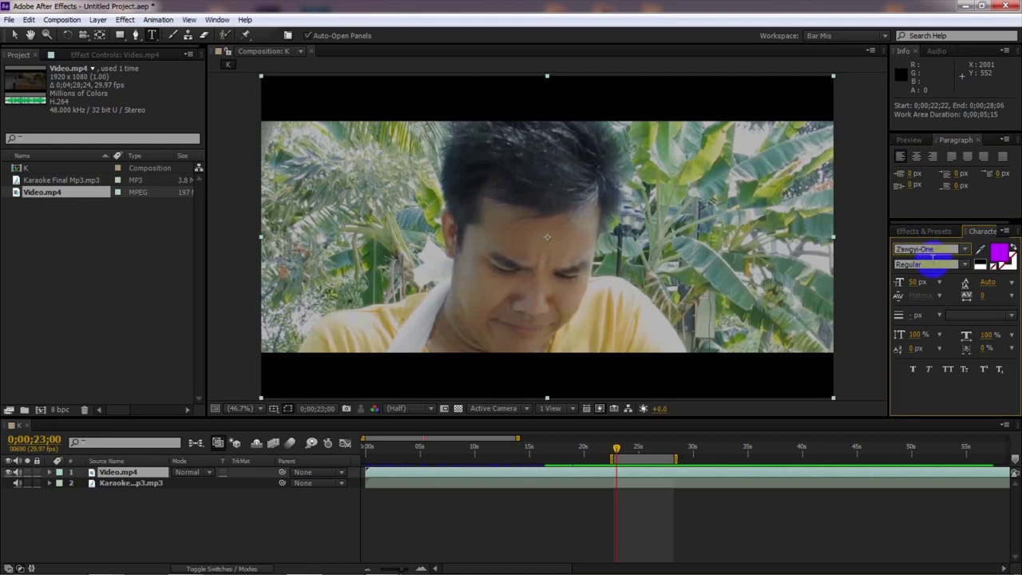
pyautogui.click(501, 375)
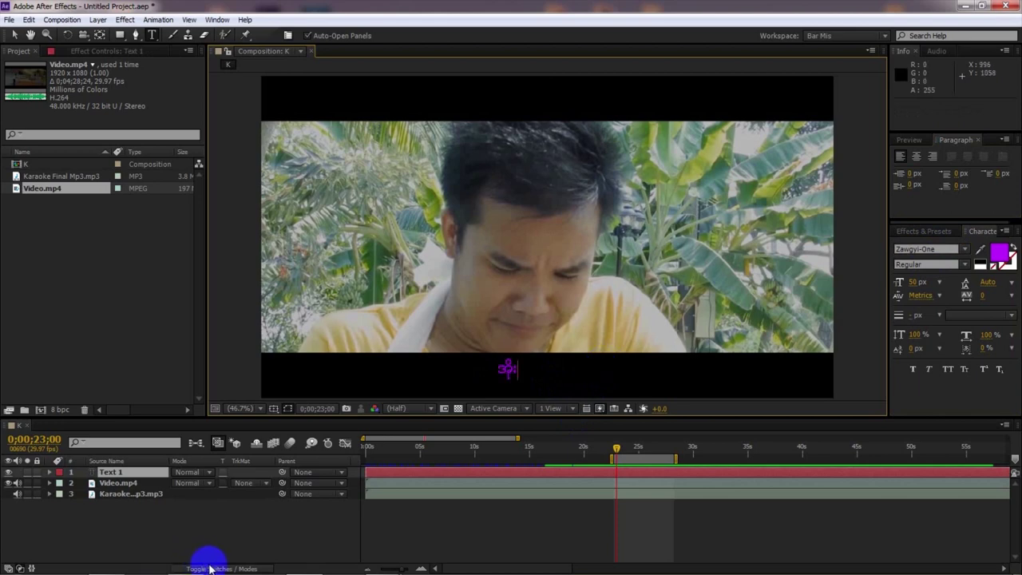
# - Copy the first lyric line from the Karaoke Notepad file and paste it over the placeholder text in After Effects
pyautogui.moveTo(204, 563)
pyautogui.moveTo(380, 562)
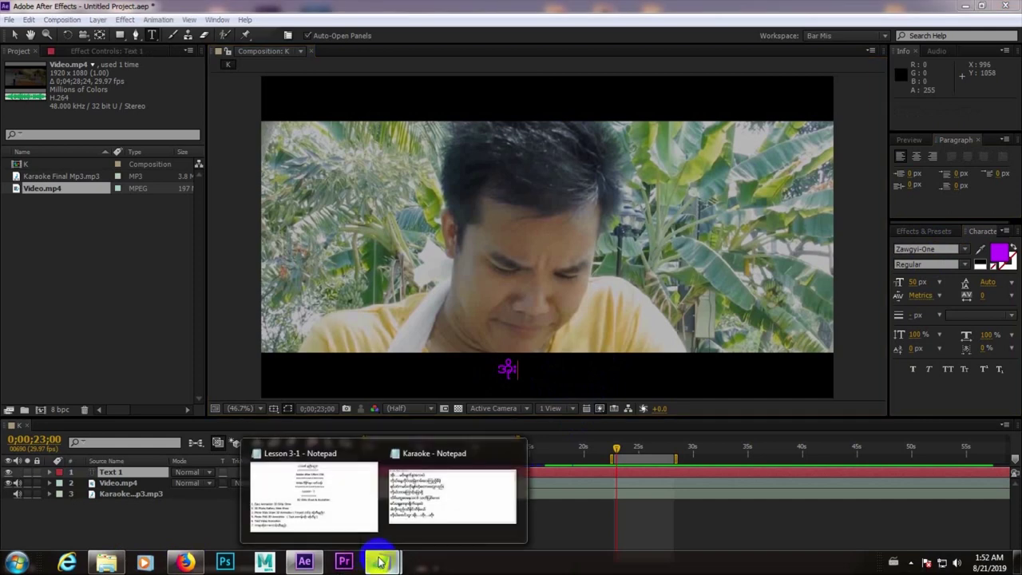
pyautogui.click(453, 483)
pyautogui.moveTo(388, 153); pyautogui.dragTo(155, 142)
pyautogui.hotkey('ctrl', 'c')
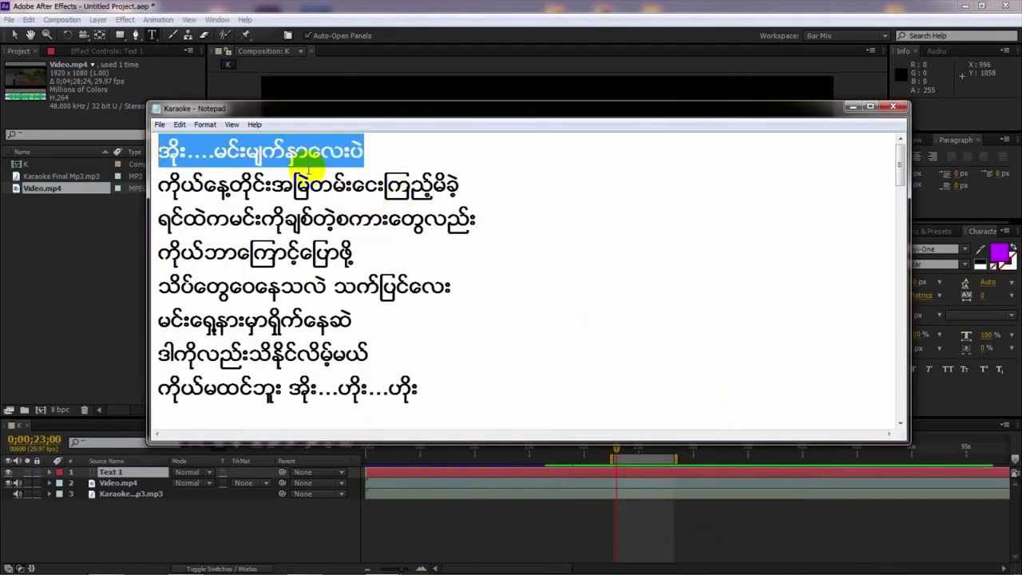
pyautogui.click(851, 107)
pyautogui.click(561, 391)
pyautogui.moveTo(561, 391); pyautogui.dragTo(496, 372)
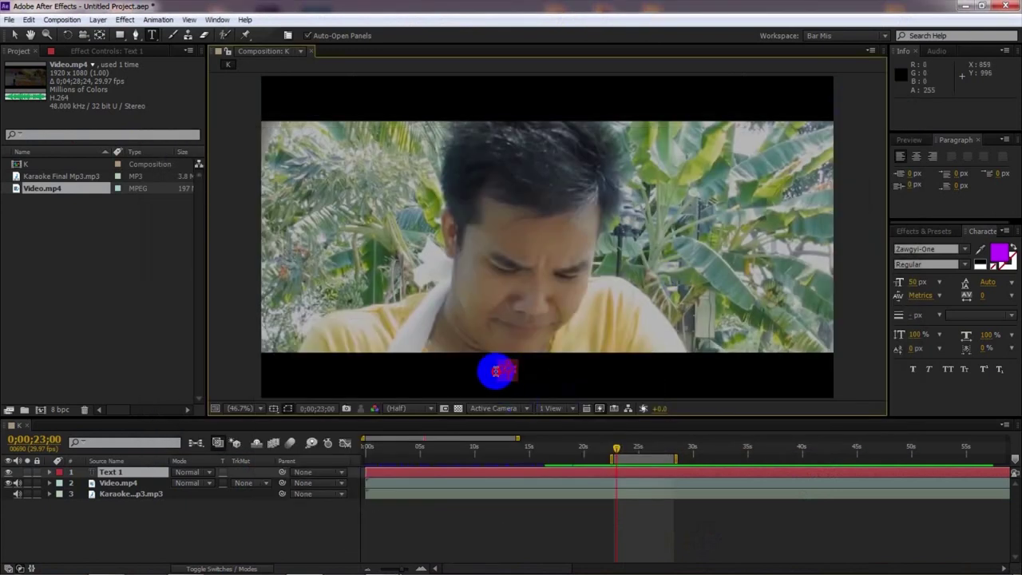
pyautogui.hotkey('ctrl', 'v')
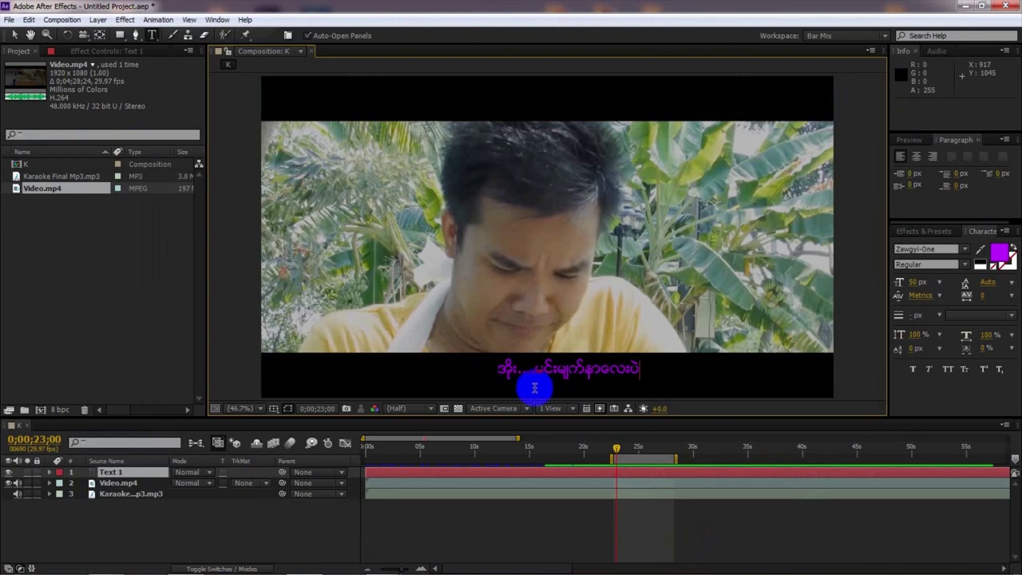
# - Check the lyric lines in the Karaoke Notepad file and return to After Effects
pyautogui.click(389, 563)
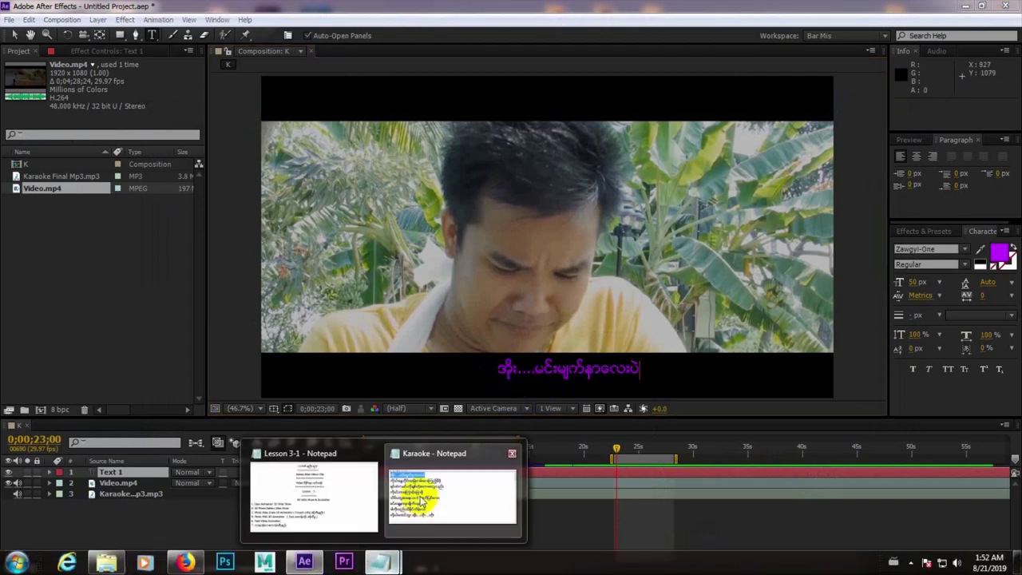
pyautogui.click(454, 483)
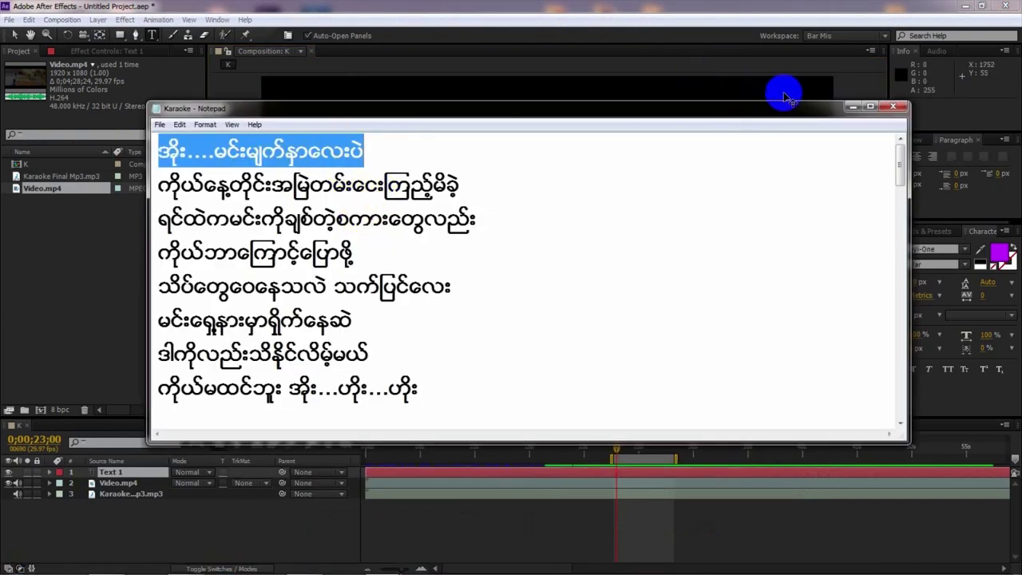
pyautogui.click(853, 106)
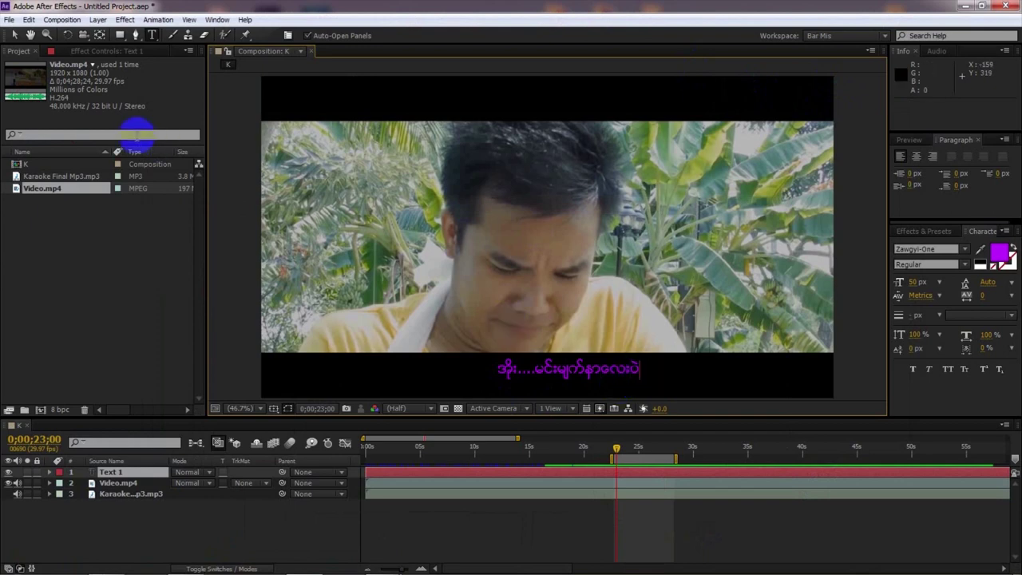
# - Recolor the lyric line white (FFFFFF) and enlarge it in the lower black bar to about 106% wide and 114% high
pyautogui.click(707, 471)
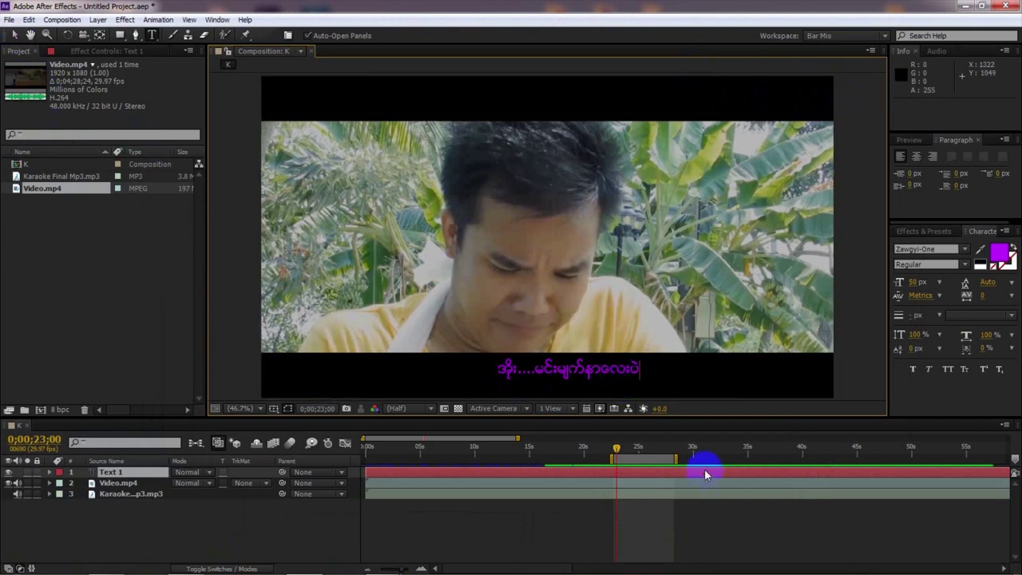
pyautogui.click(998, 253)
pyautogui.click(696, 254)
pyautogui.moveTo(696, 254); pyautogui.dragTo(706, 225)
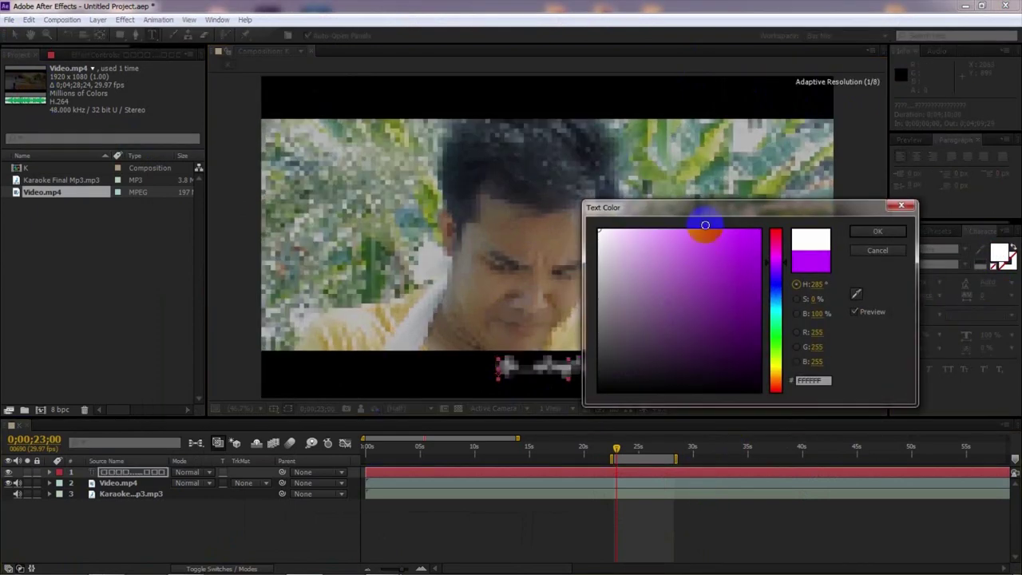
pyautogui.click(878, 230)
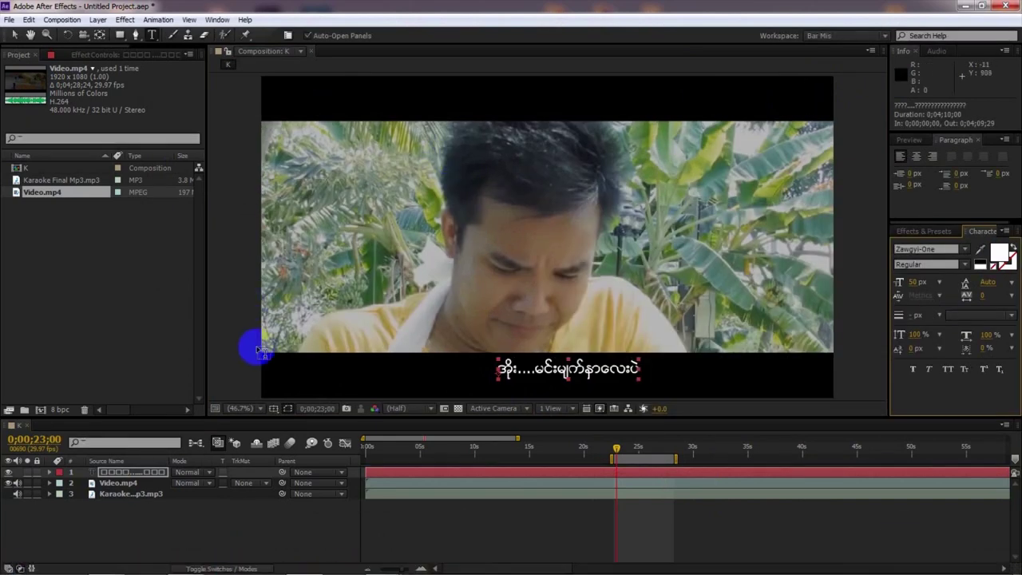
pyautogui.click(15, 36)
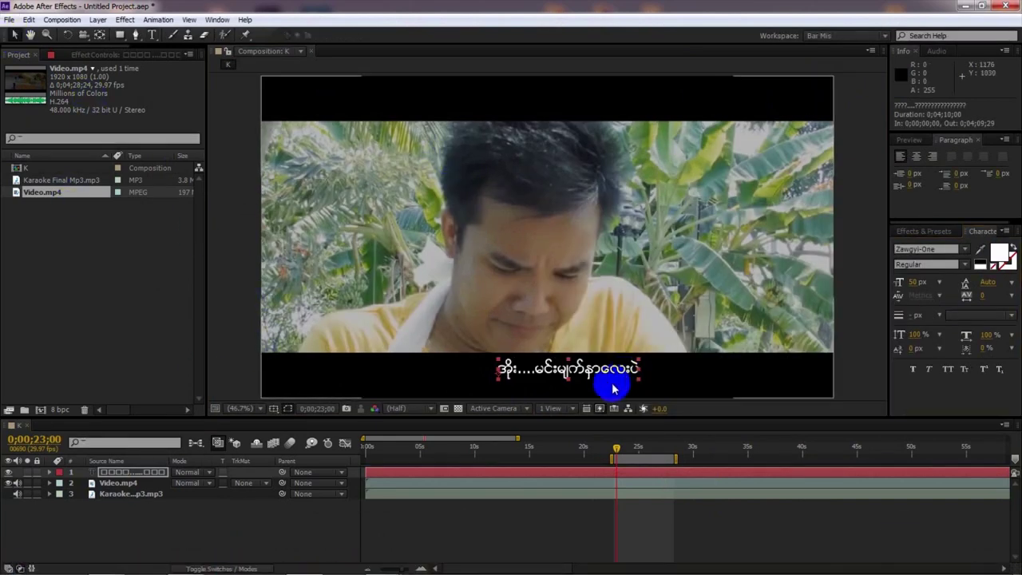
pyautogui.moveTo(639, 361)
pyautogui.mouseDown()
pyautogui.moveTo(600, 372)
pyautogui.moveTo(645, 359)
pyautogui.mouseUp()
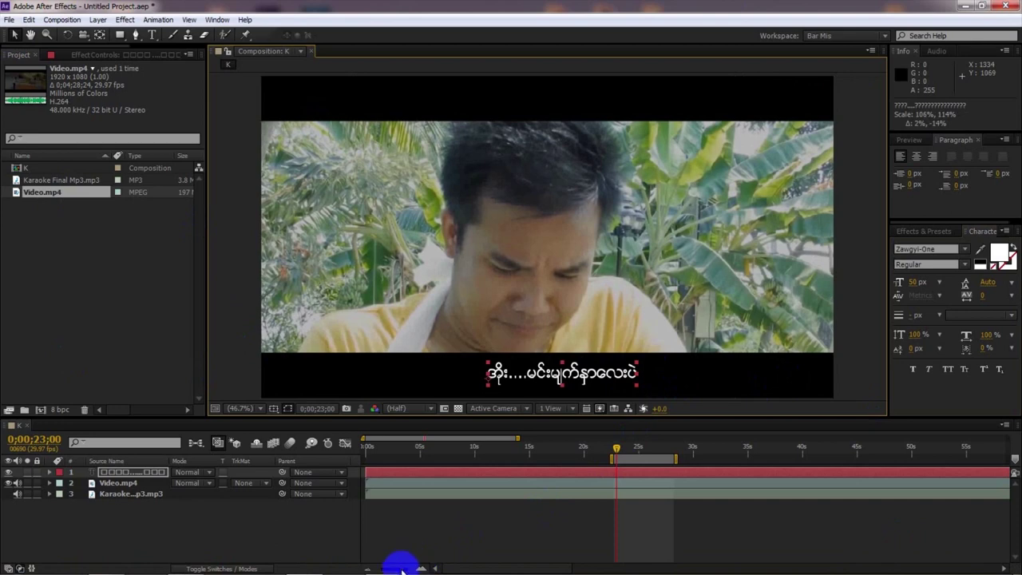
# - Trim the lyric text layer to start at 0;00;22;21 and end at 0;00;28;07
pyautogui.moveTo(402, 562); pyautogui.dragTo(389, 563)
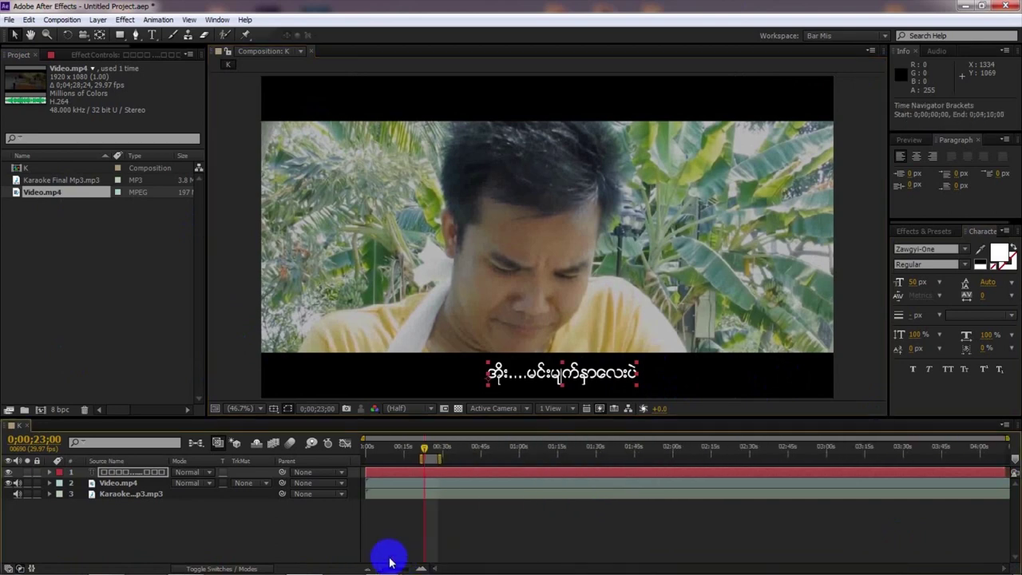
pyautogui.moveTo(1010, 472); pyautogui.dragTo(450, 472)
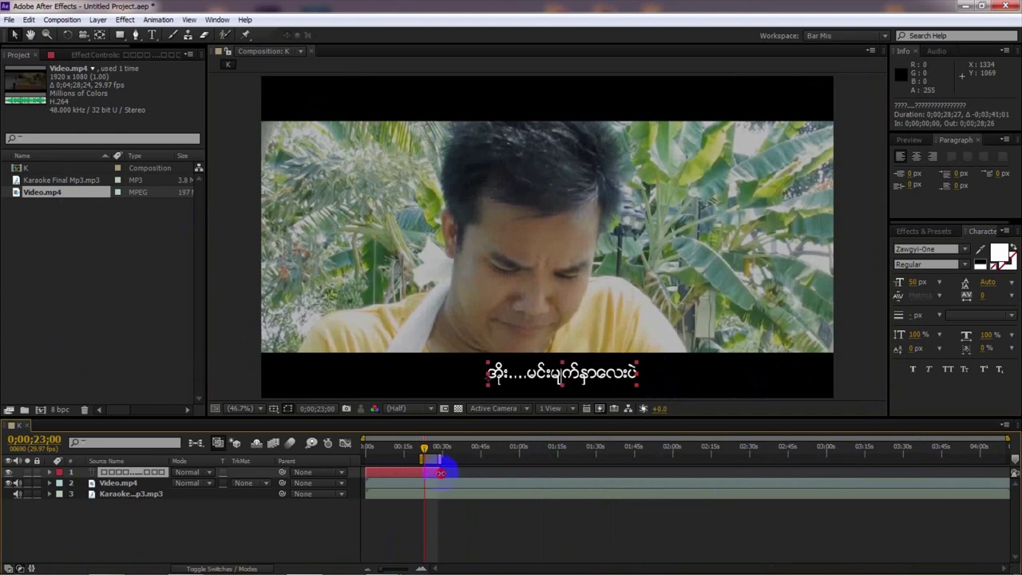
pyautogui.moveTo(366, 472); pyautogui.dragTo(405, 472)
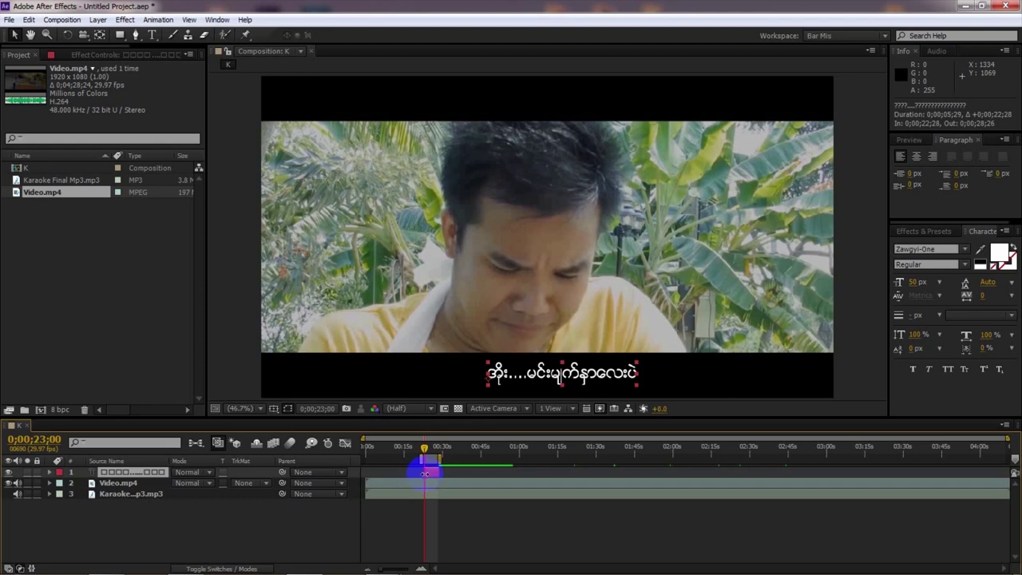
pyautogui.moveTo(381, 569); pyautogui.dragTo(421, 568)
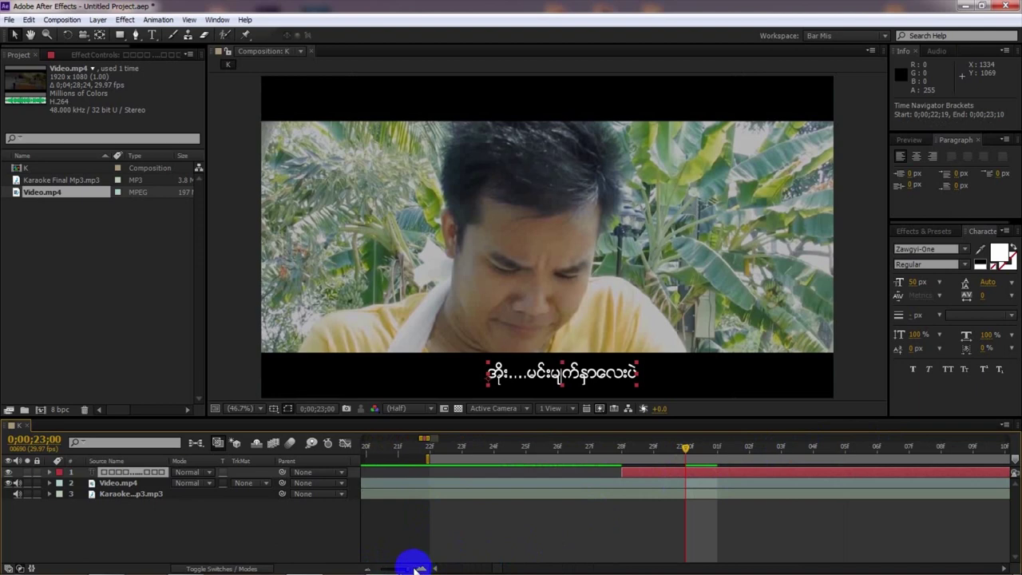
pyautogui.moveTo(408, 567); pyautogui.dragTo(405, 562)
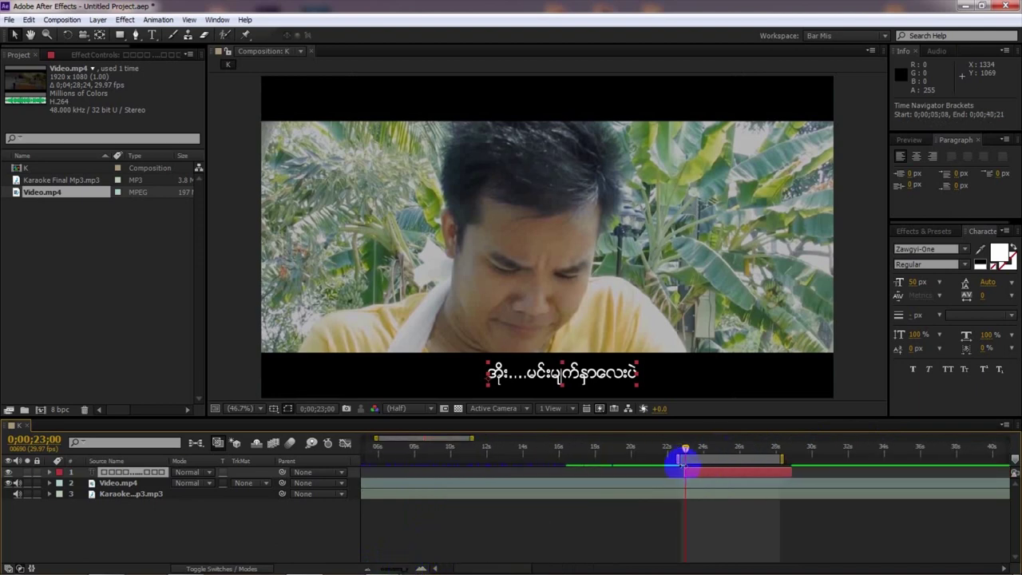
pyautogui.moveTo(685, 472); pyautogui.dragTo(684, 472)
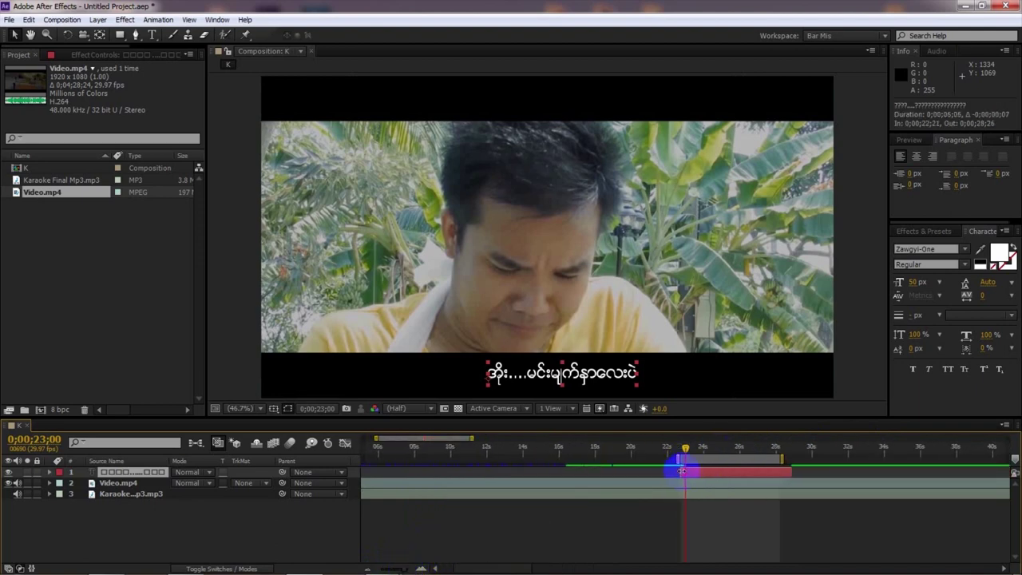
pyautogui.moveTo(782, 471); pyautogui.dragTo(749, 462)
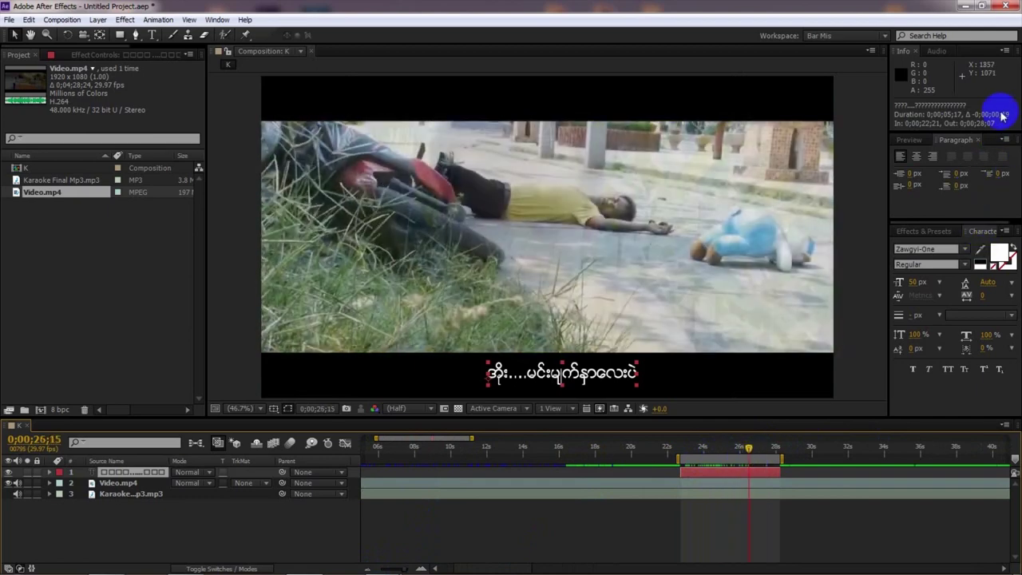
# - RAM preview the lyric range and shorten the text layer and work area to end at 0;00;27;26
pyautogui.click(909, 141)
pyautogui.click(1012, 155)
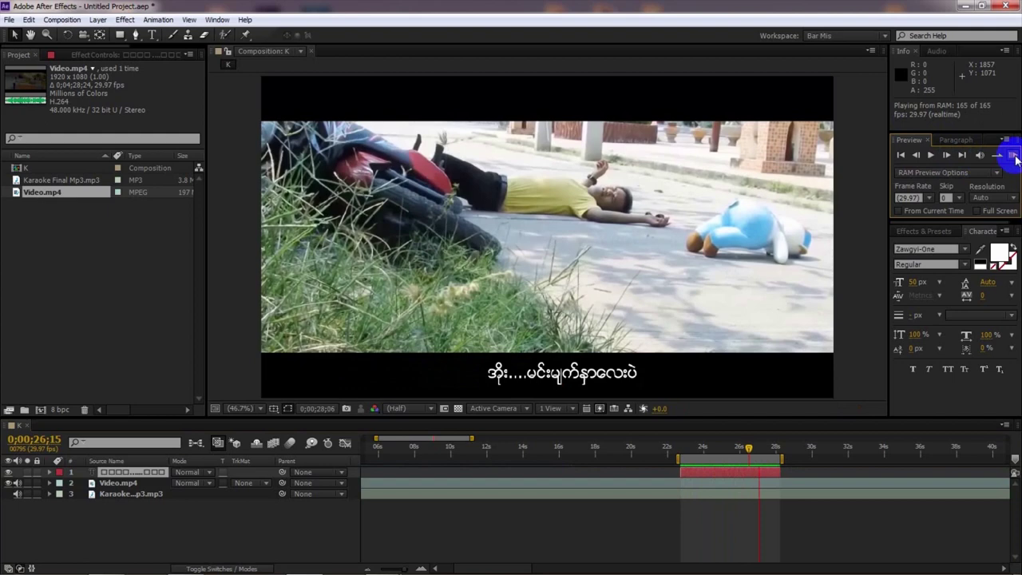
pyautogui.click(1014, 157)
pyautogui.moveTo(782, 447); pyautogui.dragTo(774, 472)
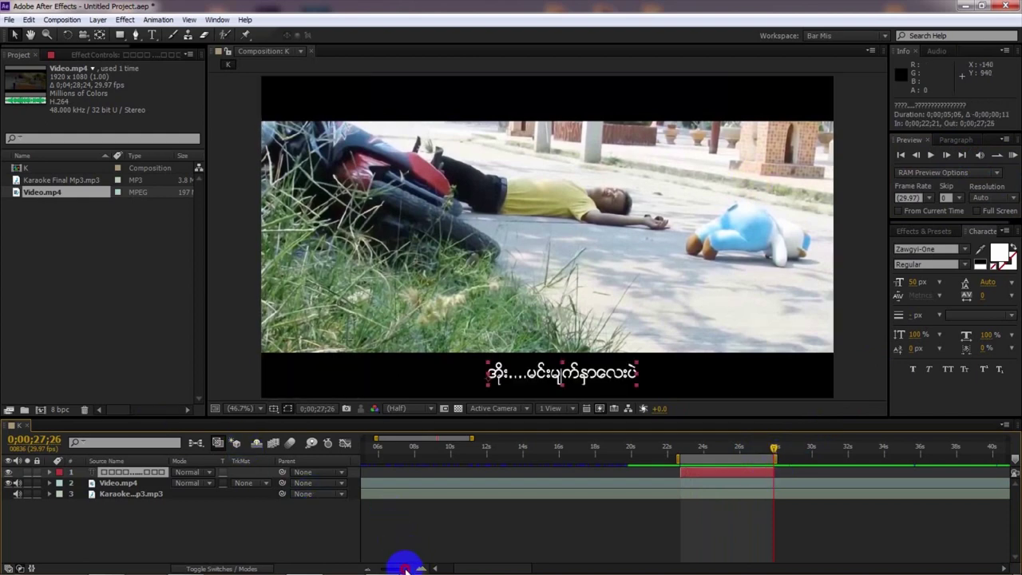
# - With the playhead at 0;00;27;25, draw a rectangular mask around the whole lyric line on the text layer
pyautogui.click(405, 567)
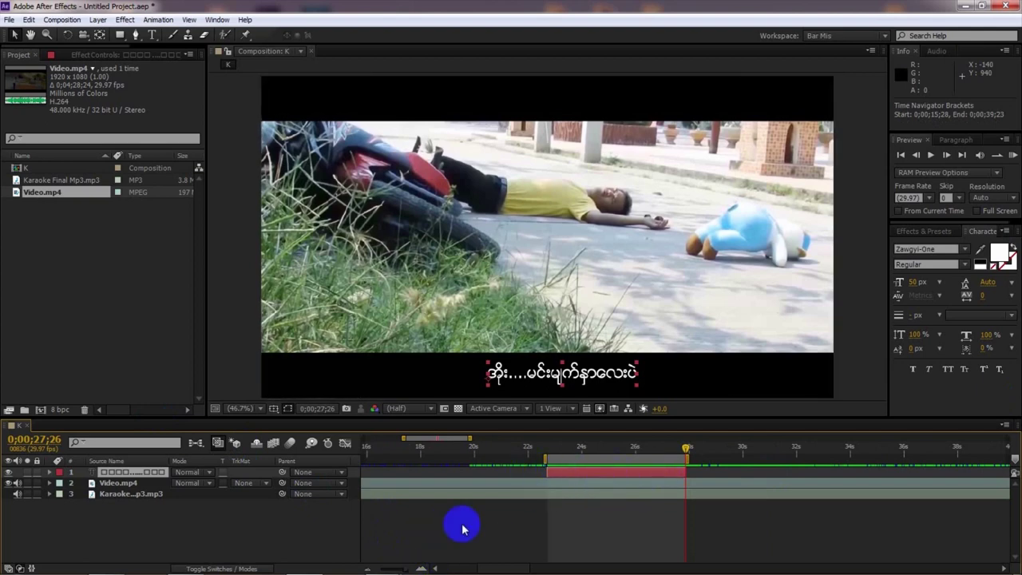
pyautogui.moveTo(559, 449); pyautogui.dragTo(685, 469)
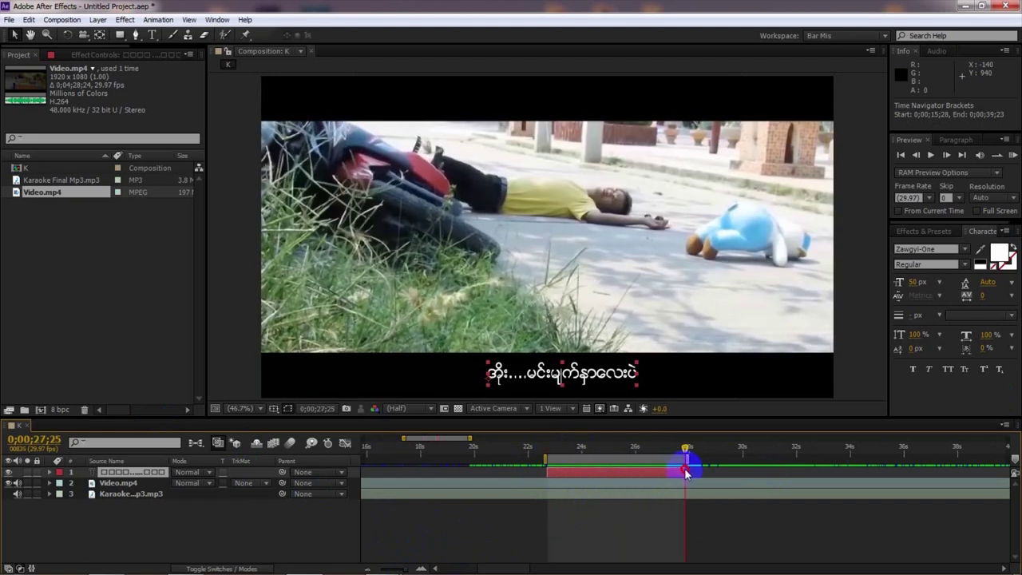
pyautogui.click(616, 468)
pyautogui.click(123, 36)
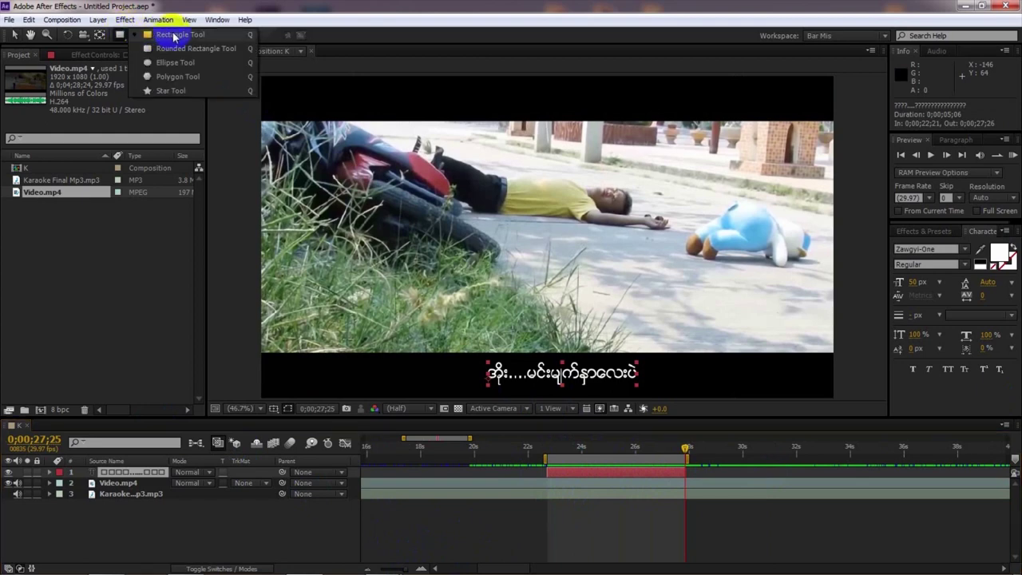
pyautogui.click(174, 37)
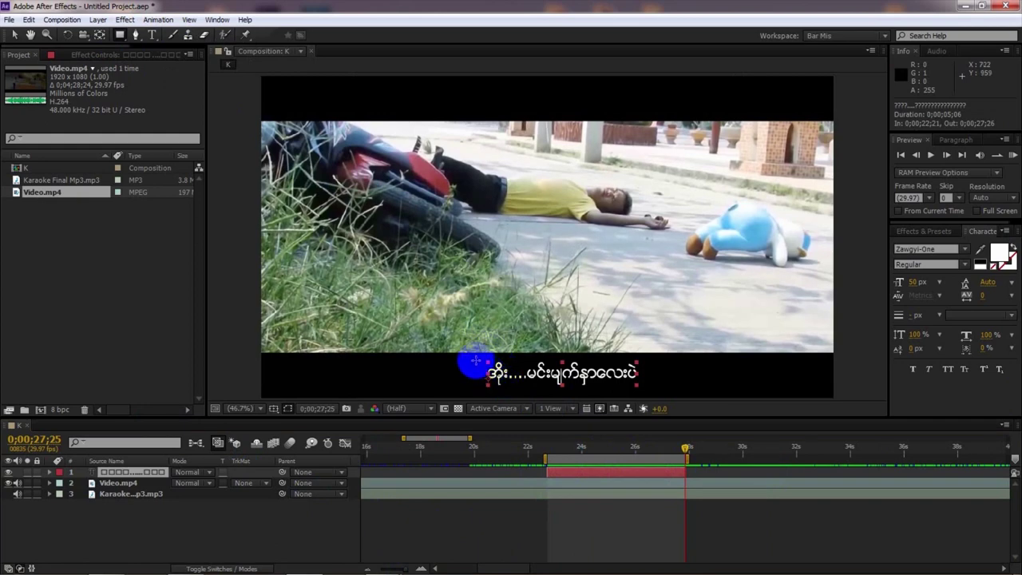
pyautogui.click(603, 469)
pyautogui.moveTo(474, 358); pyautogui.dragTo(654, 392)
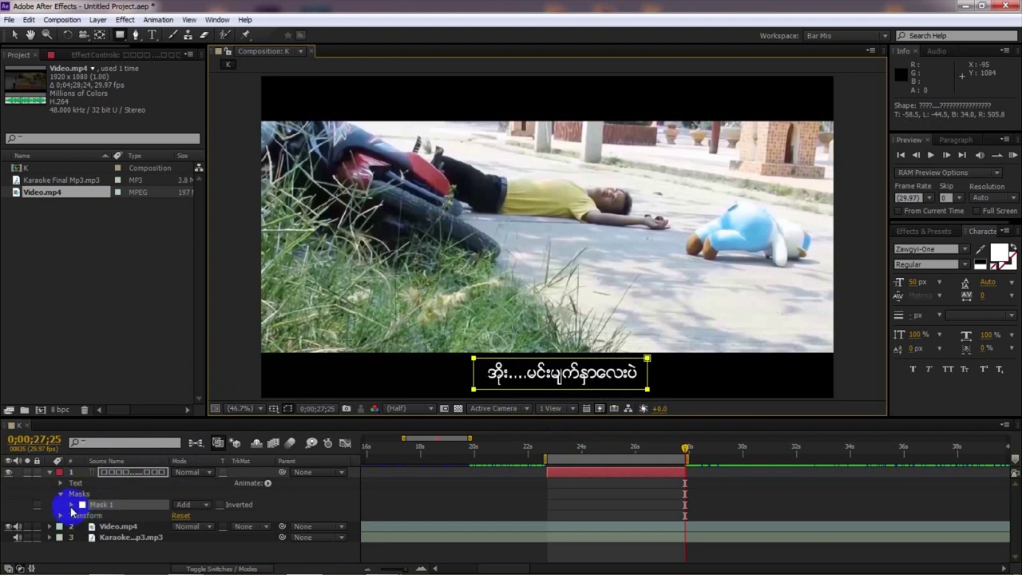
# - Keyframe the Mask Path at 0;00;27;25, and at 0;00;22;22 move the mask left until it hides the whole lyric line
pyautogui.click(72, 505)
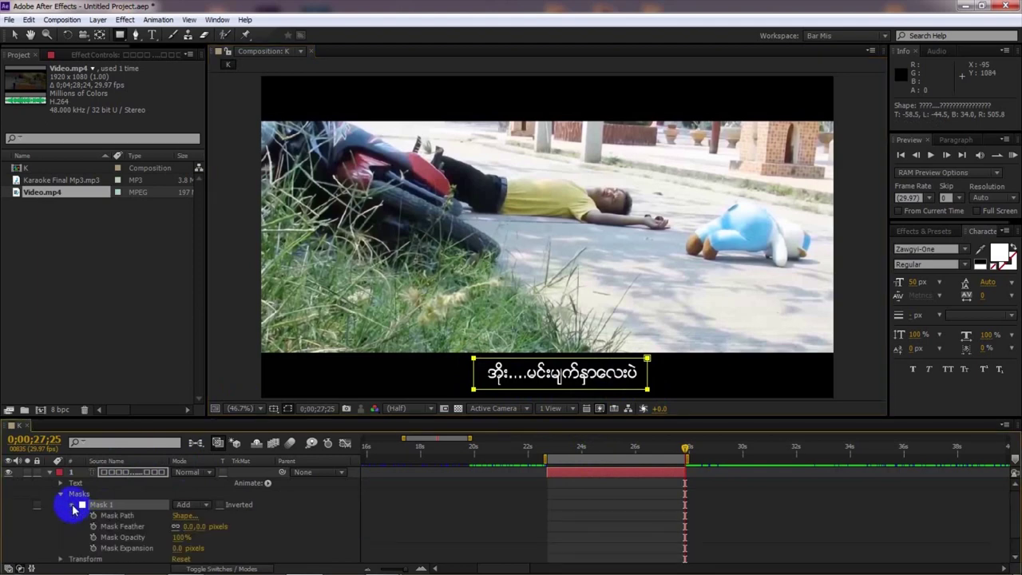
pyautogui.click(686, 451)
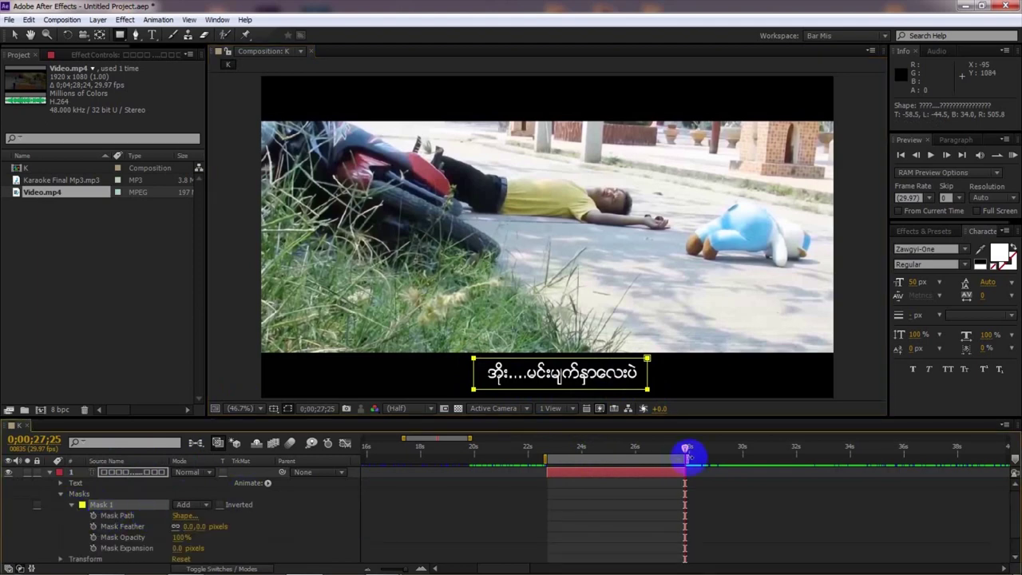
pyautogui.moveTo(686, 451)
pyautogui.mouseDown()
pyautogui.moveTo(651, 451)
pyautogui.moveTo(687, 456)
pyautogui.mouseUp()
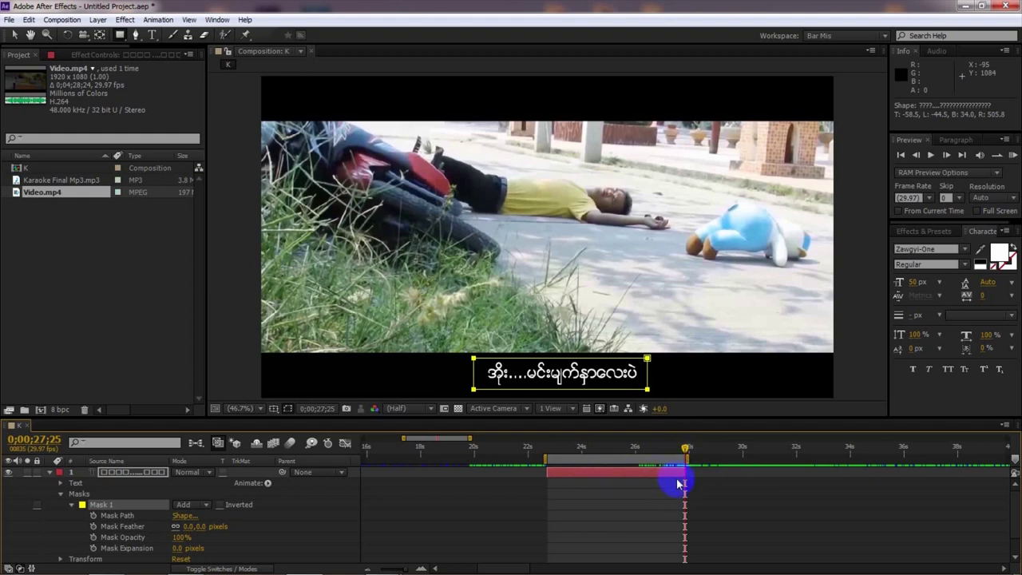
pyautogui.click(93, 516)
pyautogui.moveTo(685, 454); pyautogui.dragTo(547, 469)
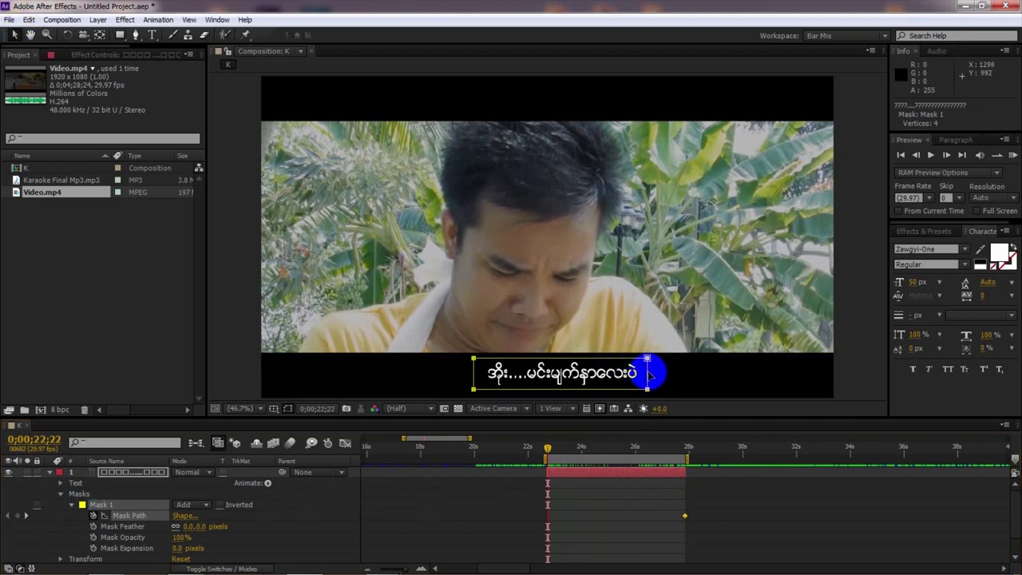
pyautogui.moveTo(649, 372); pyautogui.dragTo(486, 371)
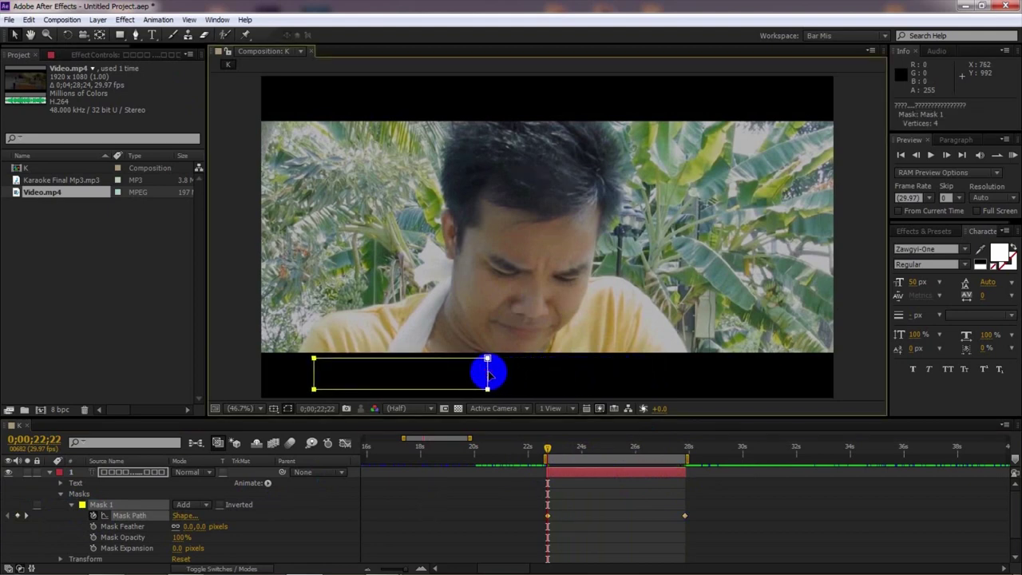
# - Preview the mask wipe against the song and, at 0;00;24;26, shift the mask left to reveal only "အိုး...."
pyautogui.click(1013, 157)
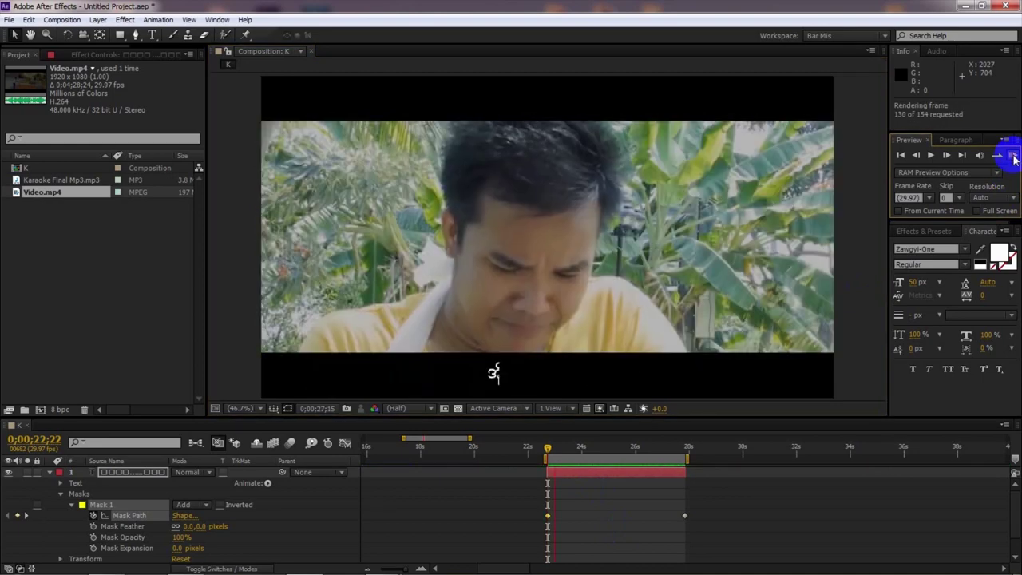
pyautogui.click(1012, 162)
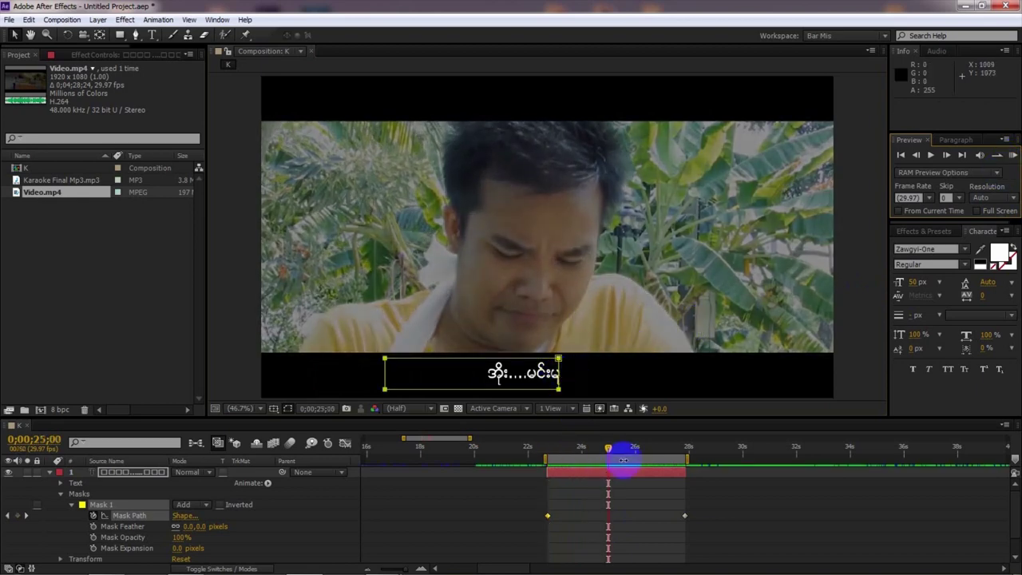
pyautogui.moveTo(583, 459); pyautogui.dragTo(559, 445)
pyautogui.click(1011, 155)
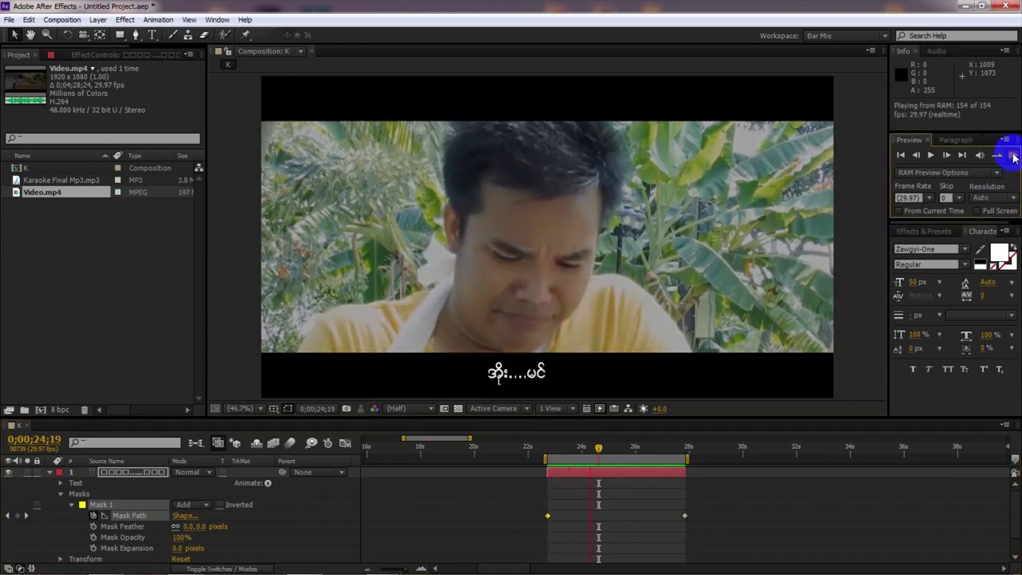
pyautogui.click(1013, 158)
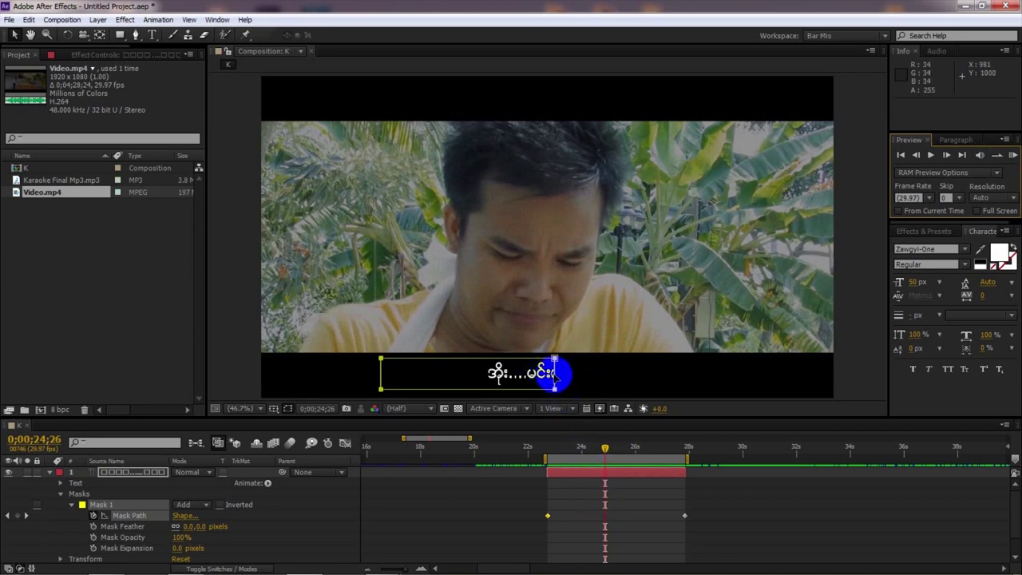
pyautogui.moveTo(553, 374); pyautogui.dragTo(525, 373)
# - Preview again, shift the mask right at 0;00;26;17 to reveal the whole lyric line, and replay the wipe
pyautogui.click(1013, 154)
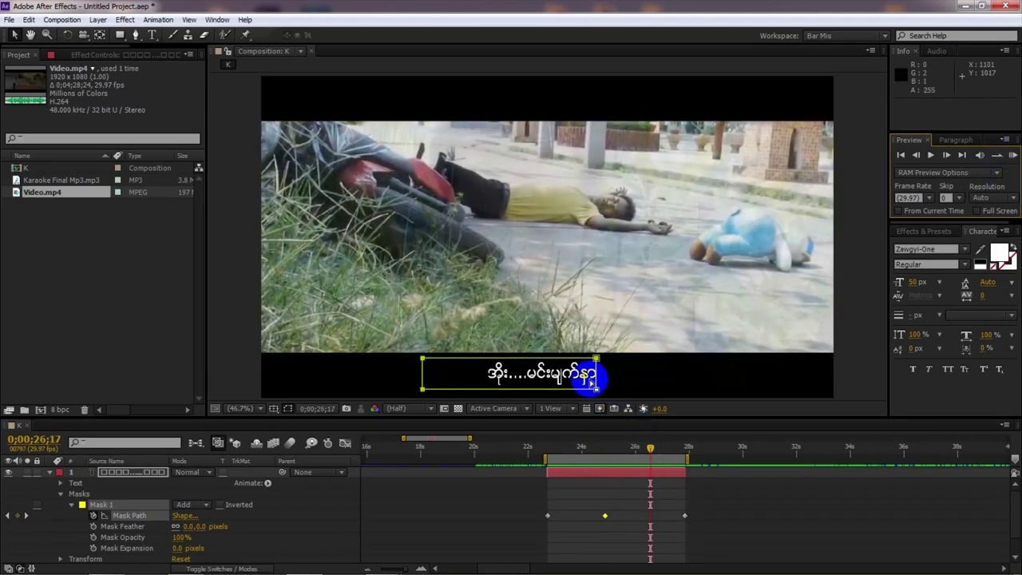
pyautogui.moveTo(598, 375); pyautogui.dragTo(639, 373)
pyautogui.click(1012, 155)
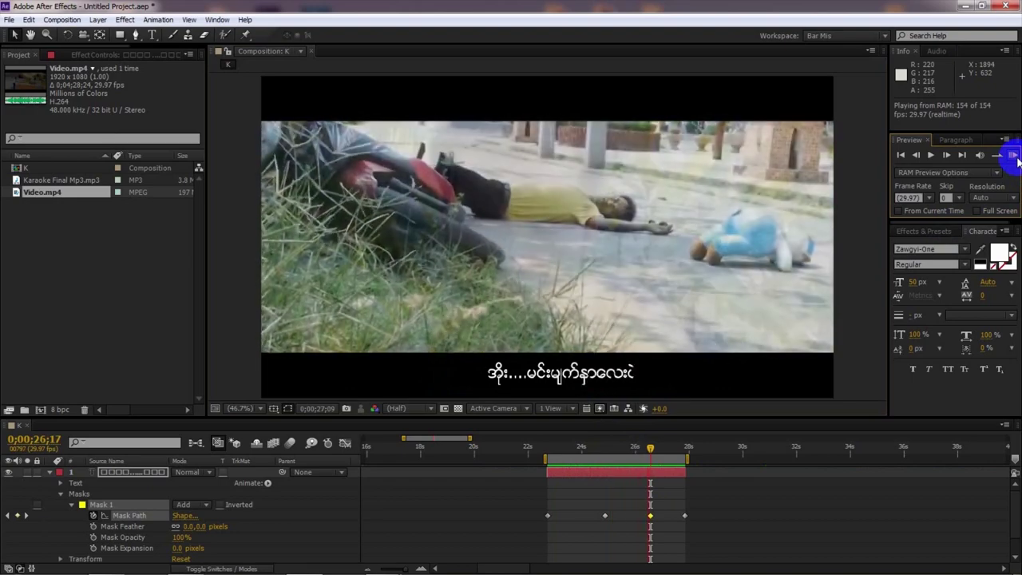
pyautogui.click(1012, 156)
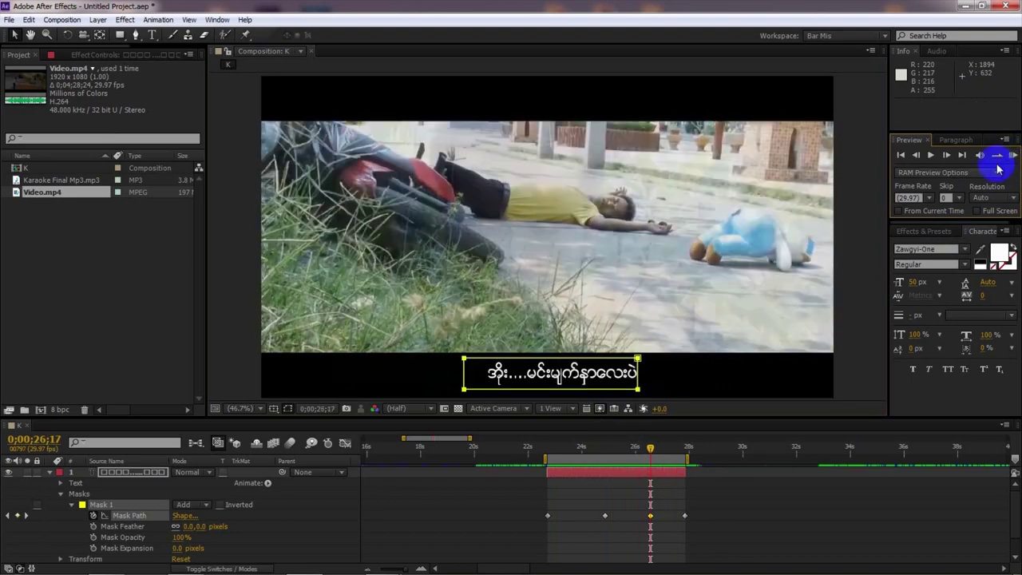
# - Duplicate the masked lyric text layer and set the copy's fill color to yellow FFF600
pyautogui.moveTo(653, 447); pyautogui.dragTo(685, 454)
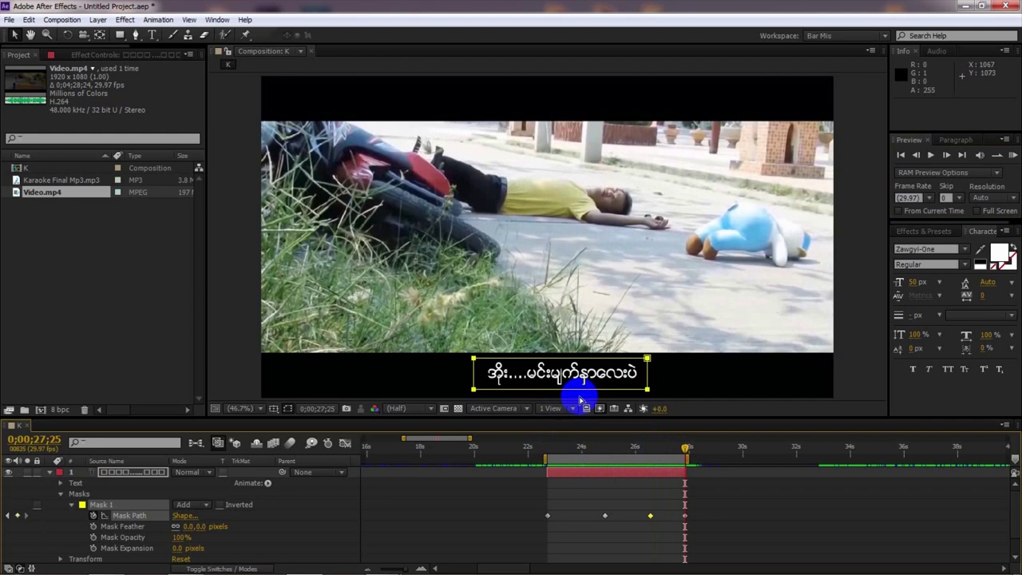
pyautogui.click(592, 474)
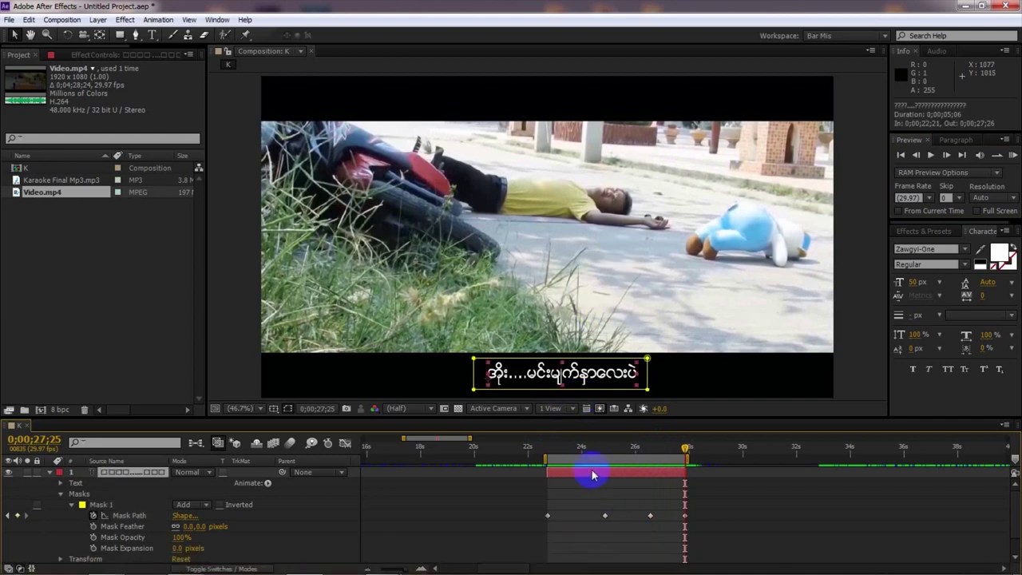
pyautogui.hotkey('ctrl', 'd')
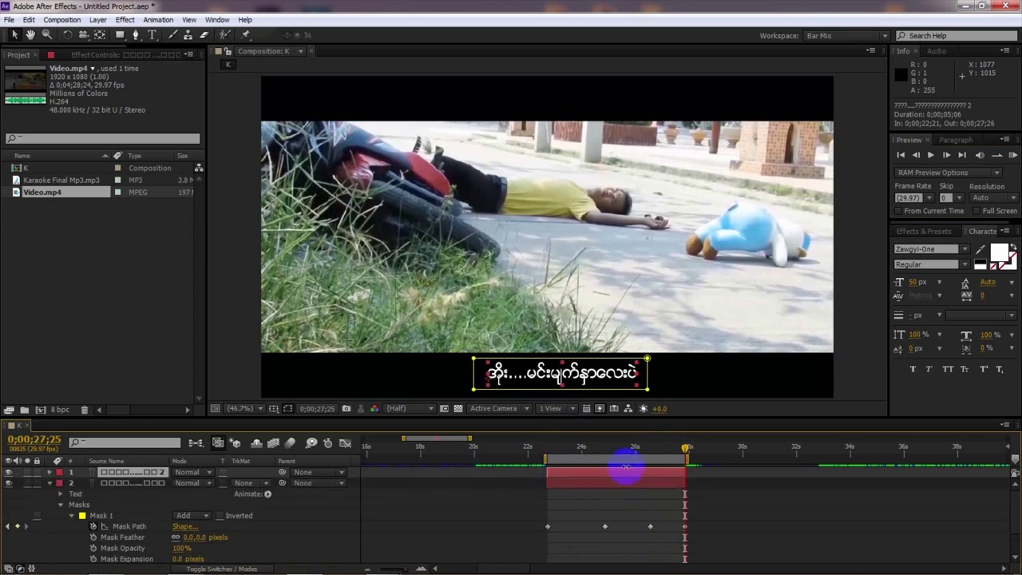
pyautogui.click(998, 250)
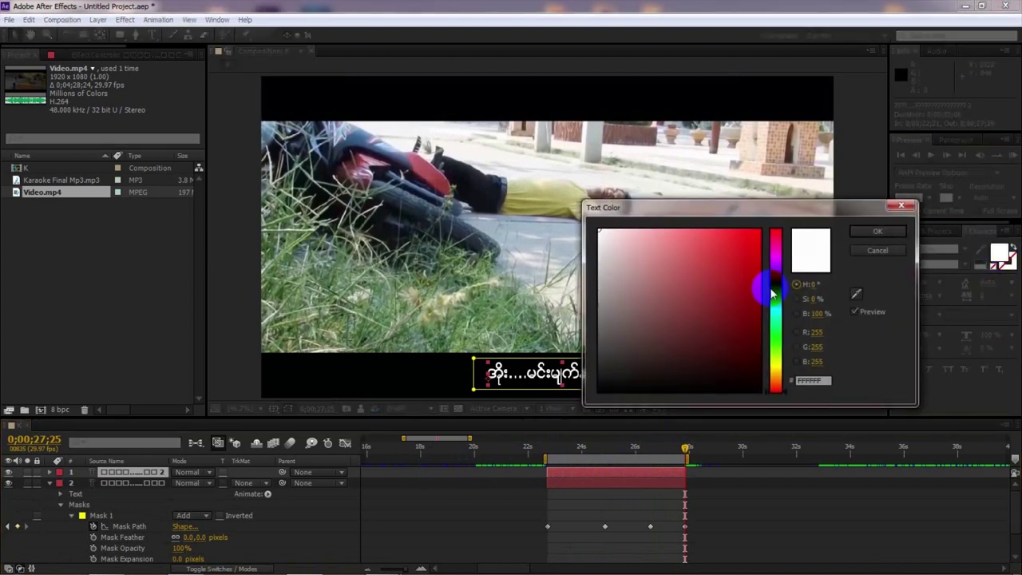
pyautogui.moveTo(773, 289); pyautogui.dragTo(778, 365)
pyautogui.moveTo(742, 271); pyautogui.dragTo(814, 196)
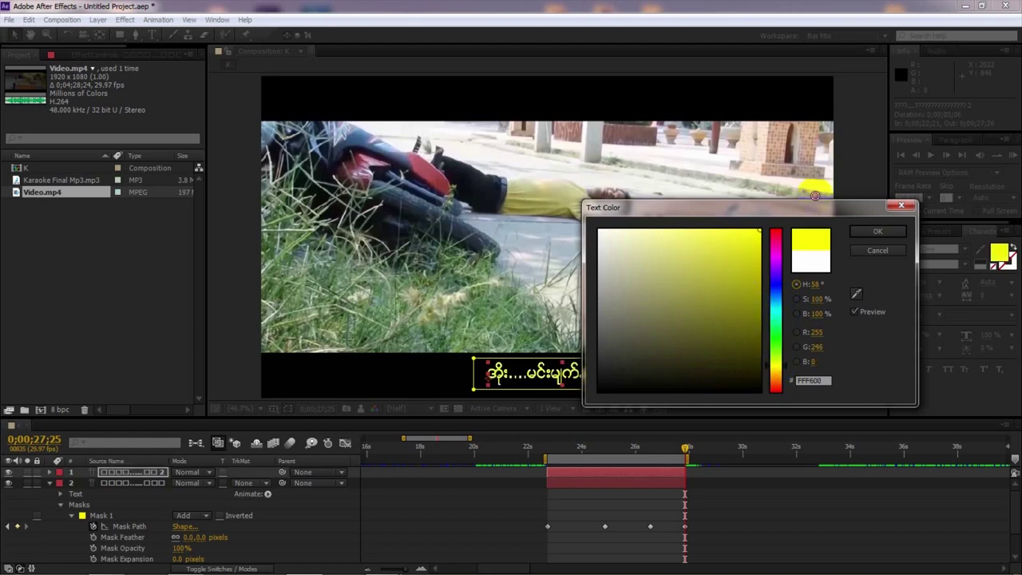
pyautogui.click(876, 231)
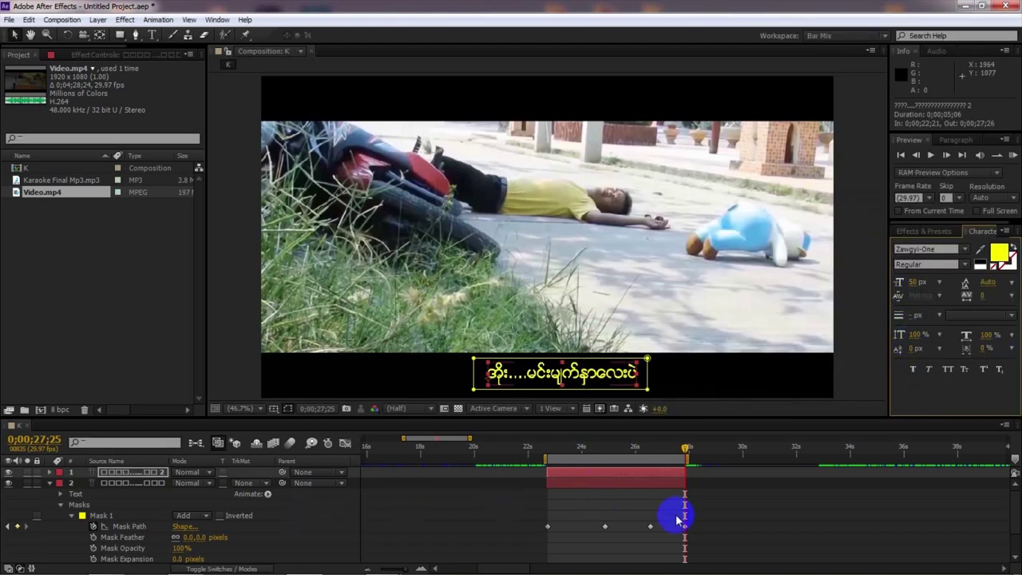
# - Delete Mask 1 from the original white lyric layer beneath the yellow copy
pyautogui.moveTo(686, 451); pyautogui.dragTo(686, 452)
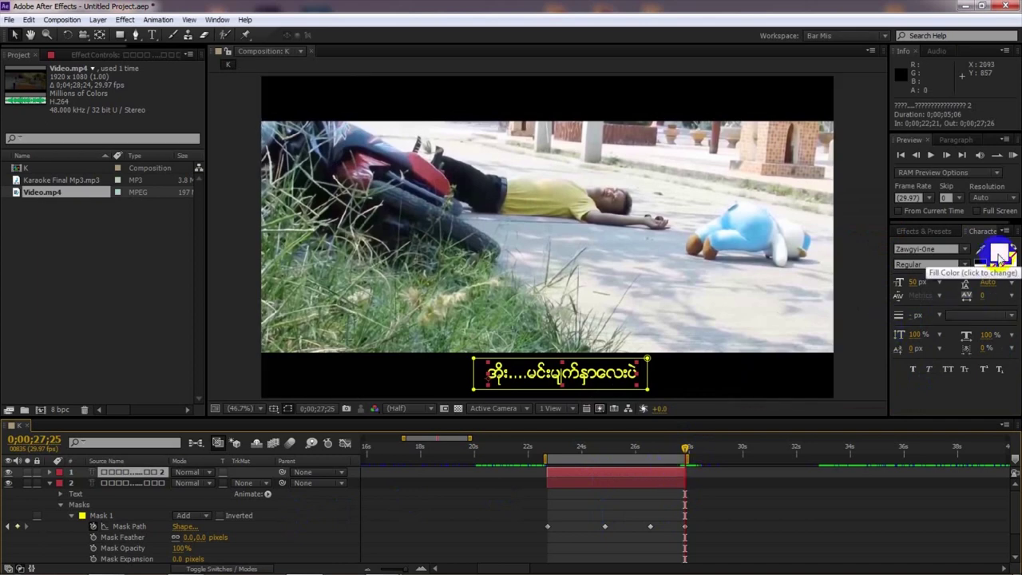
pyautogui.moveTo(683, 451); pyautogui.dragTo(684, 455)
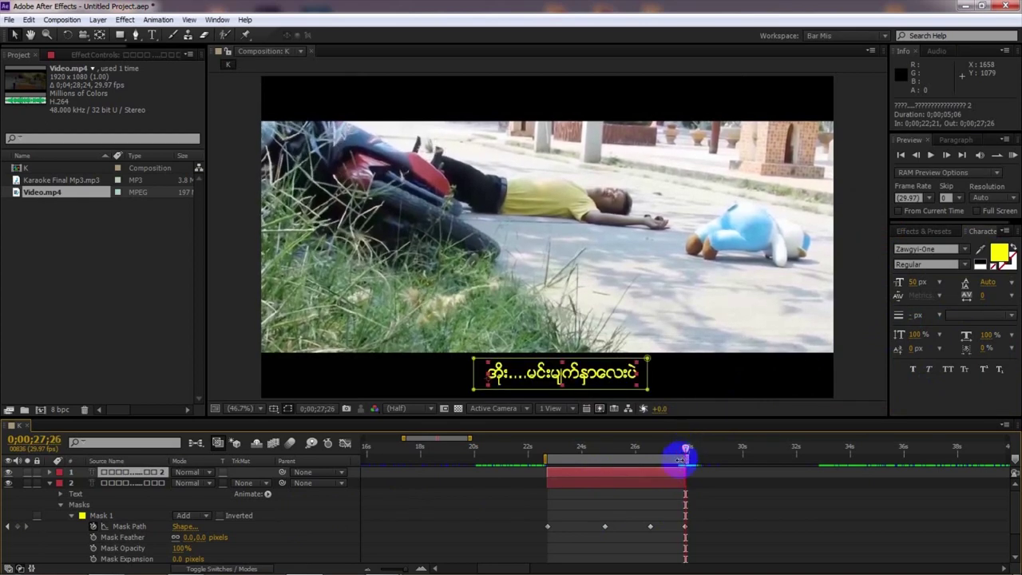
pyautogui.click(607, 481)
pyautogui.click(101, 517)
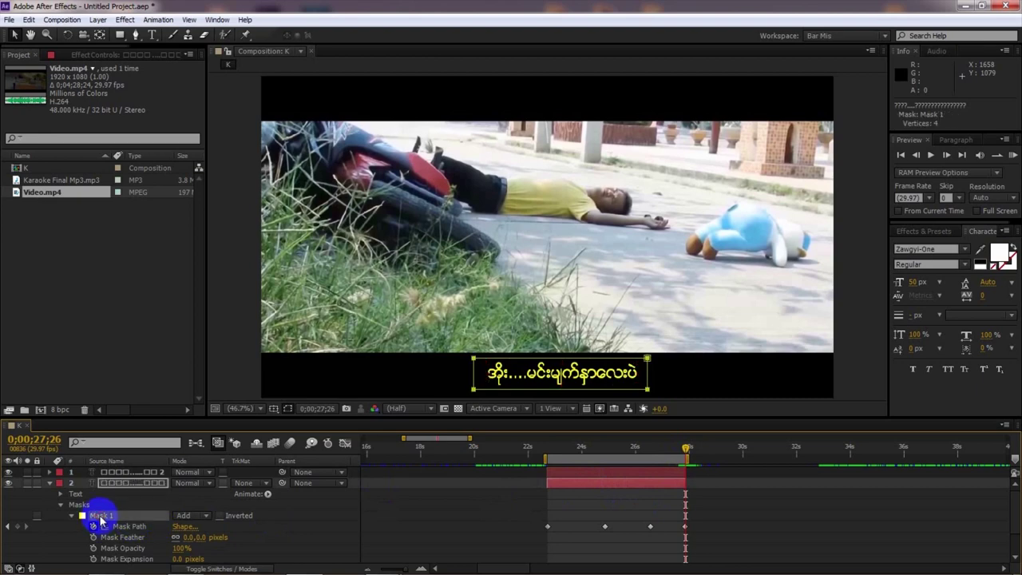
pyautogui.press('Delete')
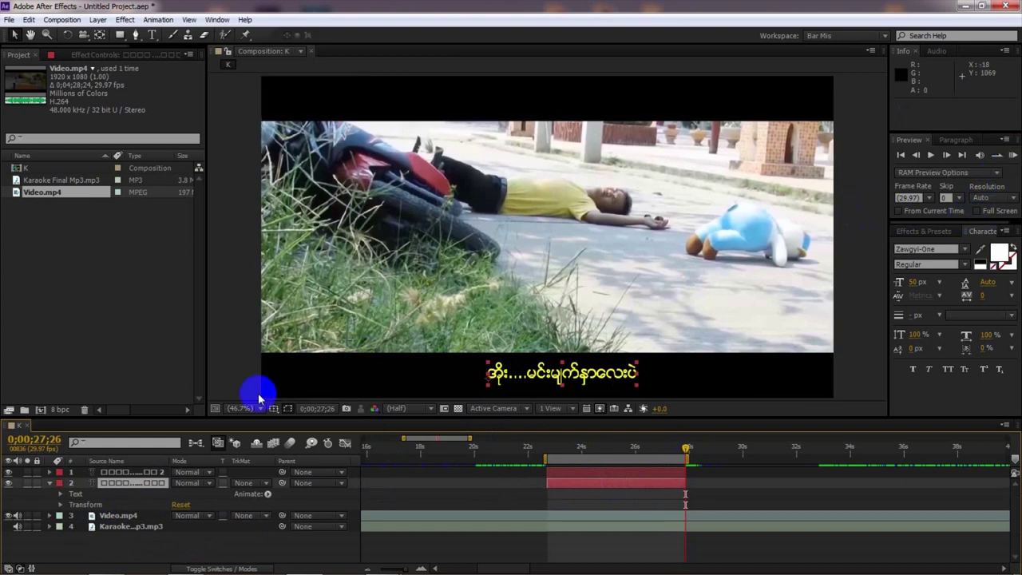
# - Preview the yellow wipe over the white lyric line against the song, and collapse the original text layer's properties
pyautogui.click(585, 472)
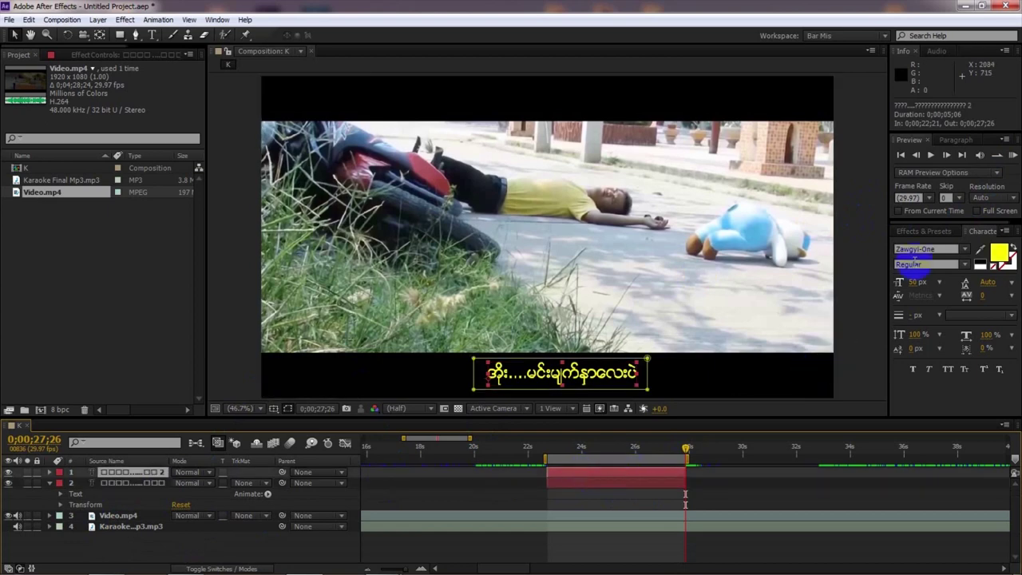
pyautogui.click(1012, 156)
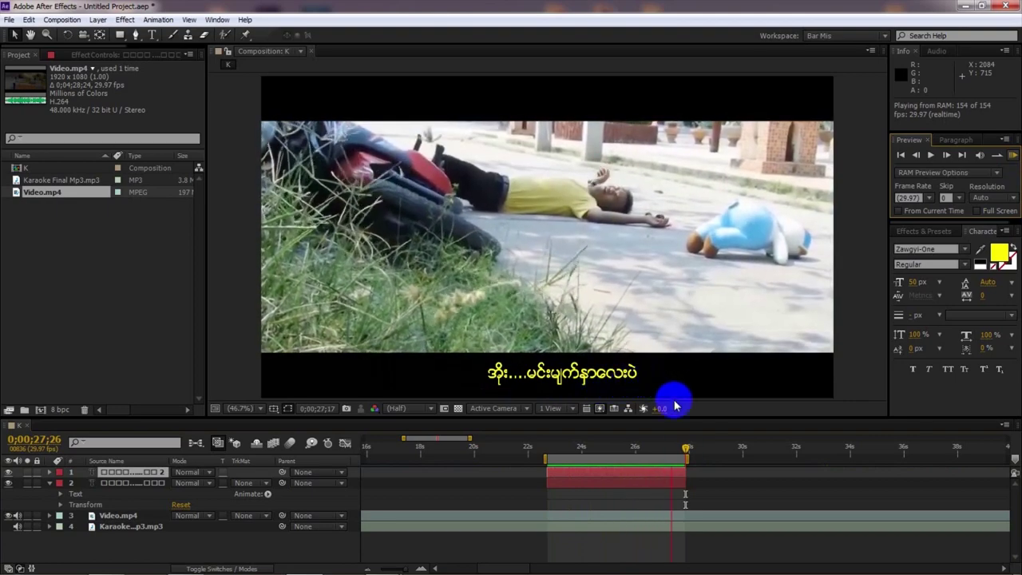
pyautogui.click(703, 483)
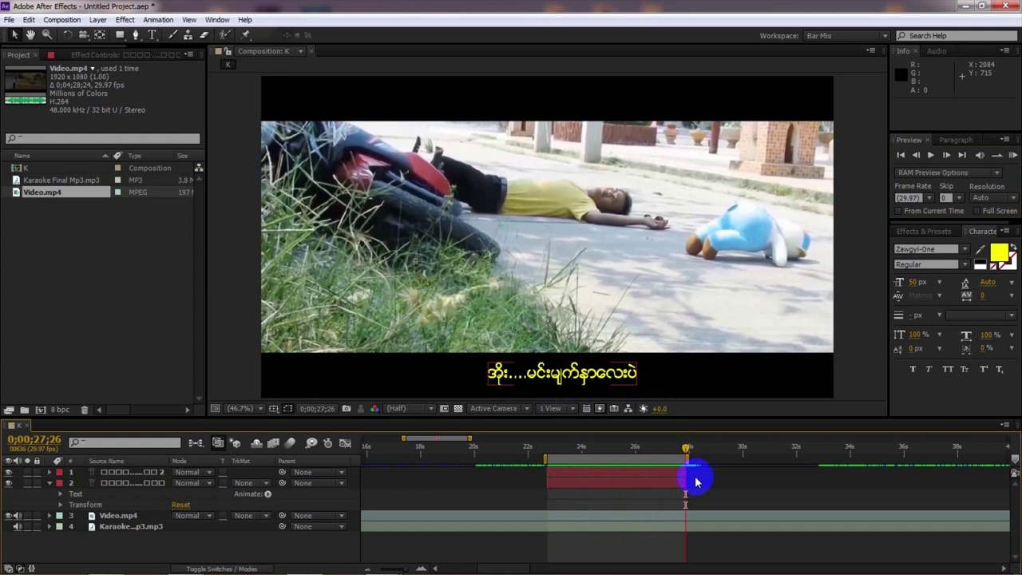
pyautogui.click(57, 484)
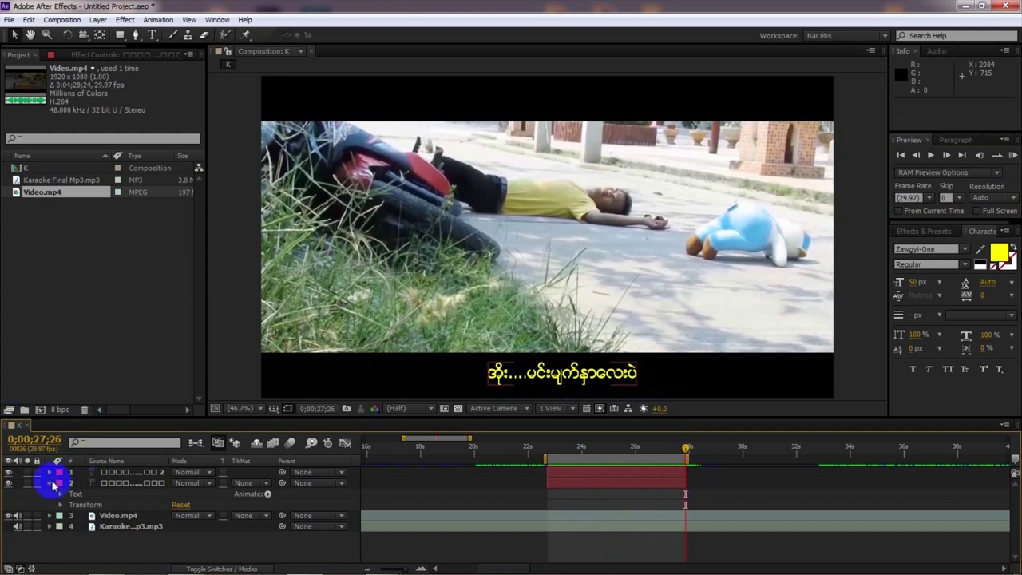
# - Set the work area from 0;00;27;28 to 0;00;32;03 and preview the next part of the song
pyautogui.click(643, 466)
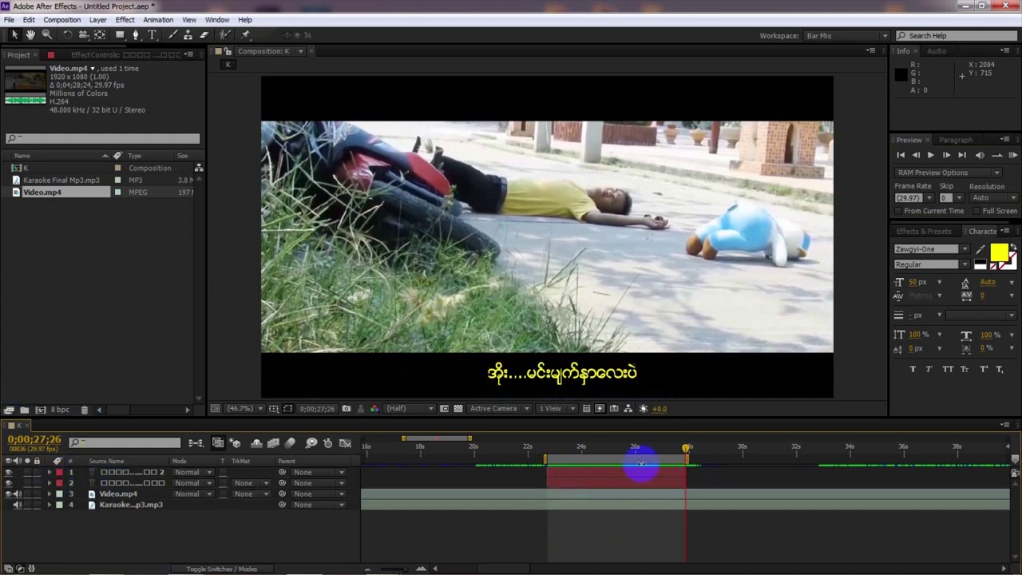
pyautogui.moveTo(688, 455); pyautogui.dragTo(800, 461)
pyautogui.click(603, 477)
pyautogui.click(544, 466)
pyautogui.moveTo(543, 460); pyautogui.dragTo(680, 468)
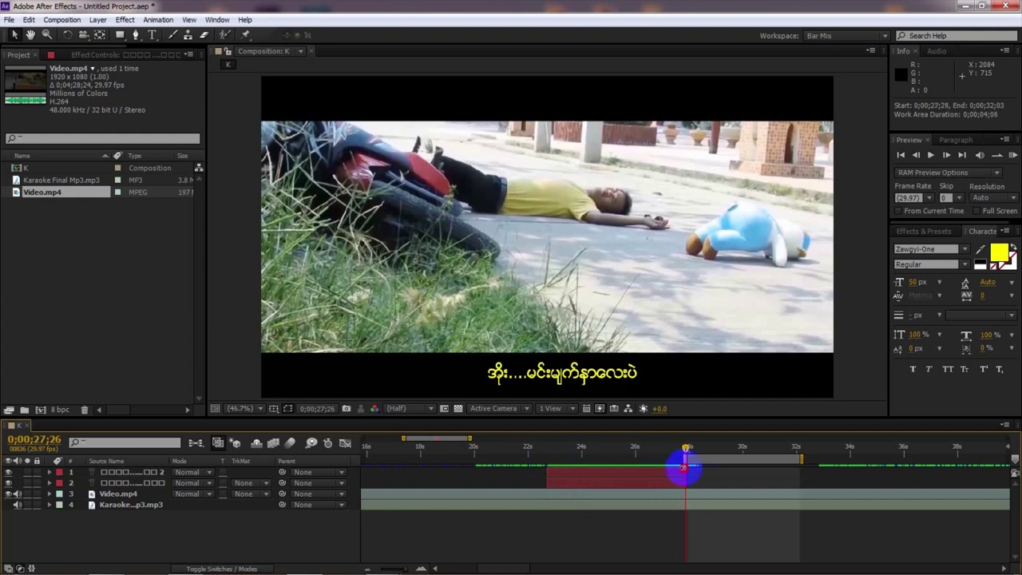
pyautogui.click(1012, 155)
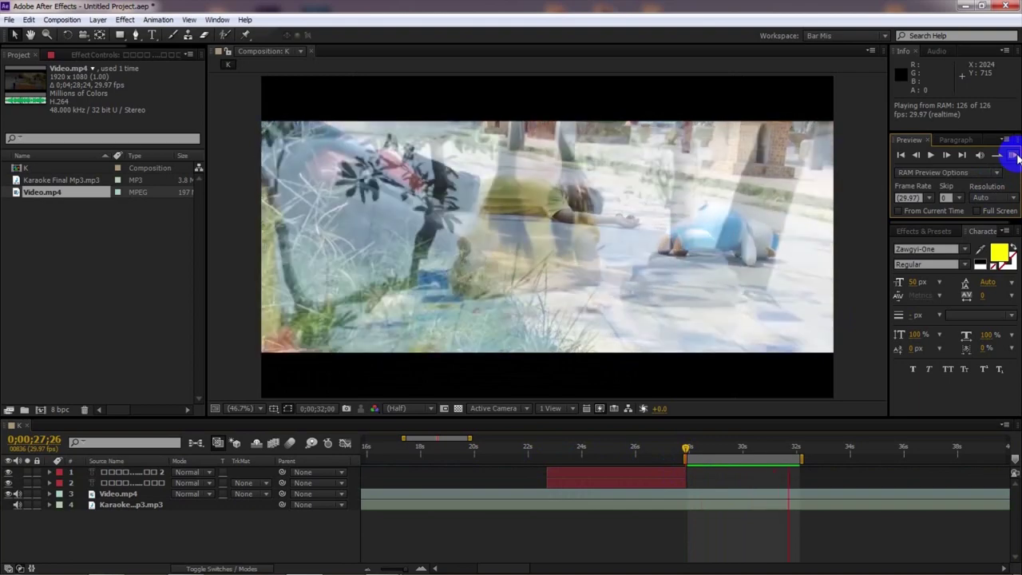
pyautogui.click(1012, 163)
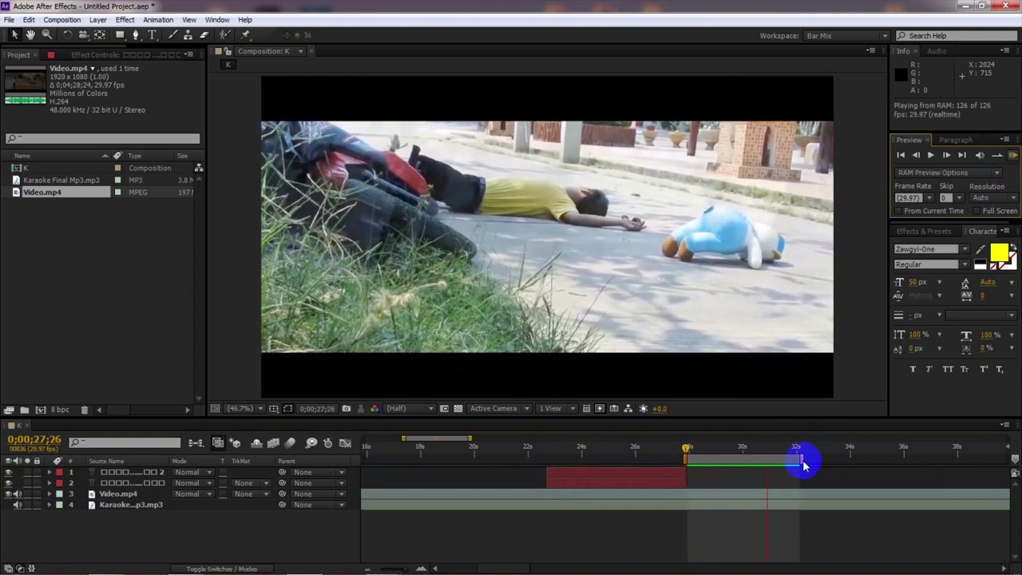
# - Extend the end of the work area slightly and preview the section again
pyautogui.moveTo(802, 459); pyautogui.dragTo(805, 458)
pyautogui.click(1011, 156)
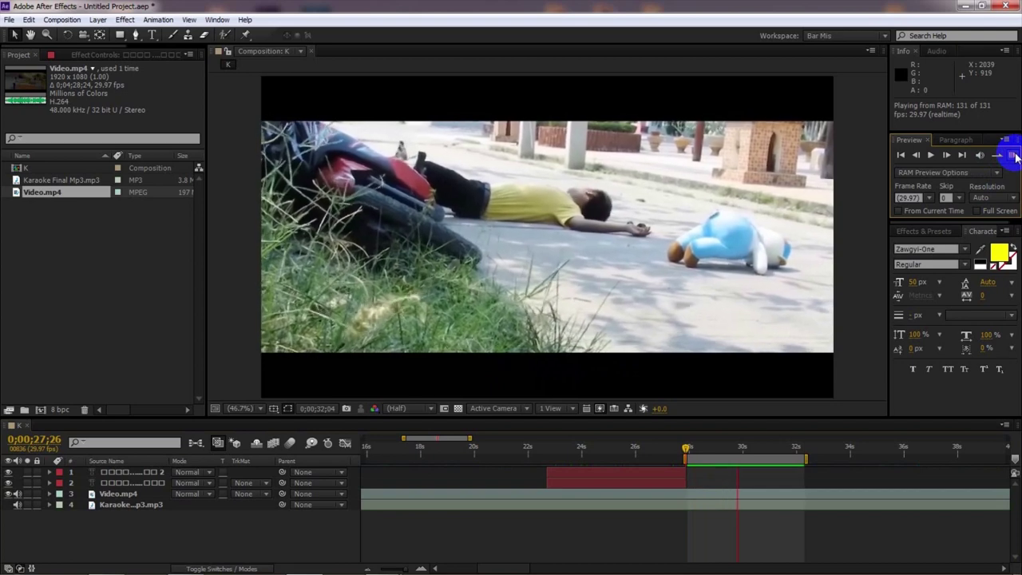
pyautogui.click(1012, 156)
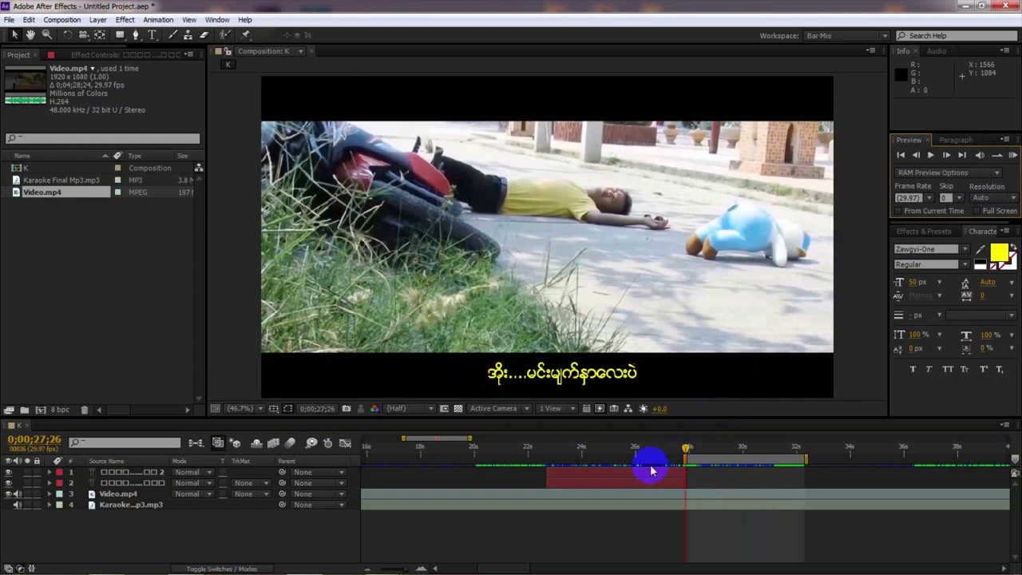
pyautogui.click(754, 366)
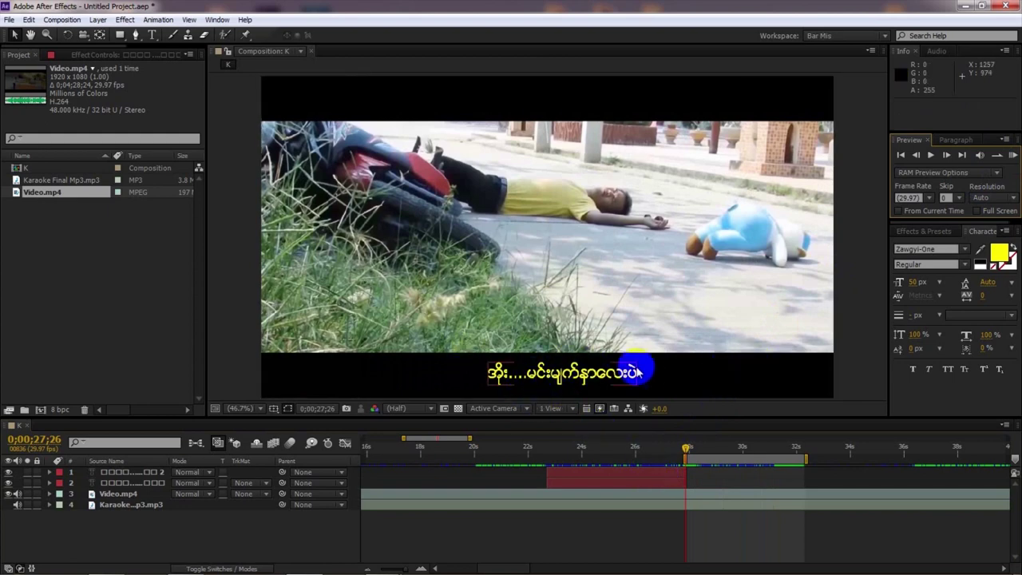
# - Compare the plain white lyric layer with the masked yellow layer, and examine its Mask Path keyframes at 0;00;24;17
pyautogui.click(583, 382)
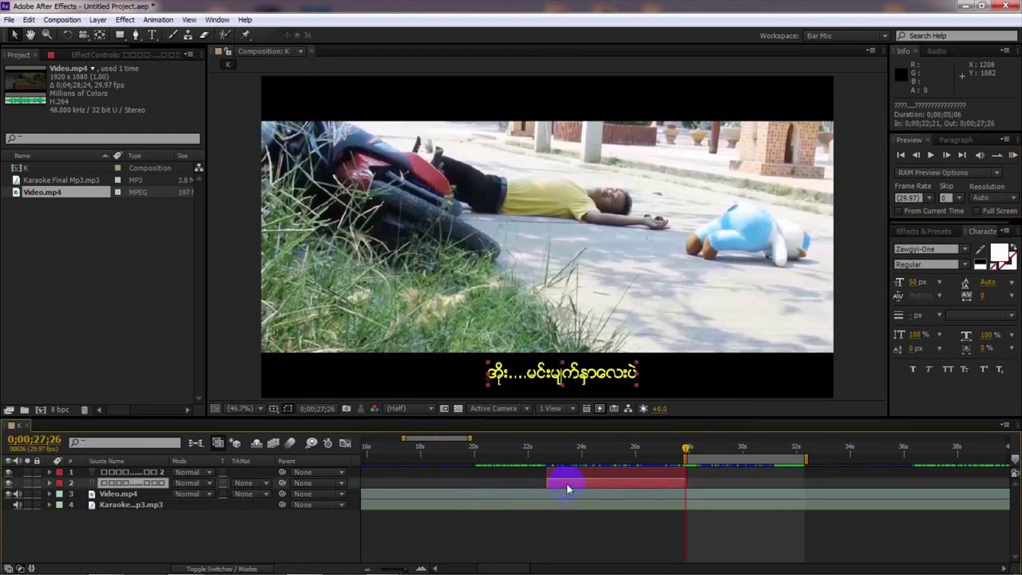
pyautogui.click(566, 472)
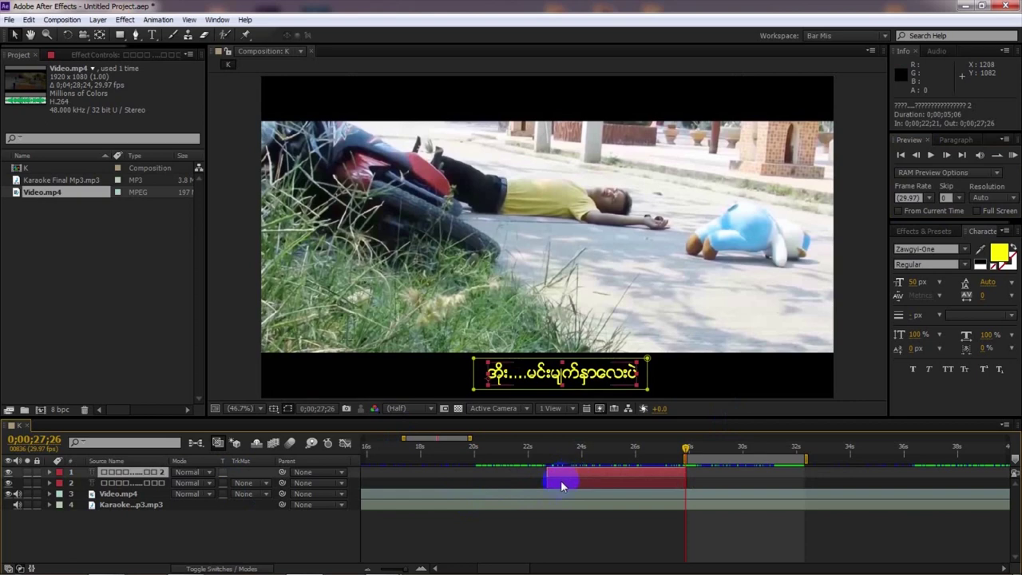
pyautogui.click(560, 482)
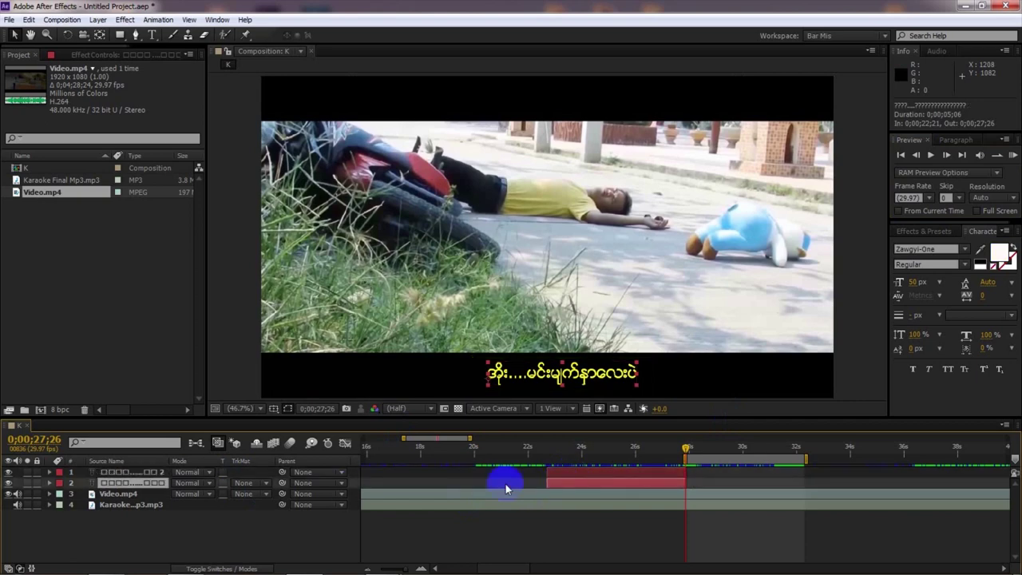
pyautogui.click(584, 471)
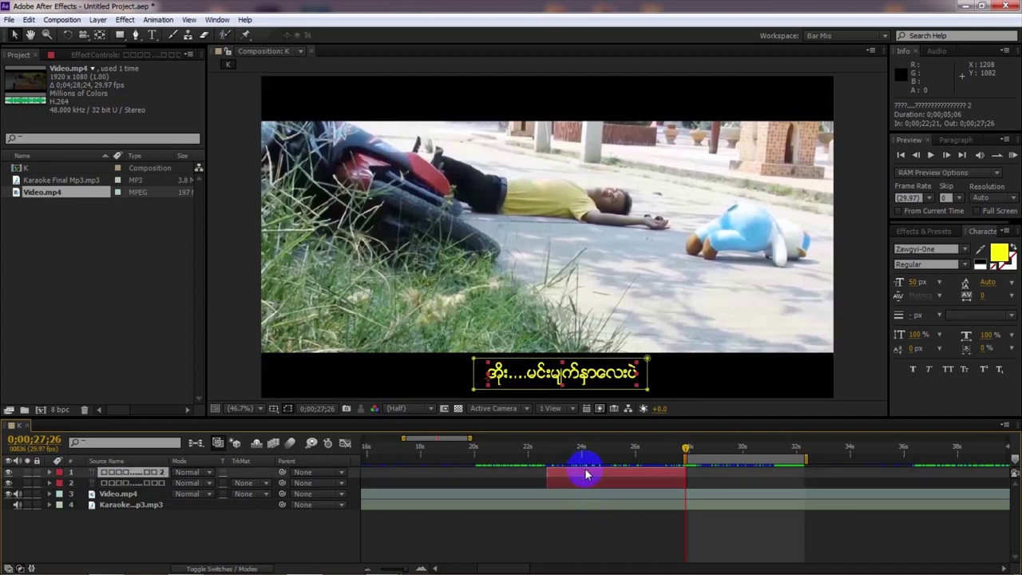
pyautogui.moveTo(584, 447); pyautogui.dragTo(598, 451)
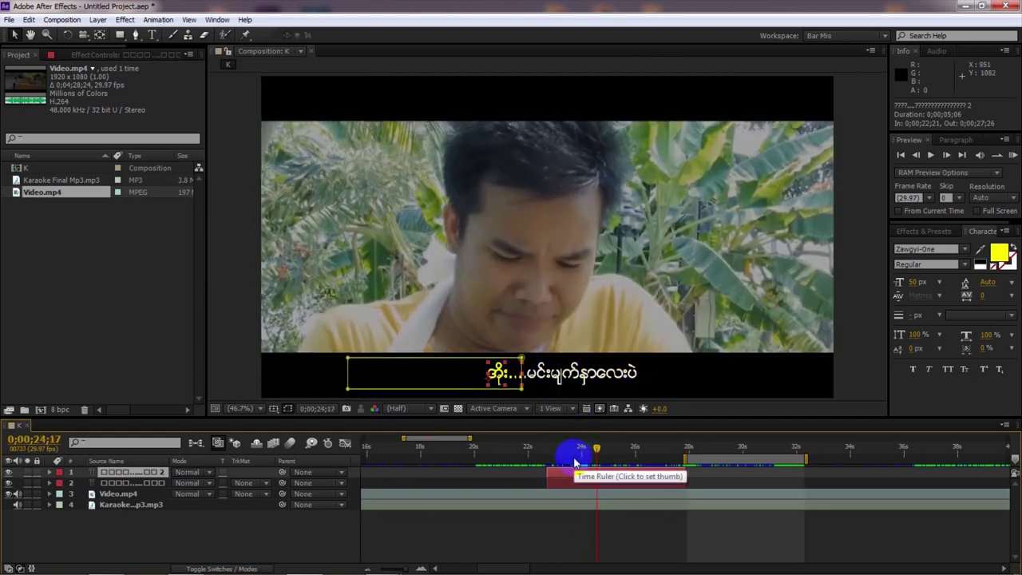
pyautogui.press('m')
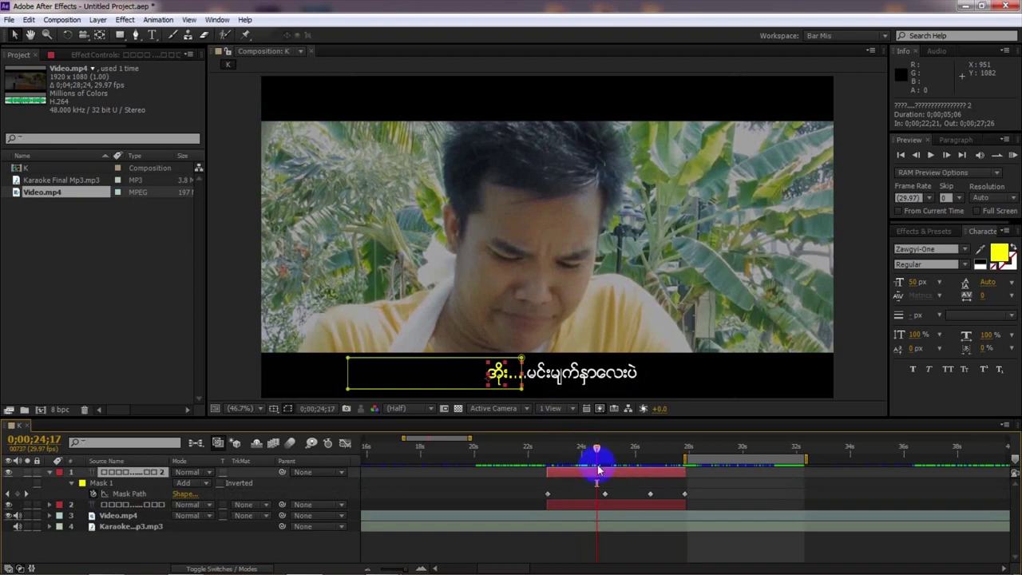
pyautogui.click(590, 505)
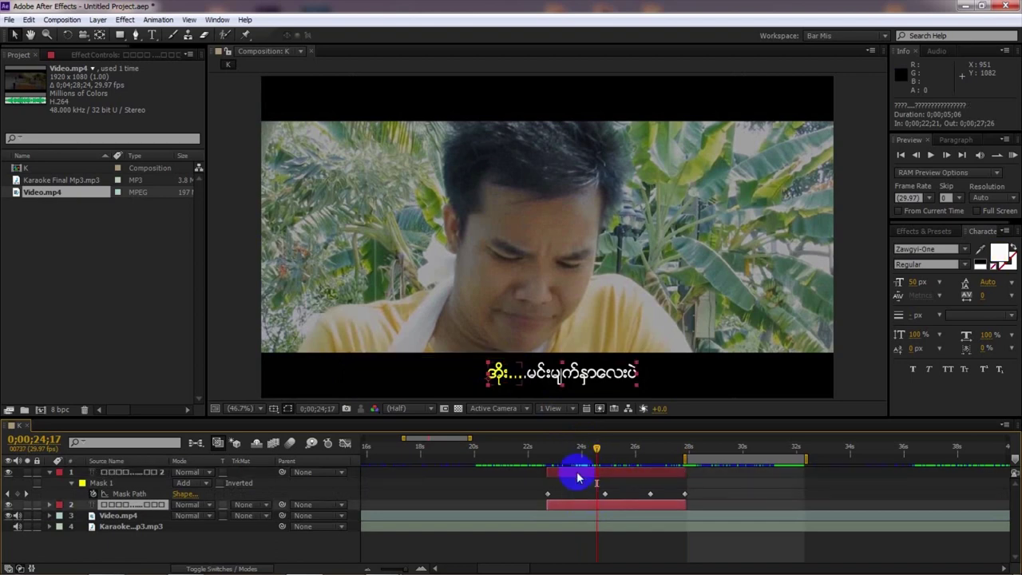
pyautogui.click(578, 476)
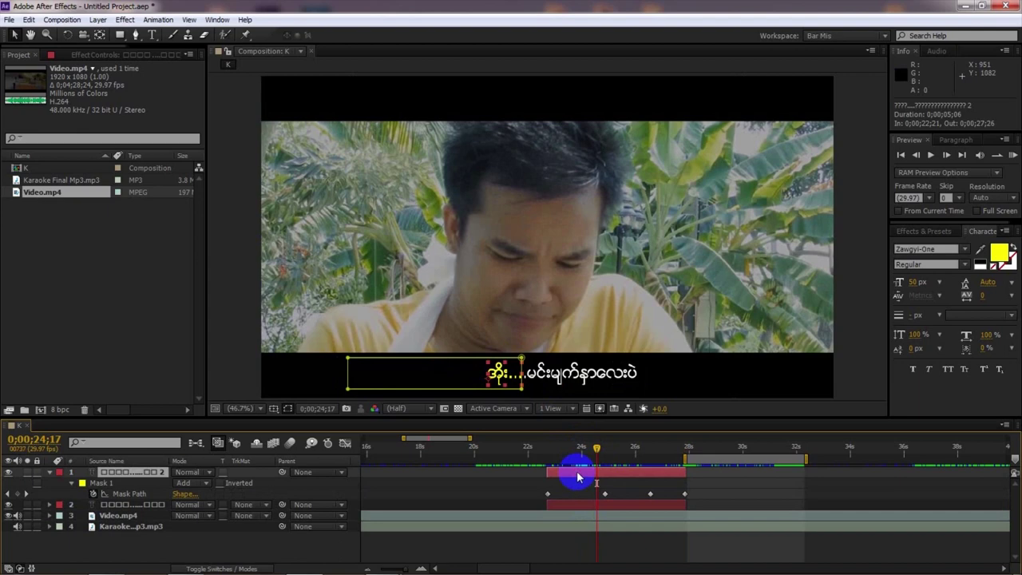
pyautogui.press('m')
# - Duplicate the white lyric layer, move the copy to the top of the stack, and shift it to start where the first line ends
pyautogui.click(582, 483)
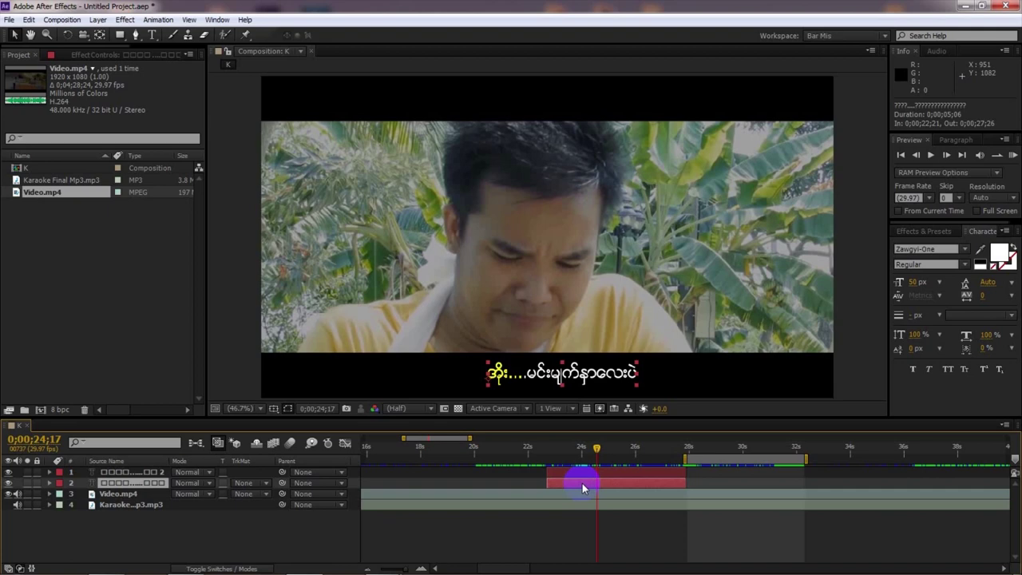
pyautogui.hotkey('ctrl', 'd')
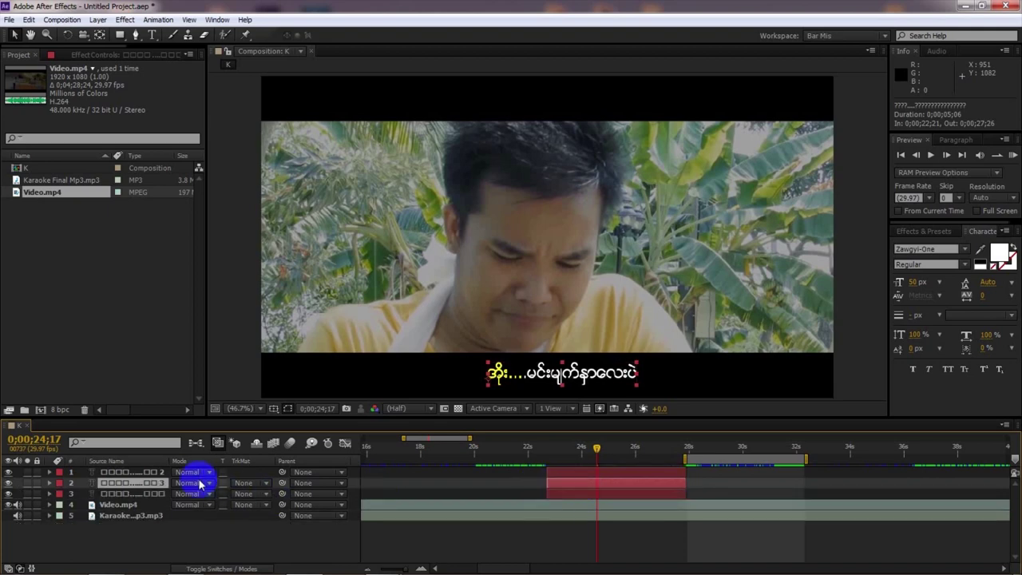
pyautogui.moveTo(156, 471)
pyautogui.mouseDown()
pyautogui.moveTo(239, 456)
pyautogui.moveTo(194, 452)
pyautogui.moveTo(142, 481)
pyautogui.moveTo(141, 471)
pyautogui.mouseUp()
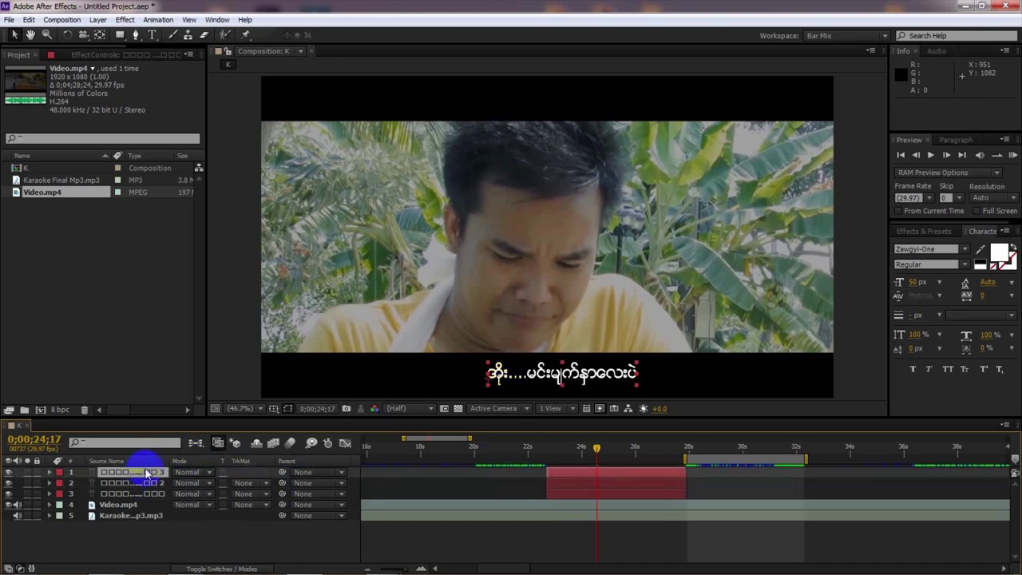
pyautogui.moveTo(554, 472); pyautogui.dragTo(699, 480)
# - Place the playhead inside the new lyric layer's span and copy the second lyric line from the Karaoke Notepad file
pyautogui.click(663, 491)
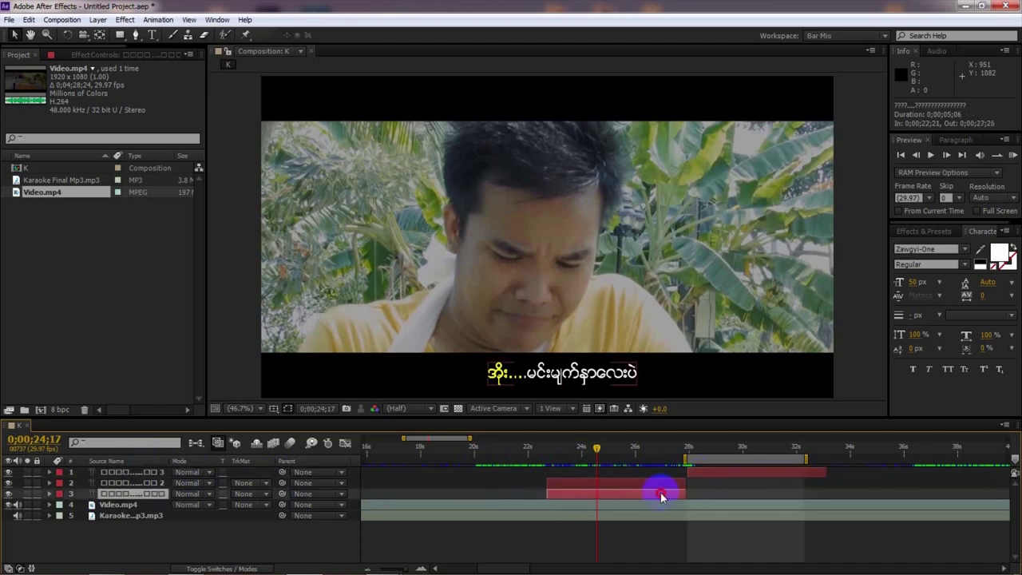
pyautogui.click(721, 446)
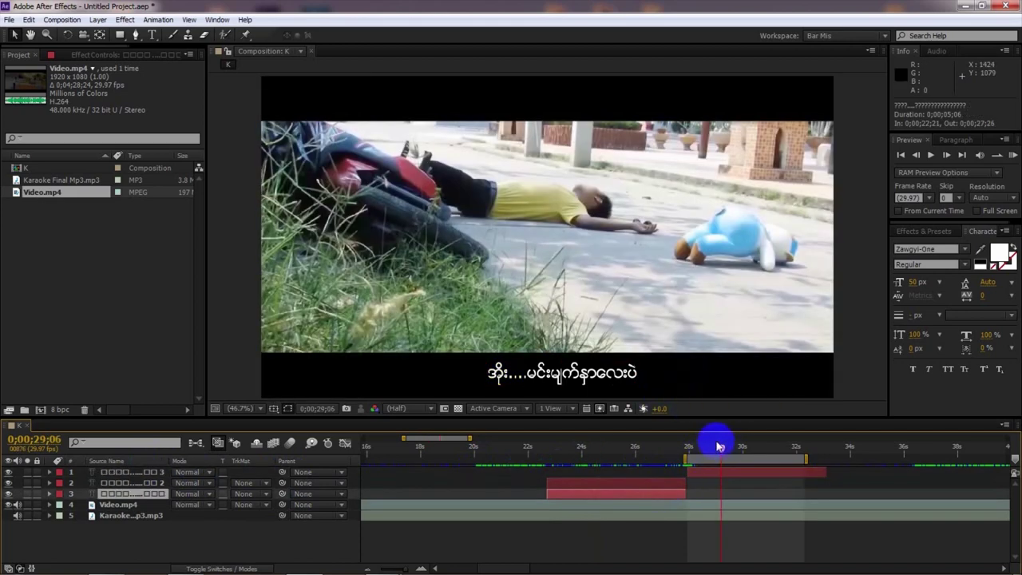
pyautogui.moveTo(245, 567)
pyautogui.moveTo(382, 563)
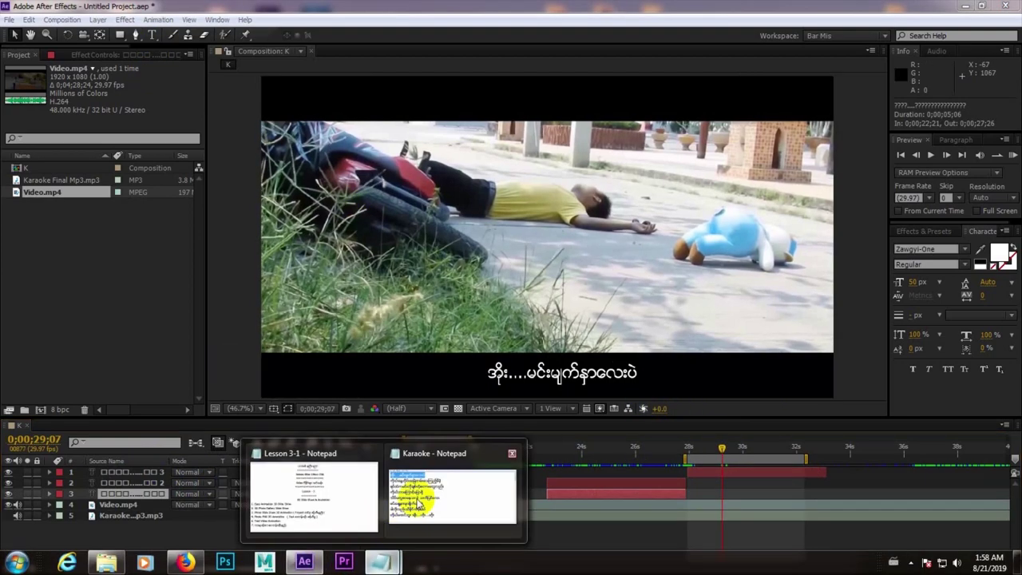
pyautogui.click(423, 497)
pyautogui.moveTo(462, 186); pyautogui.dragTo(170, 162)
pyautogui.hotkey('ctrl', 'c')
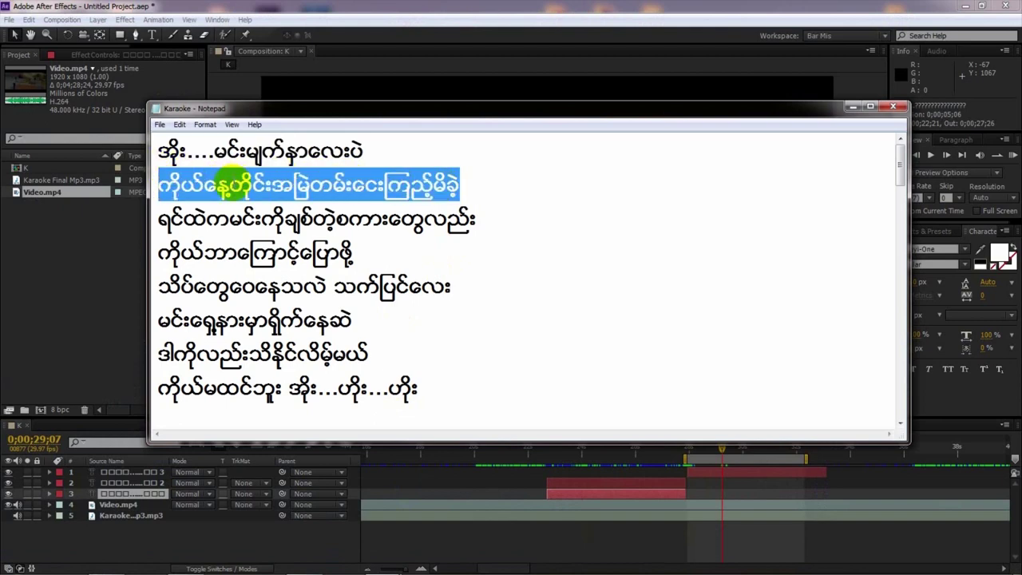
# - Replace the duplicated layer's text with the copied second lyric line and shift it left to centre it beneath the video
pyautogui.click(722, 475)
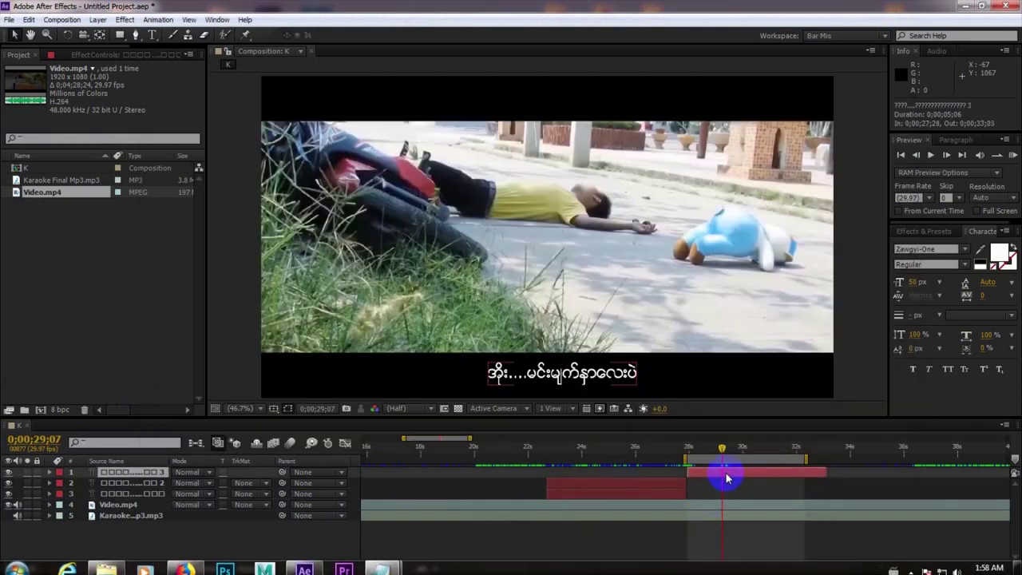
pyautogui.click(152, 34)
pyautogui.click(622, 372)
pyautogui.moveTo(622, 372); pyautogui.dragTo(479, 372)
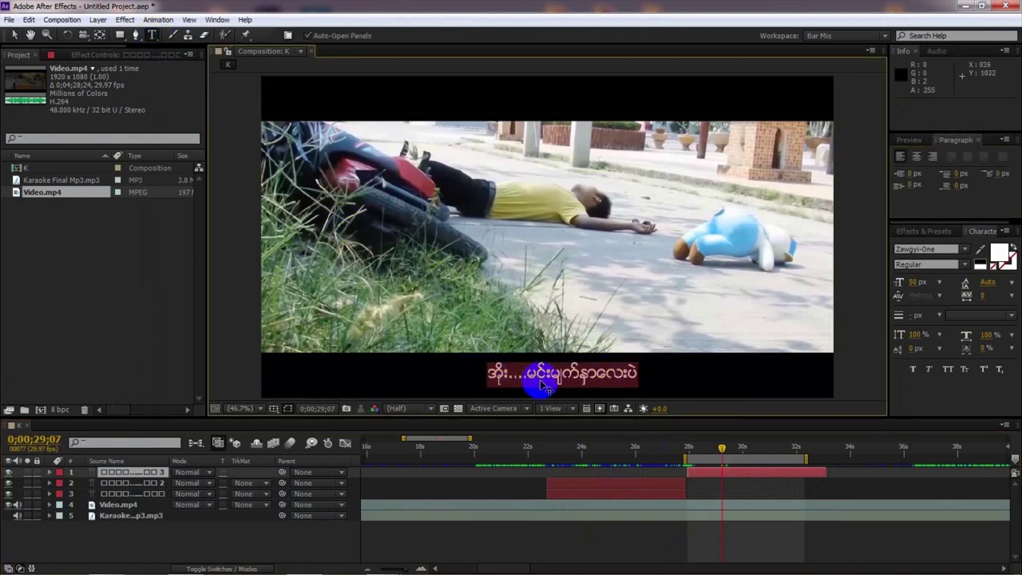
pyautogui.hotkey('ctrl', 'v')
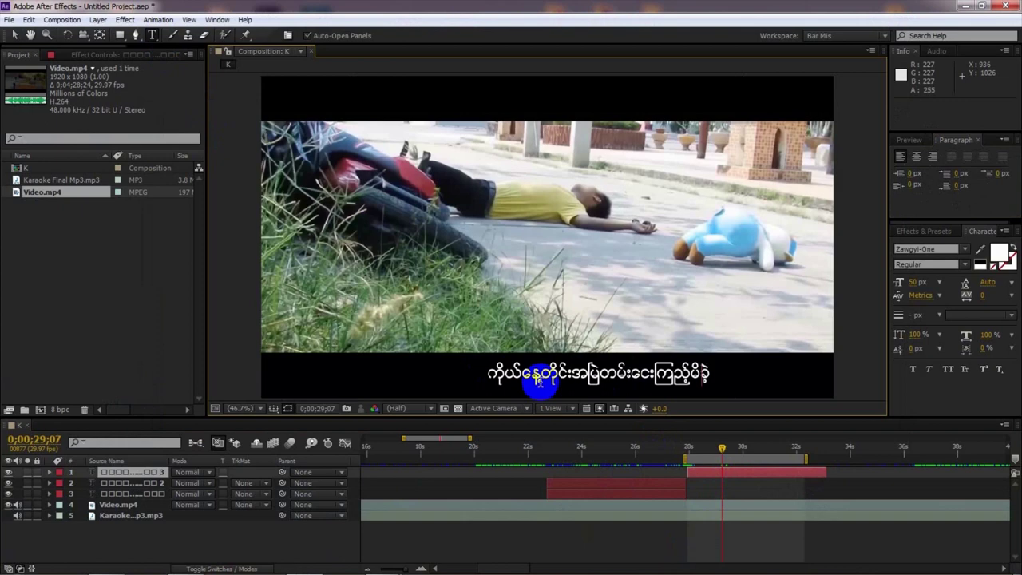
pyautogui.click(18, 38)
pyautogui.moveTo(600, 370); pyautogui.dragTo(555, 373)
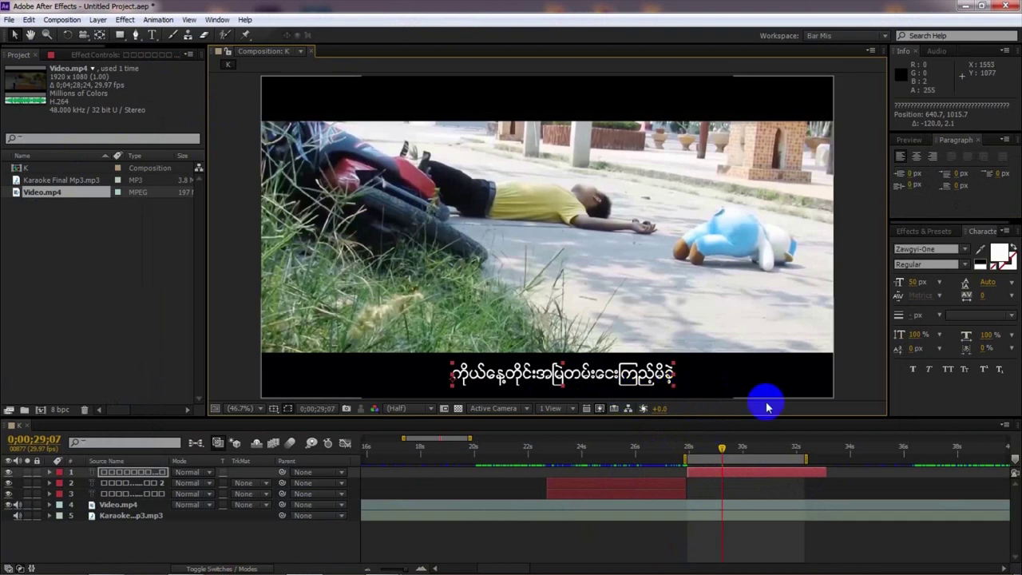
# - Trim the second lyric layer to end at 0;00;32;09 and preview the work area
pyautogui.click(816, 473)
pyautogui.moveTo(807, 474); pyautogui.dragTo(800, 473)
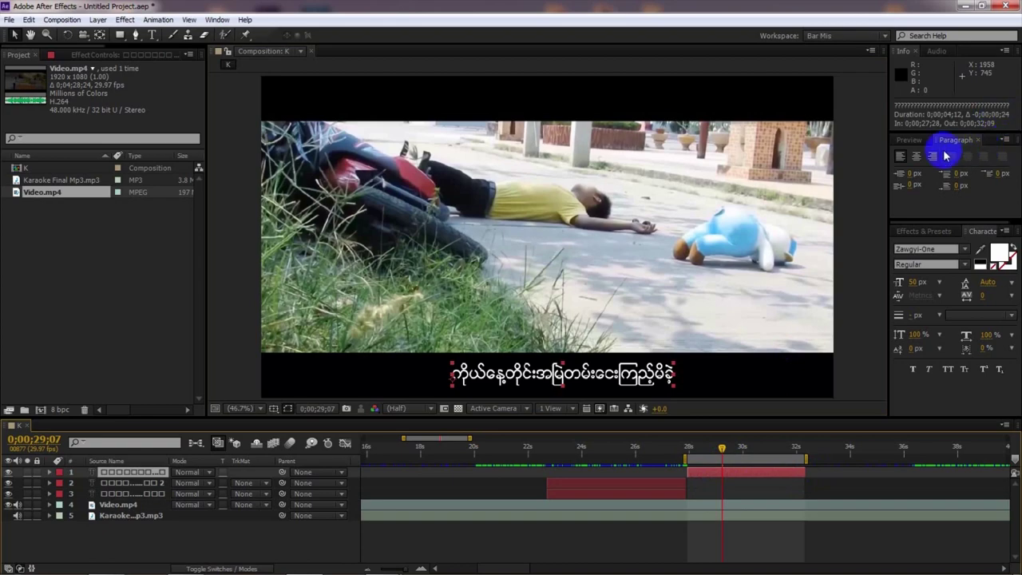
pyautogui.click(909, 140)
pyautogui.click(1013, 160)
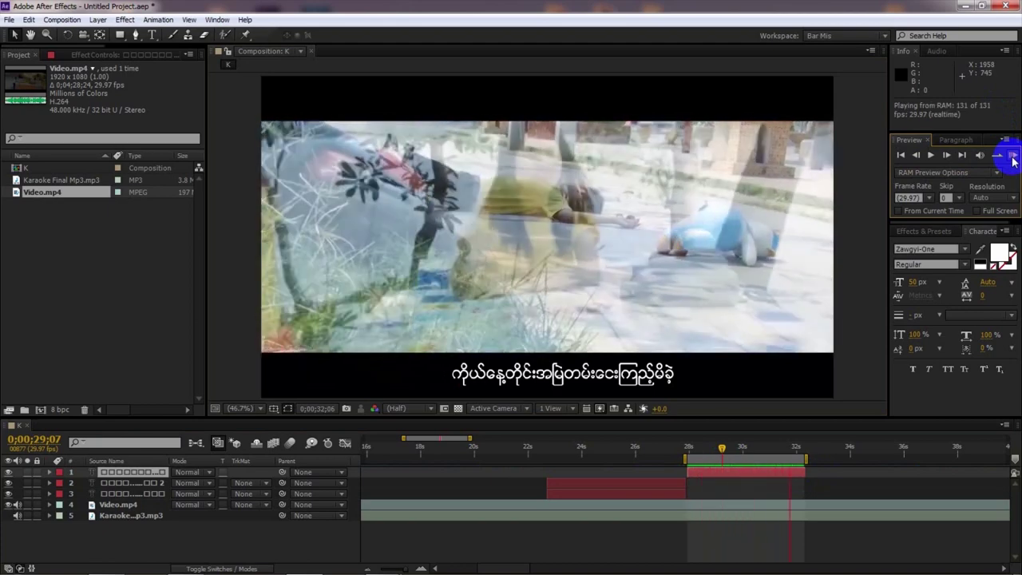
pyautogui.click(1013, 159)
# - At 0;00;32;06, draw a rectangular mask around the whole second lyric line and keyframe its Mask Path
pyautogui.moveTo(721, 453); pyautogui.dragTo(793, 455)
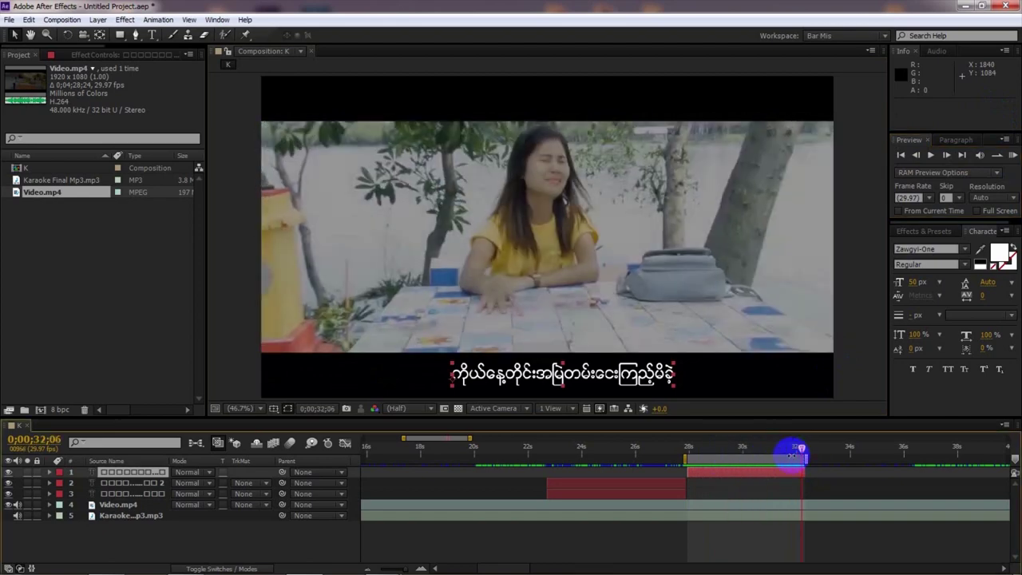
pyautogui.click(119, 36)
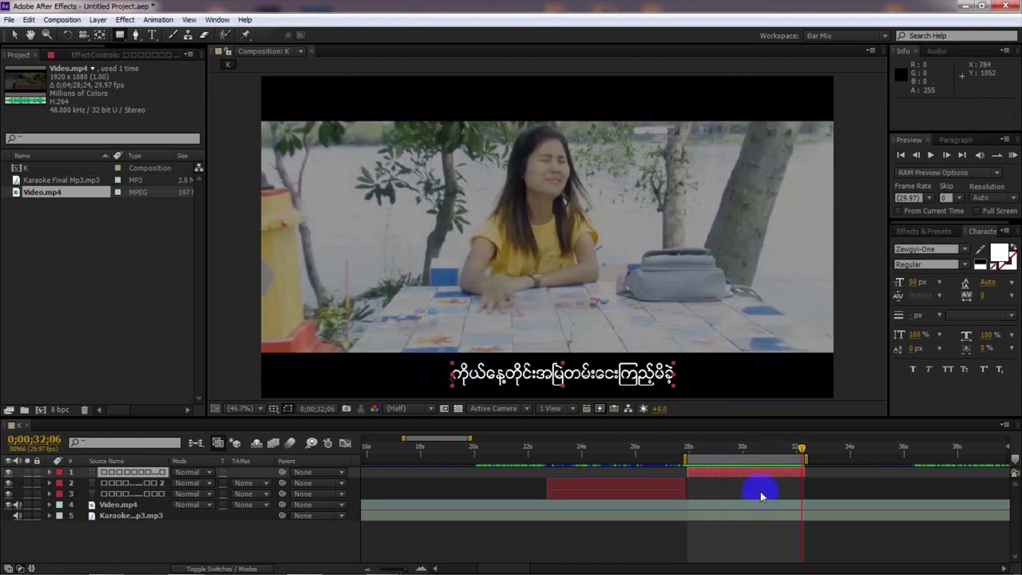
pyautogui.click(740, 477)
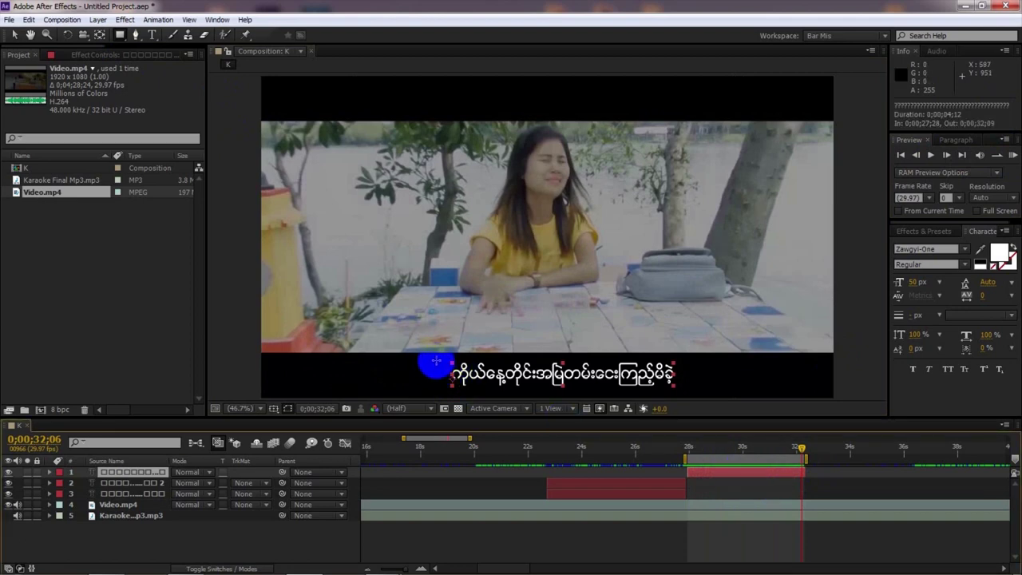
pyautogui.moveTo(435, 359); pyautogui.dragTo(670, 394)
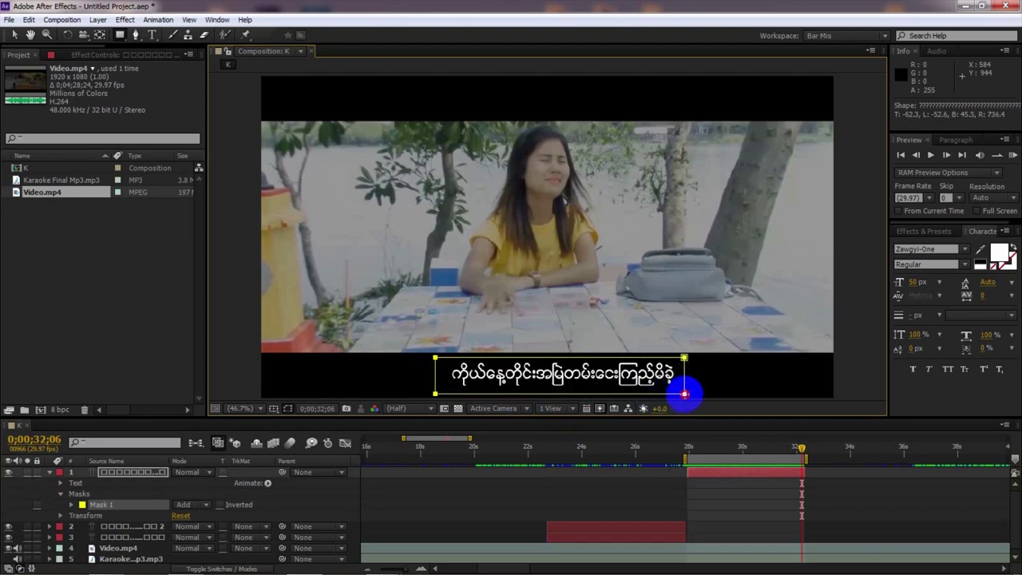
pyautogui.click(134, 508)
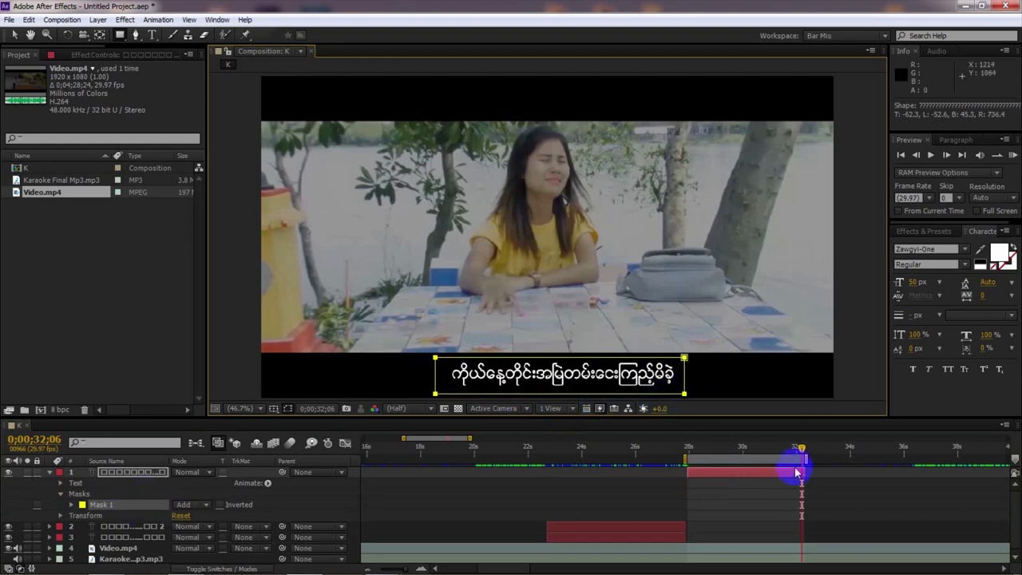
pyautogui.click(73, 505)
pyautogui.click(94, 517)
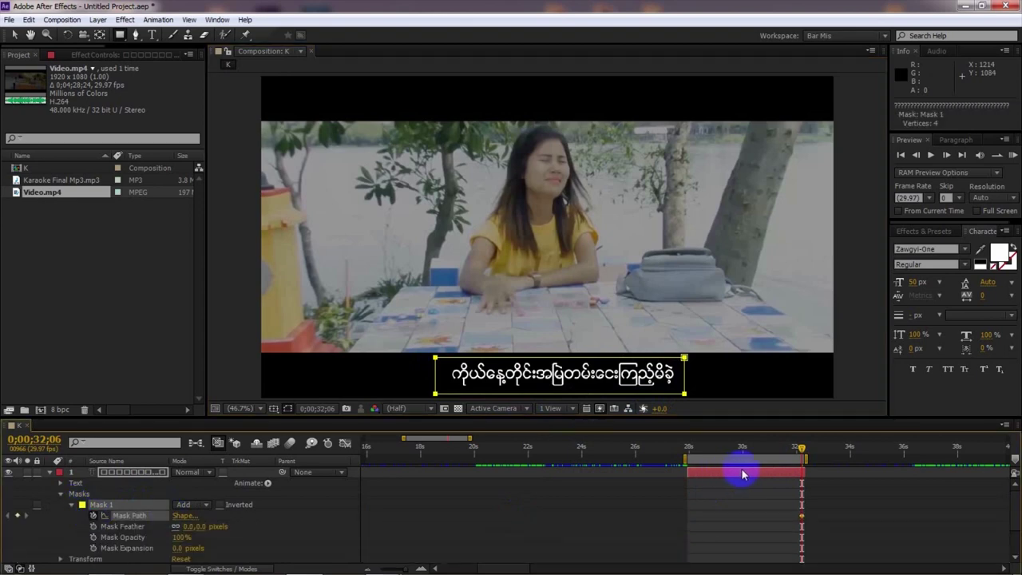
# - At 0;00;27;29, shift the whole mask left until it clears the text, adding the starting Mask Path keyframe
pyautogui.moveTo(798, 449); pyautogui.dragTo(690, 464)
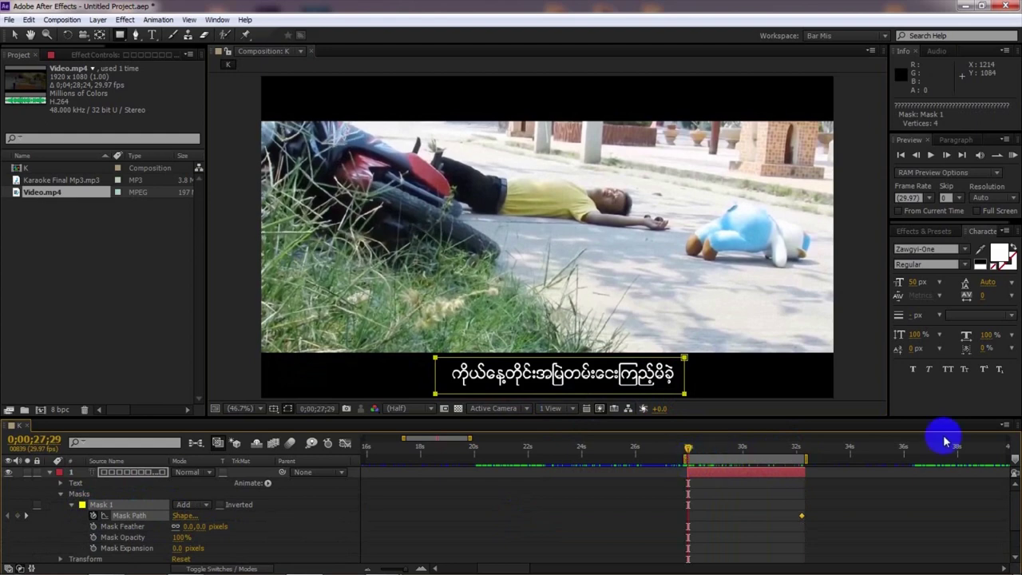
pyautogui.click(16, 36)
pyautogui.click(682, 373)
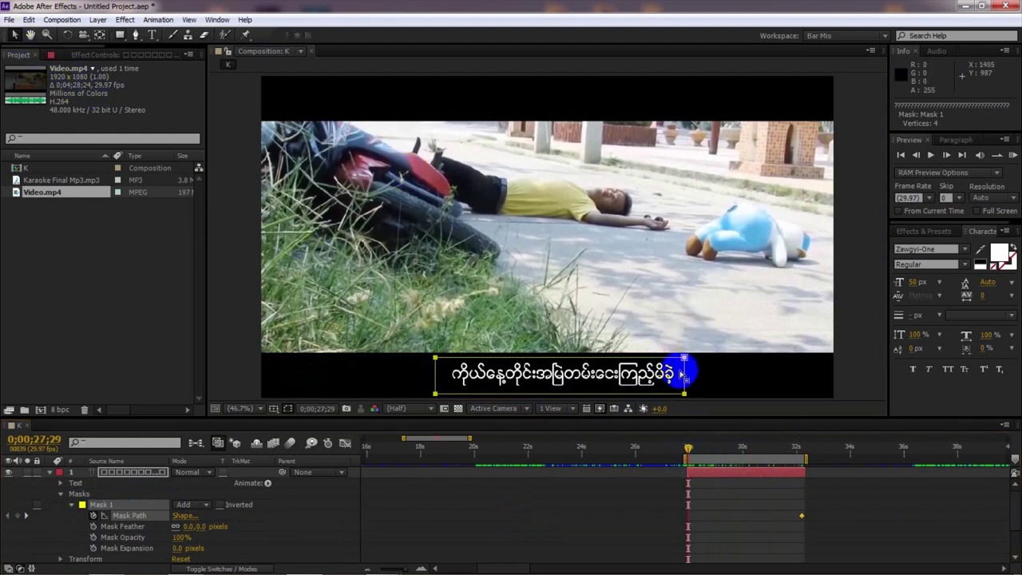
pyautogui.click(685, 359)
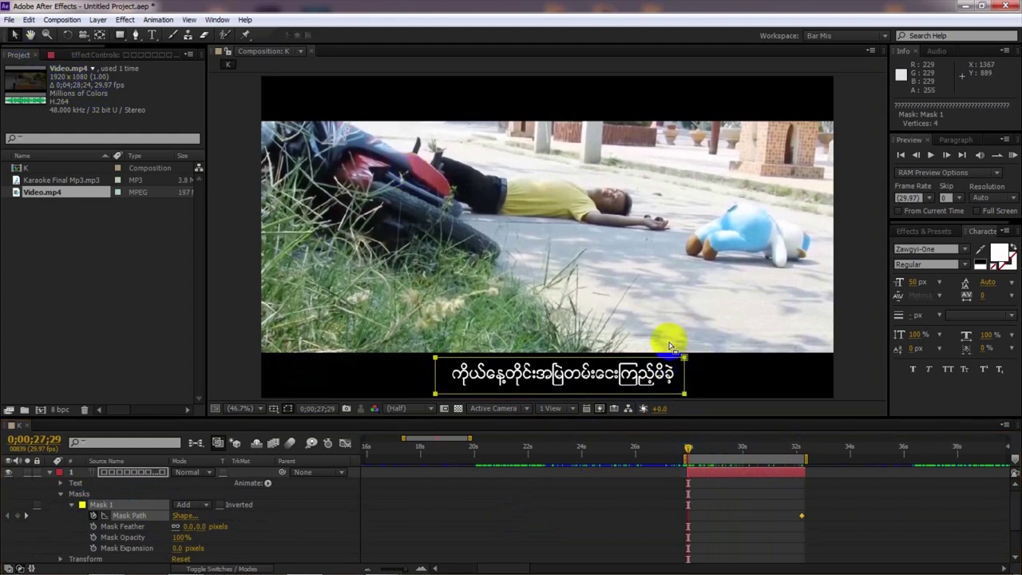
pyautogui.click(685, 393)
pyautogui.moveTo(684, 382); pyautogui.dragTo(447, 376)
# - Preview the wipe and advance the mask to the right to match the singing at 0;00;28;27 and 0;00;30;09
pyautogui.click(1012, 155)
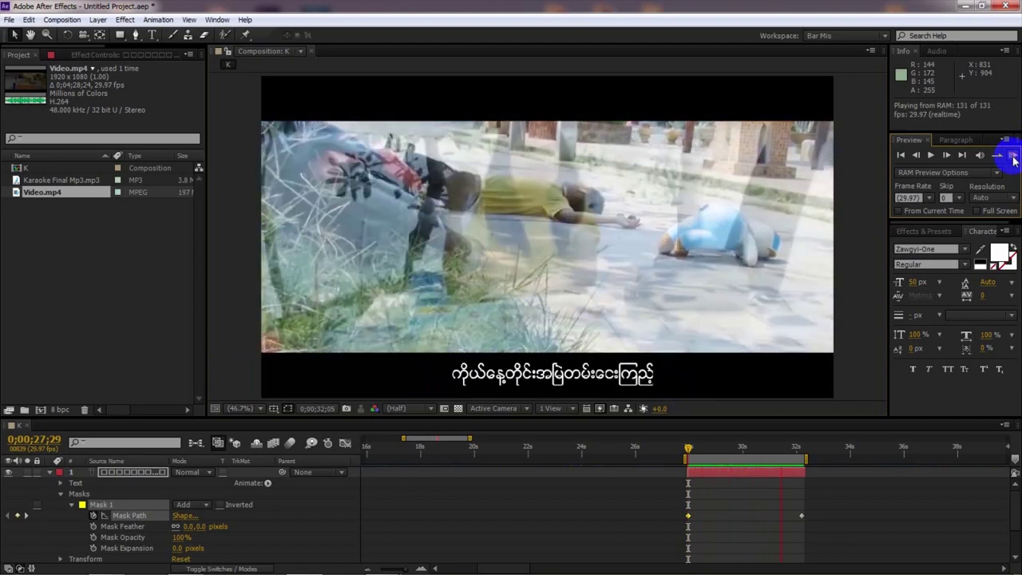
pyautogui.click(1013, 157)
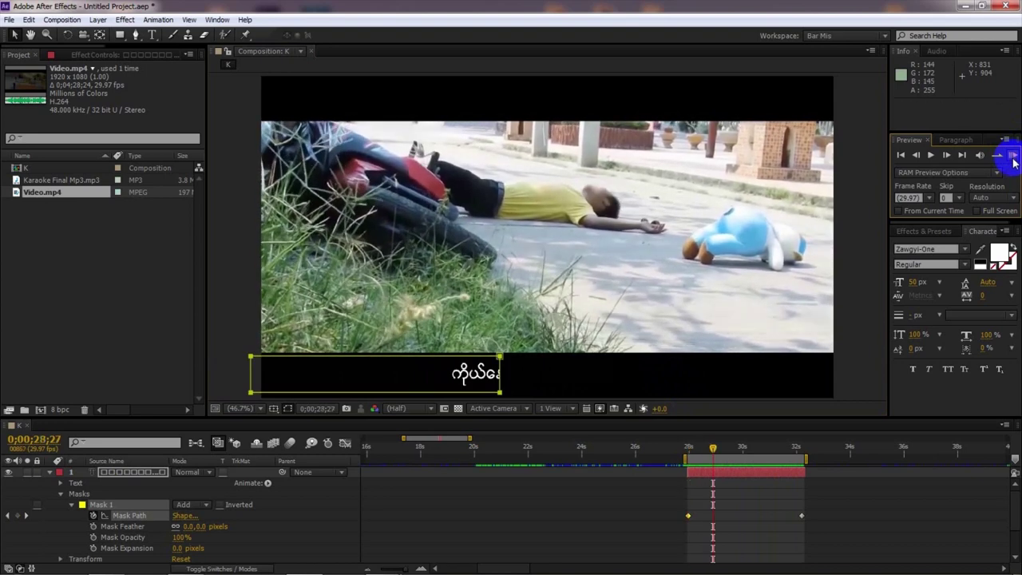
pyautogui.click(503, 375)
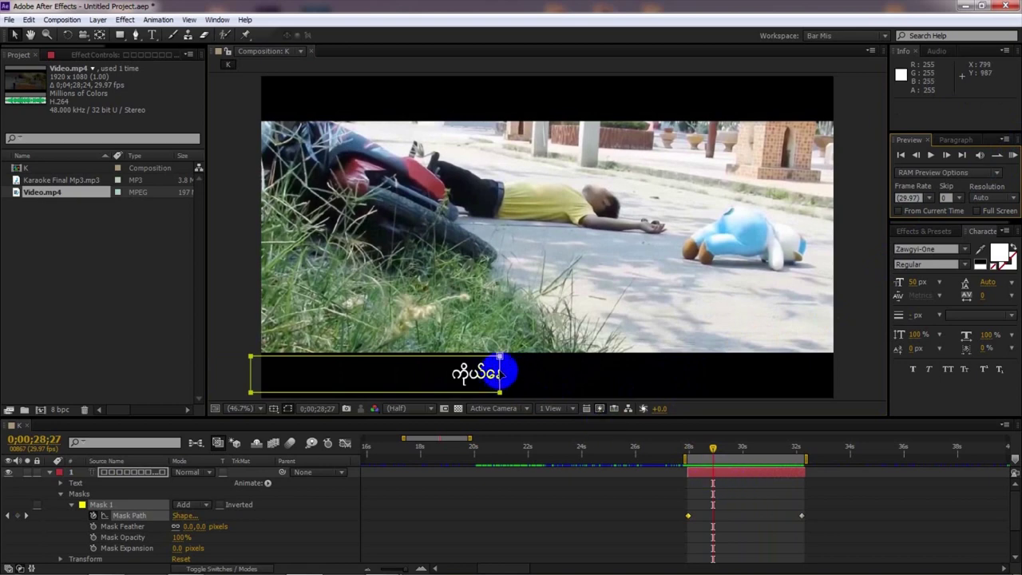
pyautogui.moveTo(499, 373); pyautogui.dragTo(537, 373)
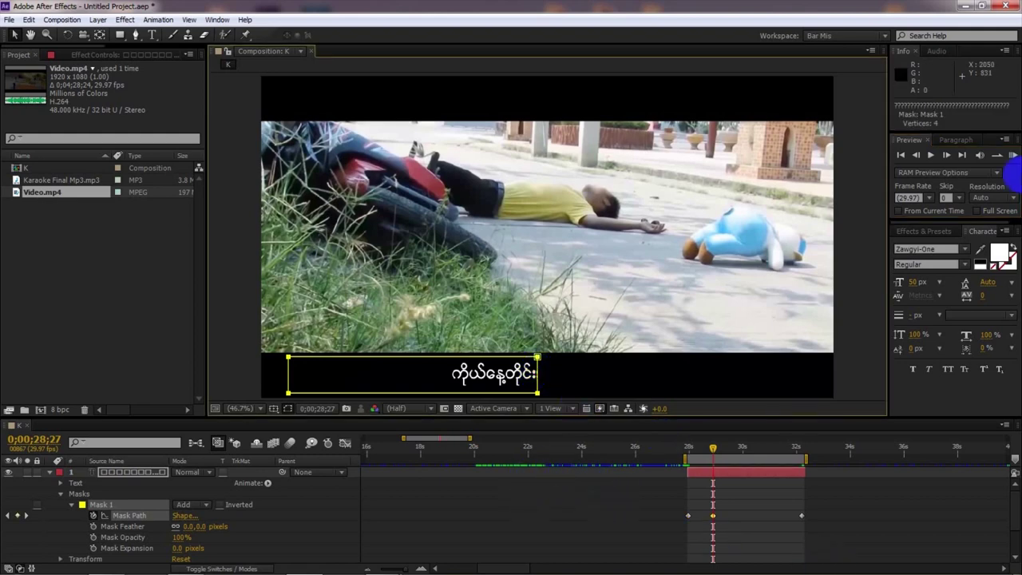
pyautogui.click(1014, 155)
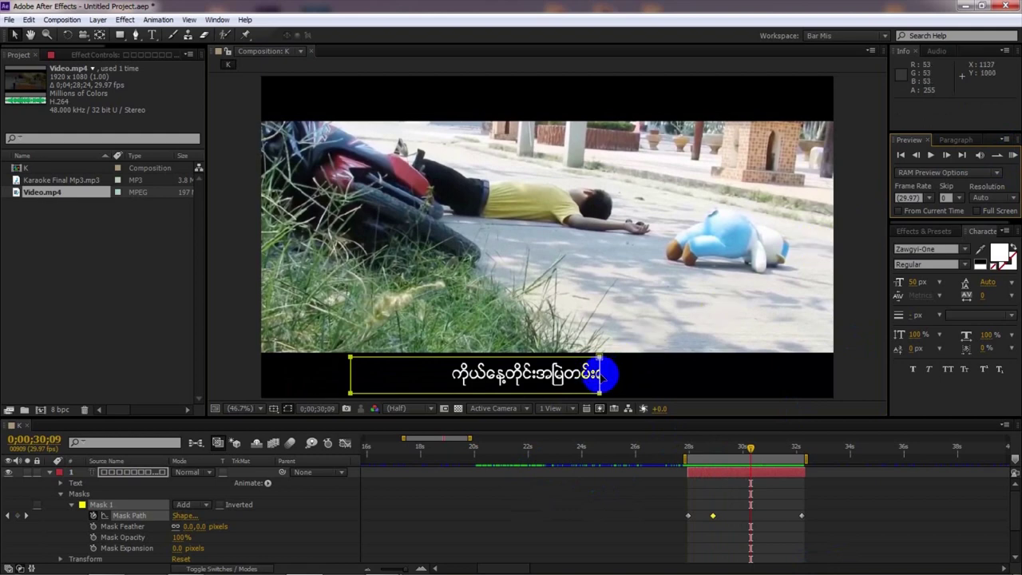
pyautogui.moveTo(599, 373); pyautogui.dragTo(649, 373)
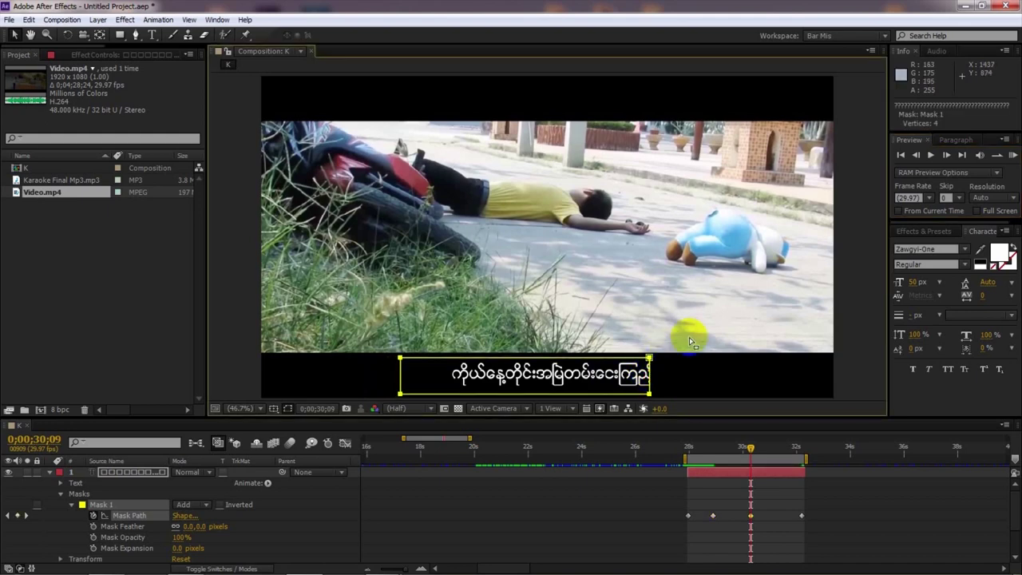
# - Preview the second line's adjusted wipe twice to check its timing against the song
pyautogui.click(1012, 155)
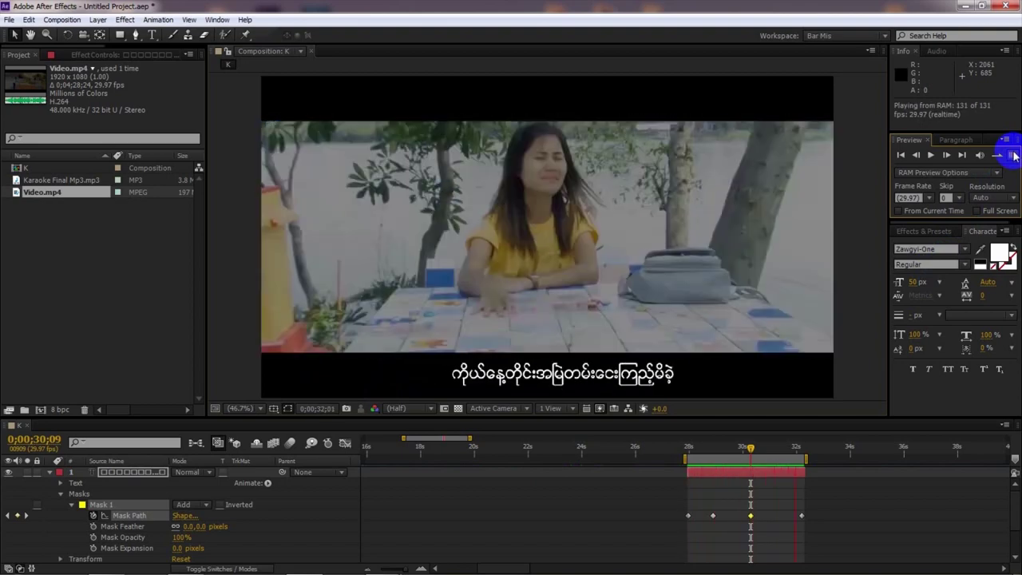
pyautogui.click(1012, 155)
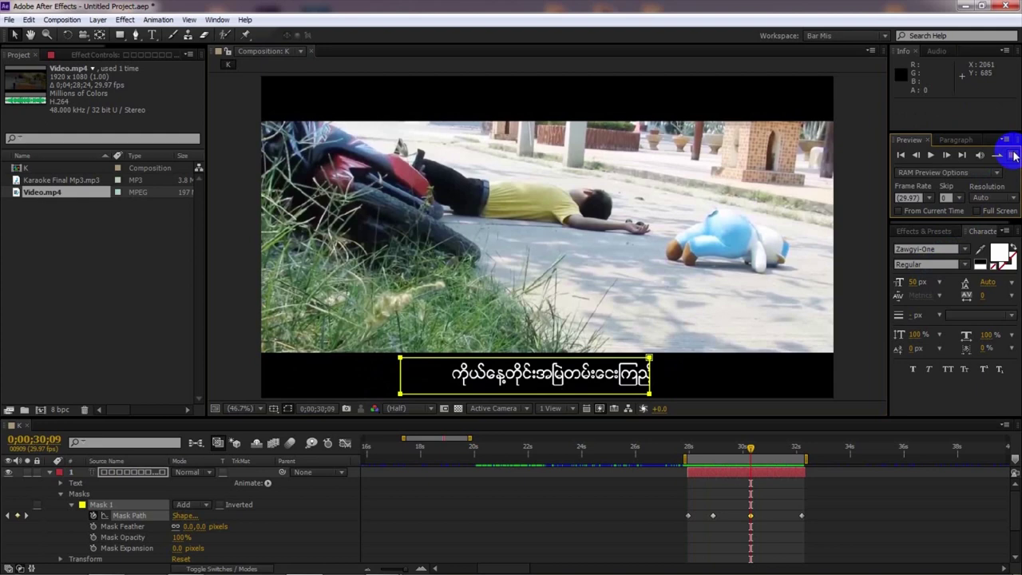
pyautogui.click(1013, 155)
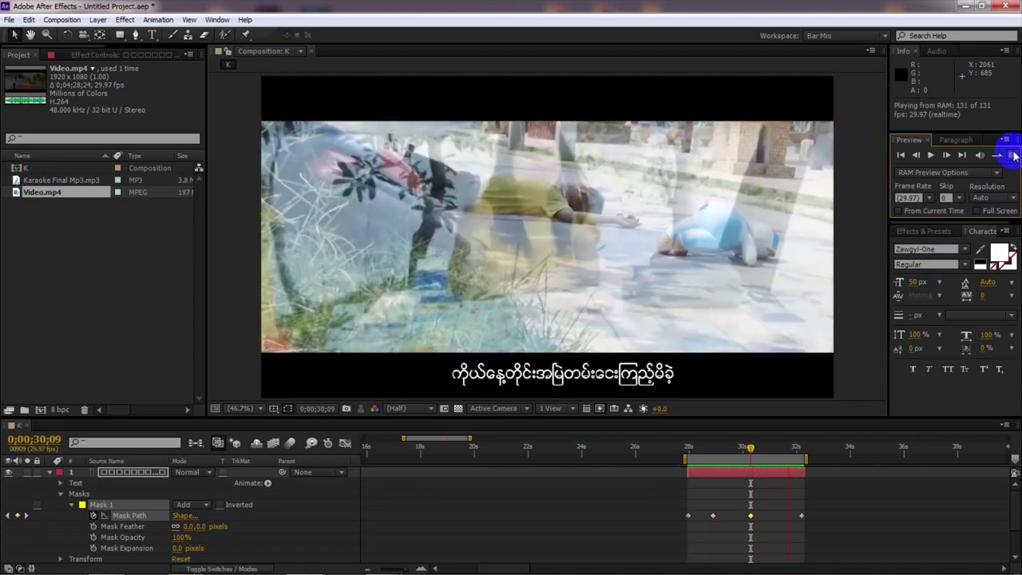
pyautogui.click(1012, 154)
# - Duplicate the masked second lyric layer and set the copy's text fill colour to yellow FFF000
pyautogui.click(737, 448)
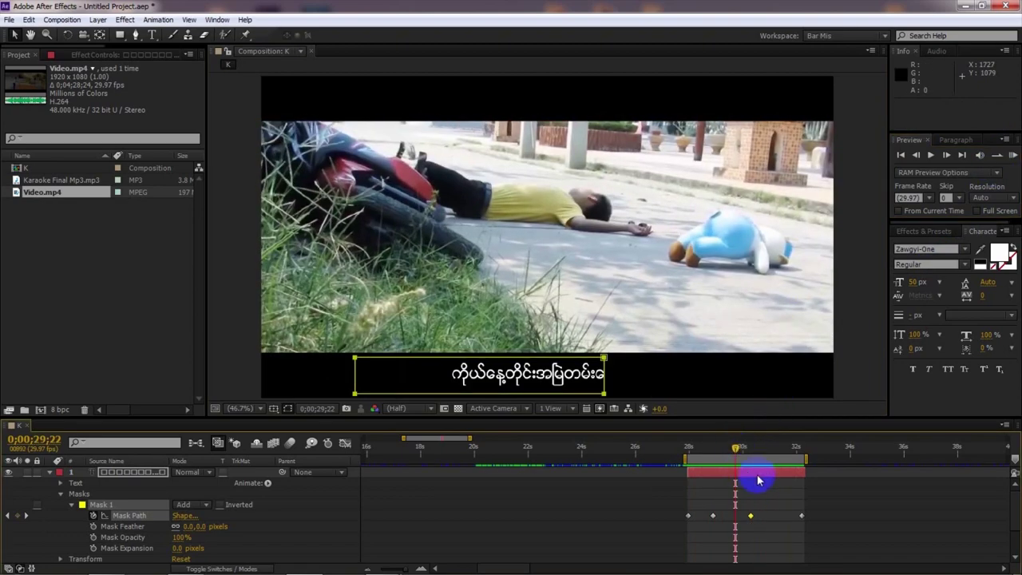
pyautogui.click(753, 476)
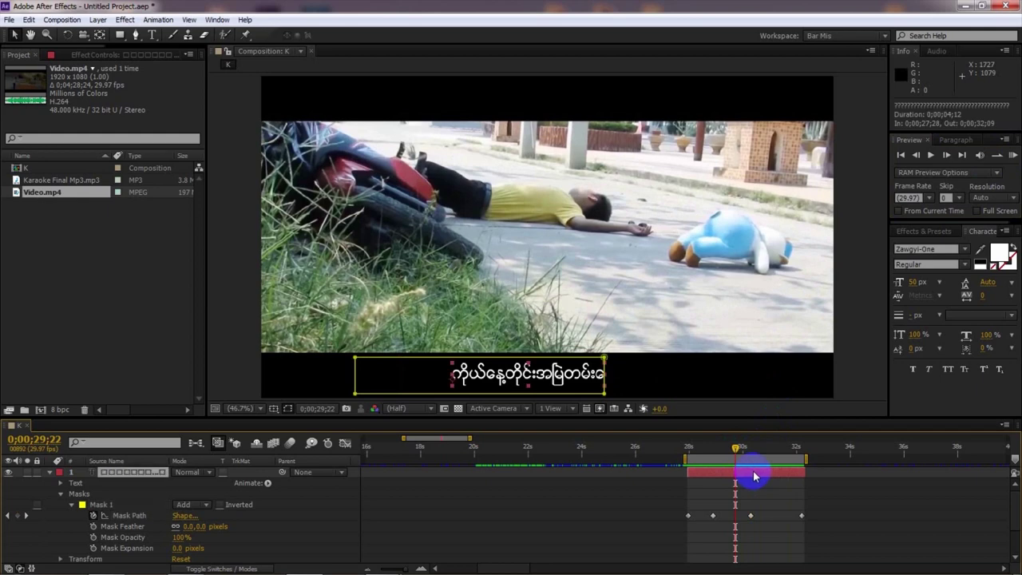
pyautogui.hotkey('ctrl', 'd')
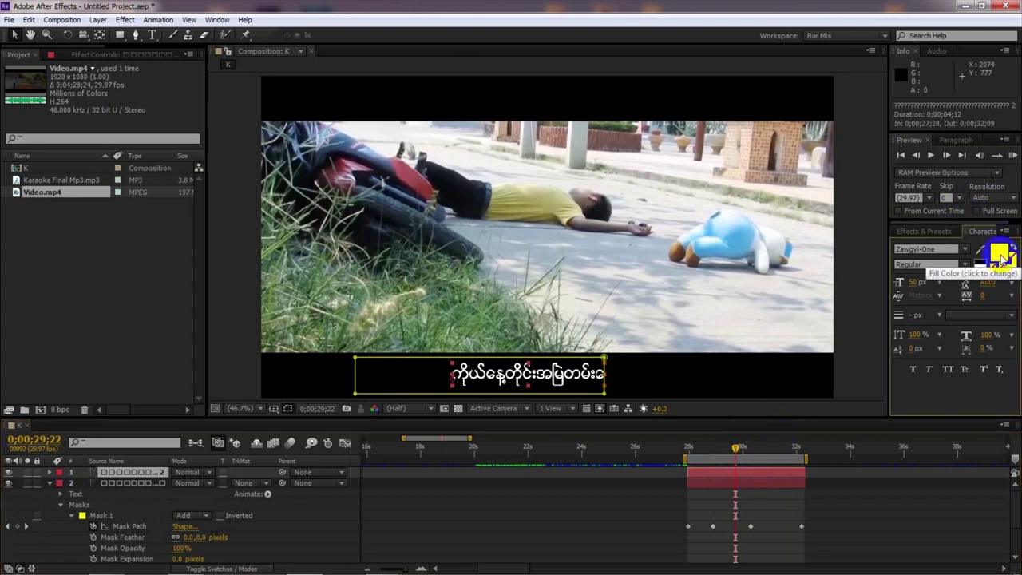
pyautogui.click(1001, 256)
pyautogui.click(775, 363)
pyautogui.moveTo(742, 284); pyautogui.dragTo(847, 192)
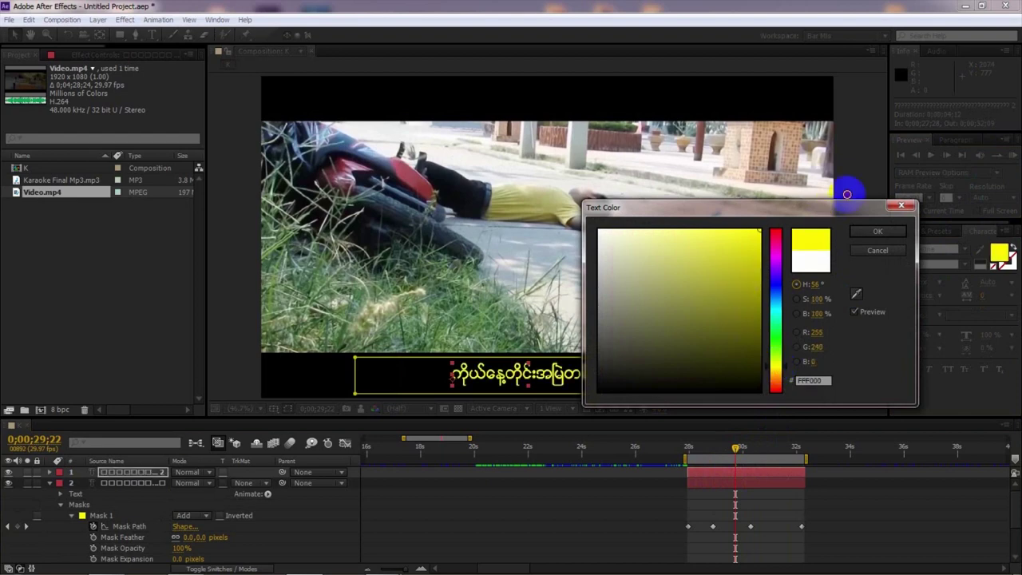
pyautogui.click(871, 237)
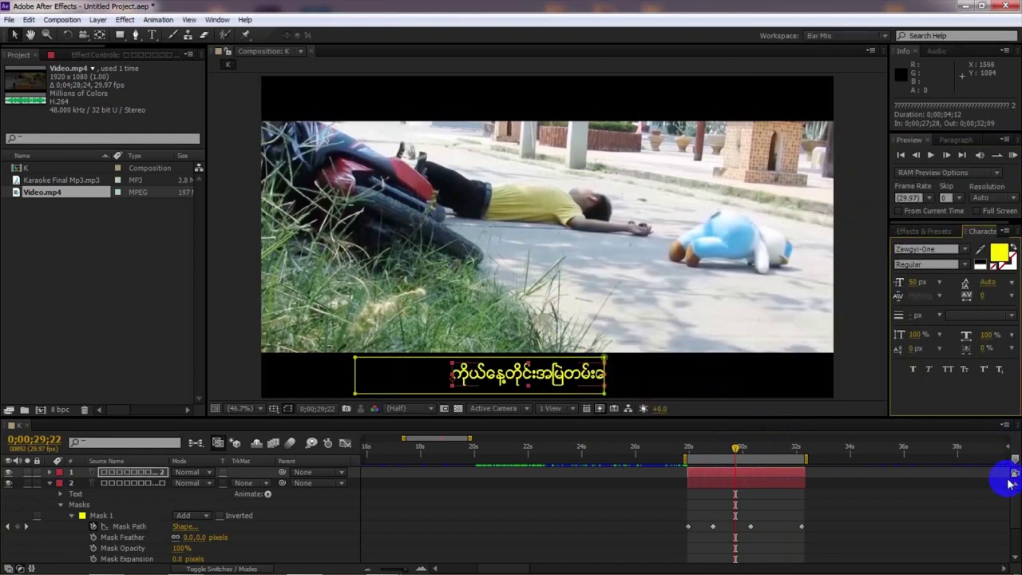
# - Copy the yellow hex value FFF600 from the text fill colour of the first lyric line's yellow layer
pyautogui.scroll(-2, 1016, 499)
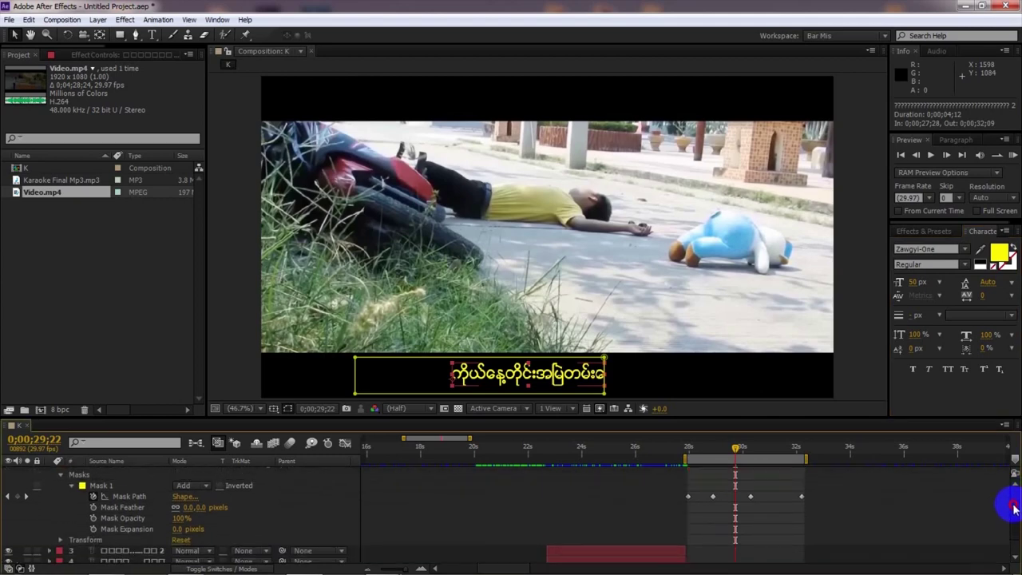
pyautogui.scroll(2, 1014, 499)
pyautogui.scroll(-2, 1013, 511)
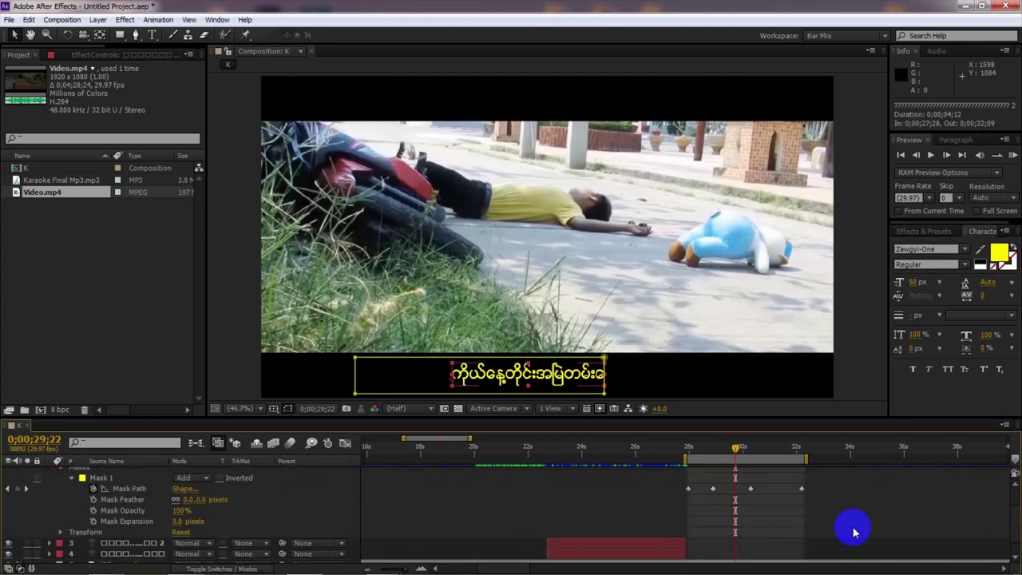
pyautogui.click(677, 543)
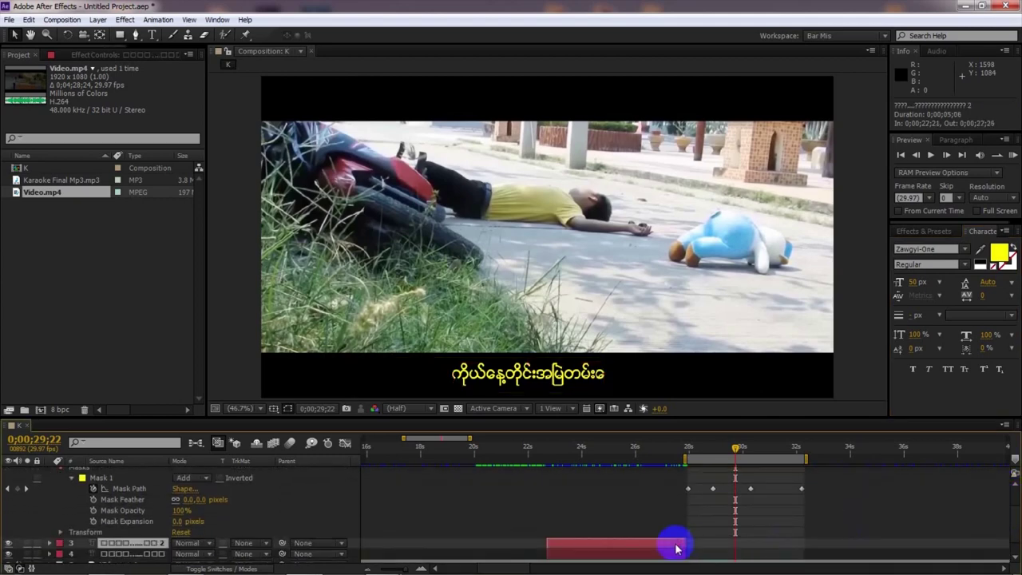
pyautogui.click(1000, 255)
pyautogui.click(829, 381)
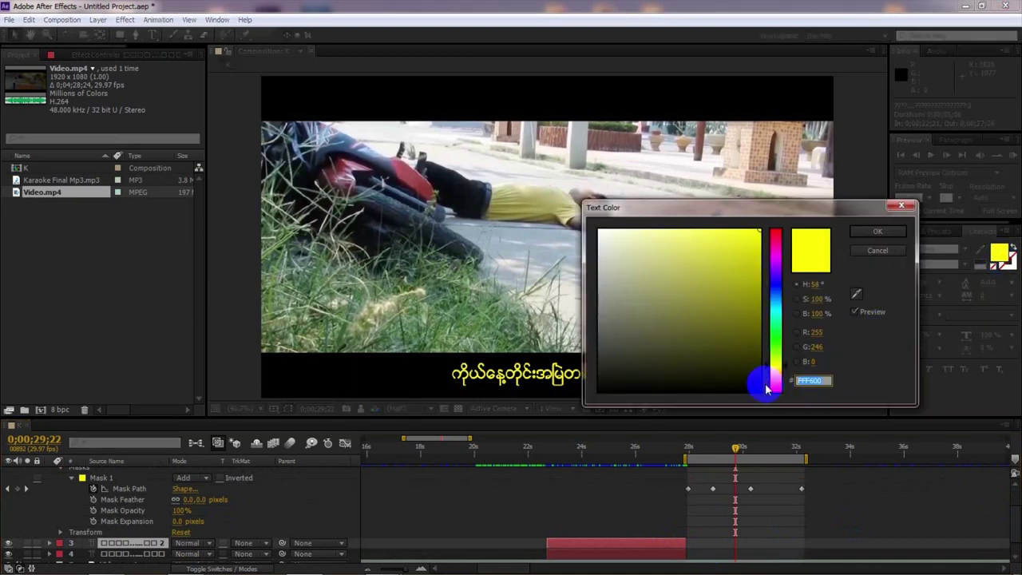
pyautogui.rightClick(812, 381)
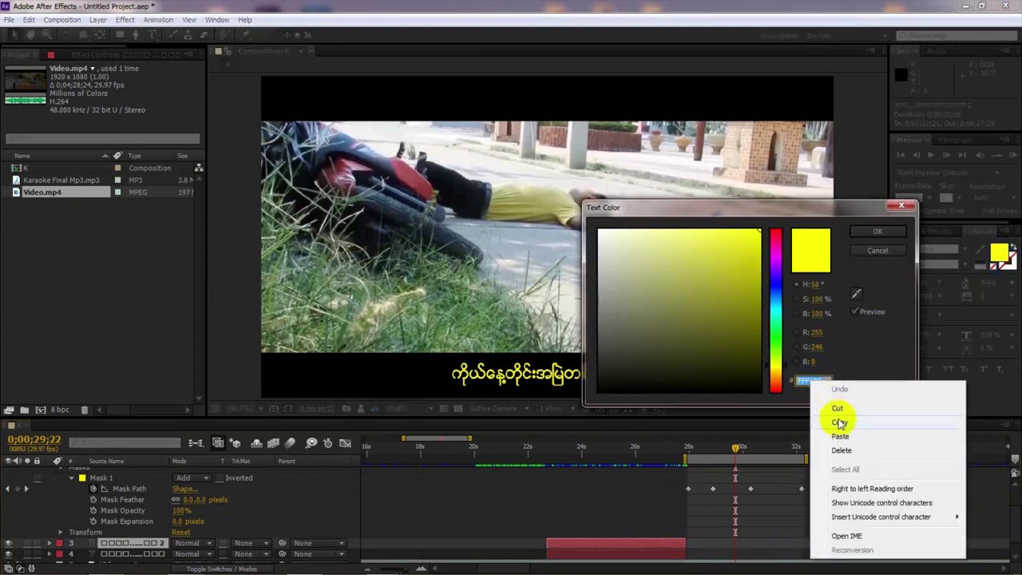
pyautogui.click(842, 422)
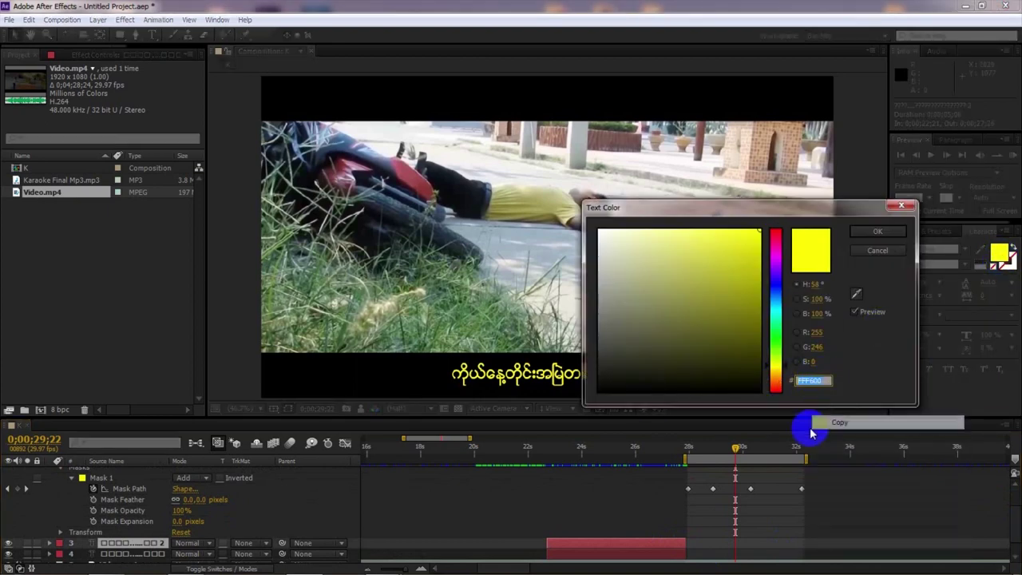
pyautogui.click(878, 232)
# - Set the text fill colour of the second line's yellow copy to the copied value FFF600
pyautogui.scroll(5, 1009, 503)
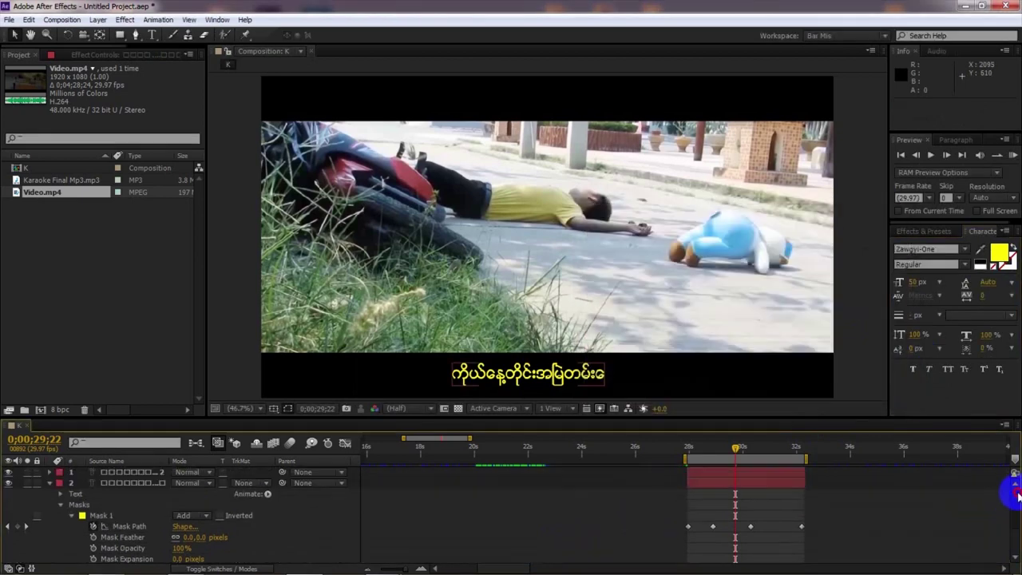
pyautogui.click(784, 475)
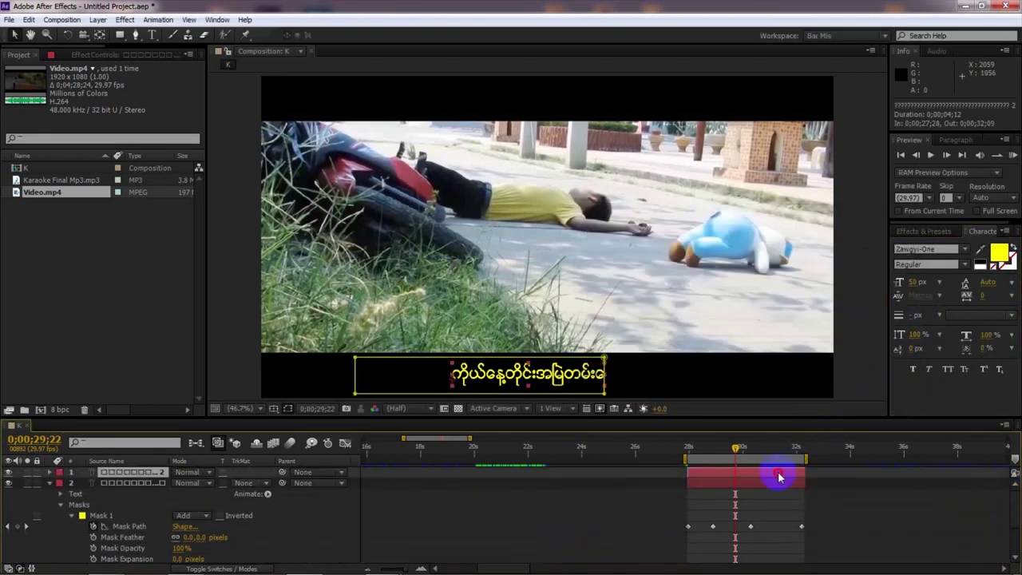
pyautogui.click(997, 250)
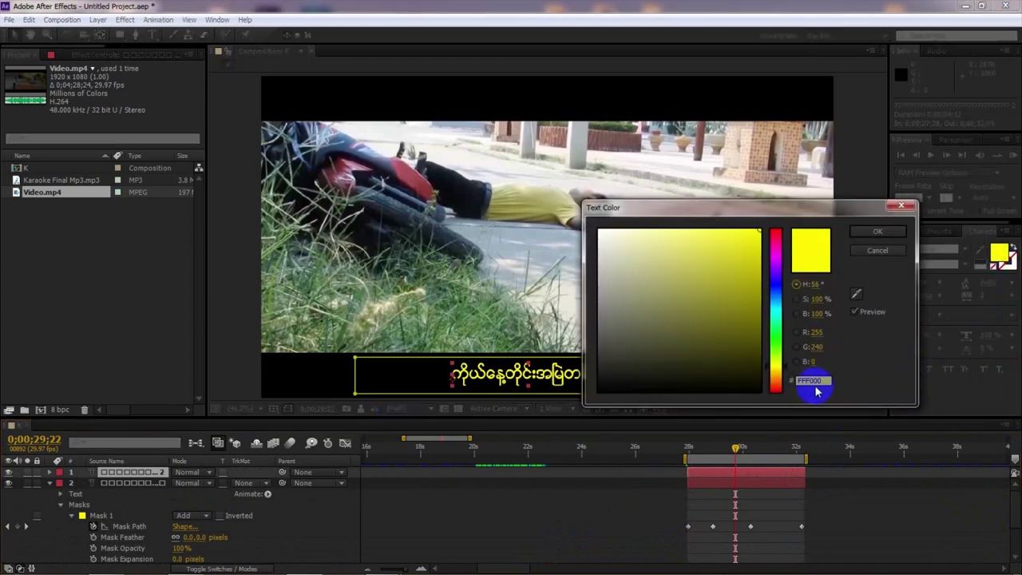
pyautogui.rightClick(817, 384)
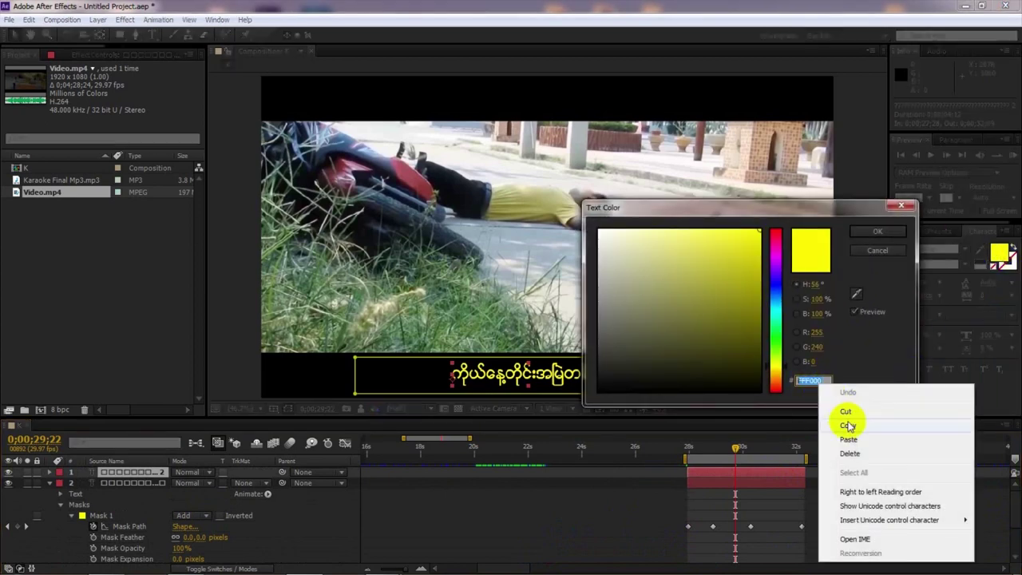
pyautogui.click(848, 441)
pyautogui.click(877, 232)
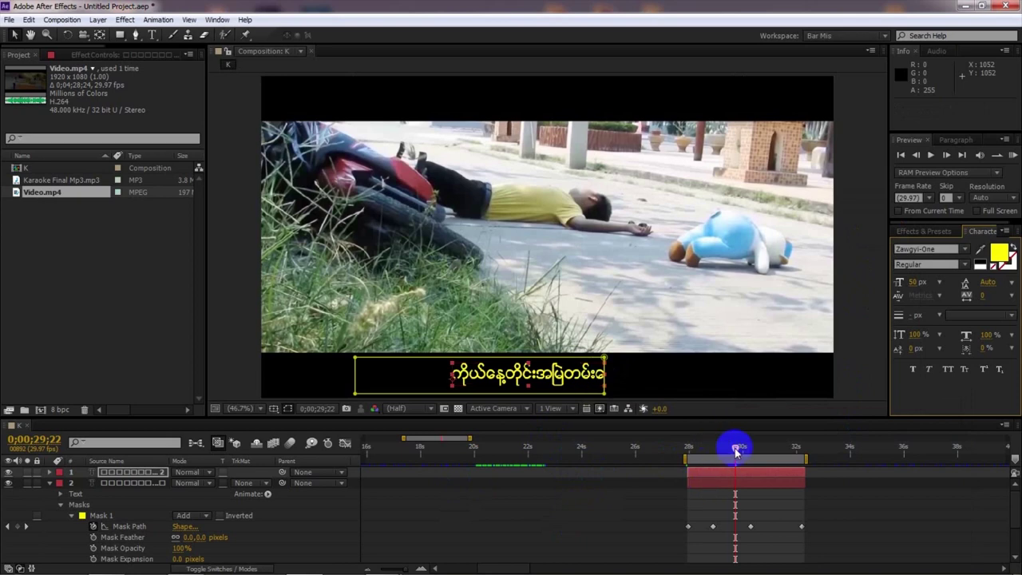
# - Scrub to the end of the second line and delete Mask 1 from its white lyric layer
pyautogui.moveTo(735, 451); pyautogui.dragTo(804, 461)
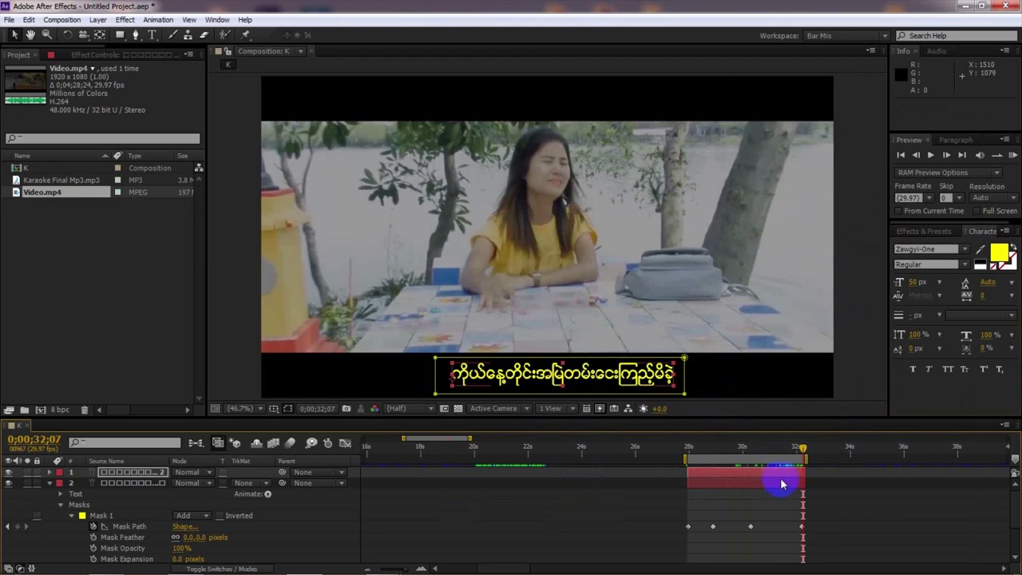
pyautogui.moveTo(802, 452); pyautogui.dragTo(803, 453)
pyautogui.moveTo(800, 452); pyautogui.dragTo(803, 452)
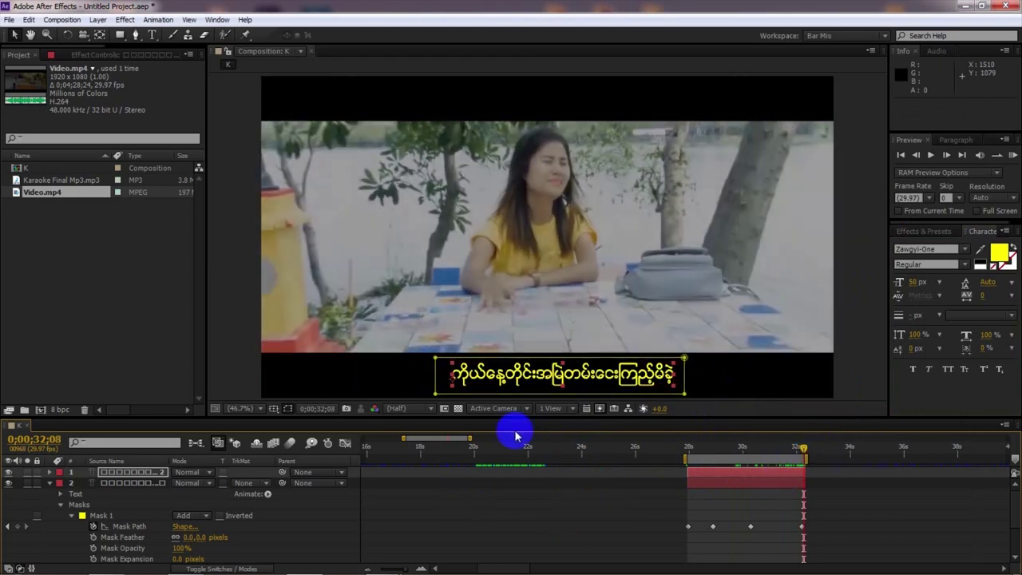
pyautogui.click(100, 519)
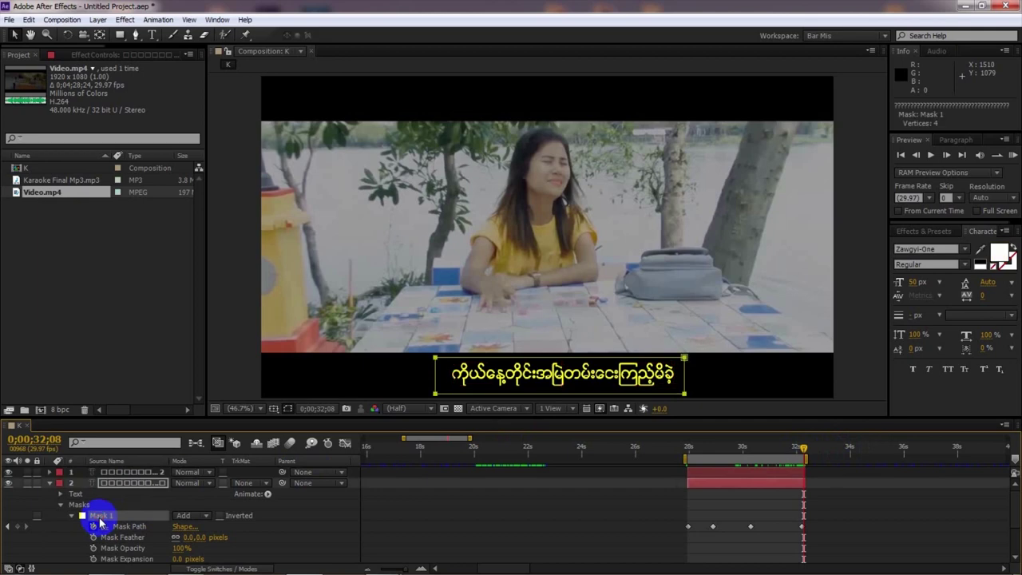
pyautogui.press('Delete')
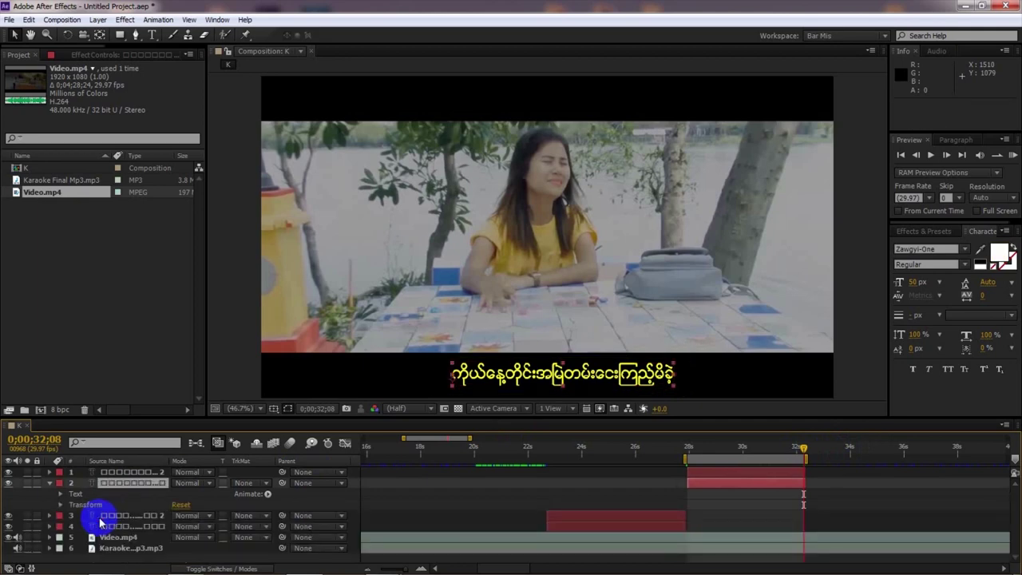
pyautogui.click(734, 474)
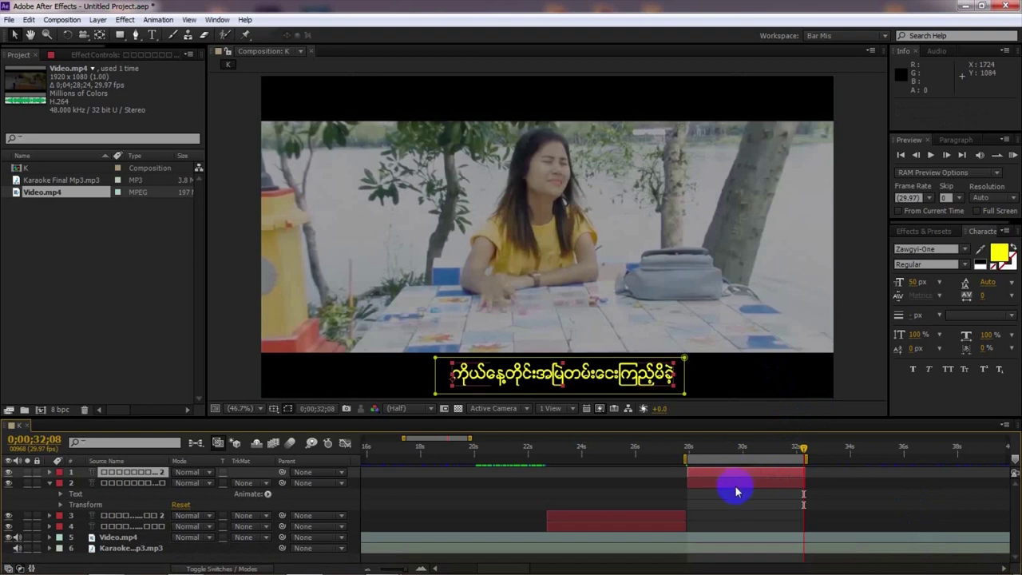
pyautogui.click(736, 487)
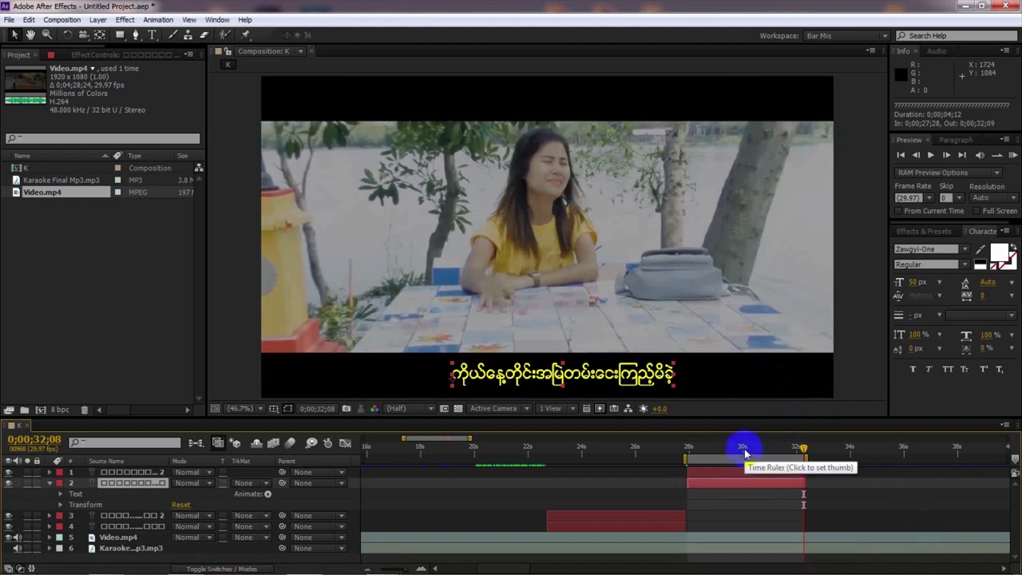
# - Preview the second line's wipe, then extend the work area back to 0;00;22;20 and preview both lyric lines together
pyautogui.click(744, 453)
pyautogui.click(1012, 155)
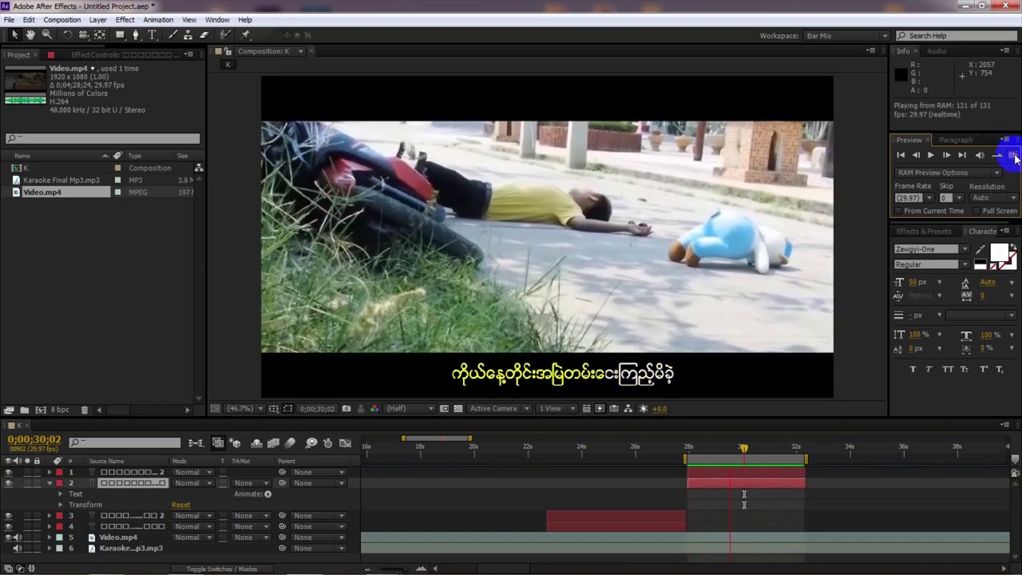
pyautogui.click(1015, 158)
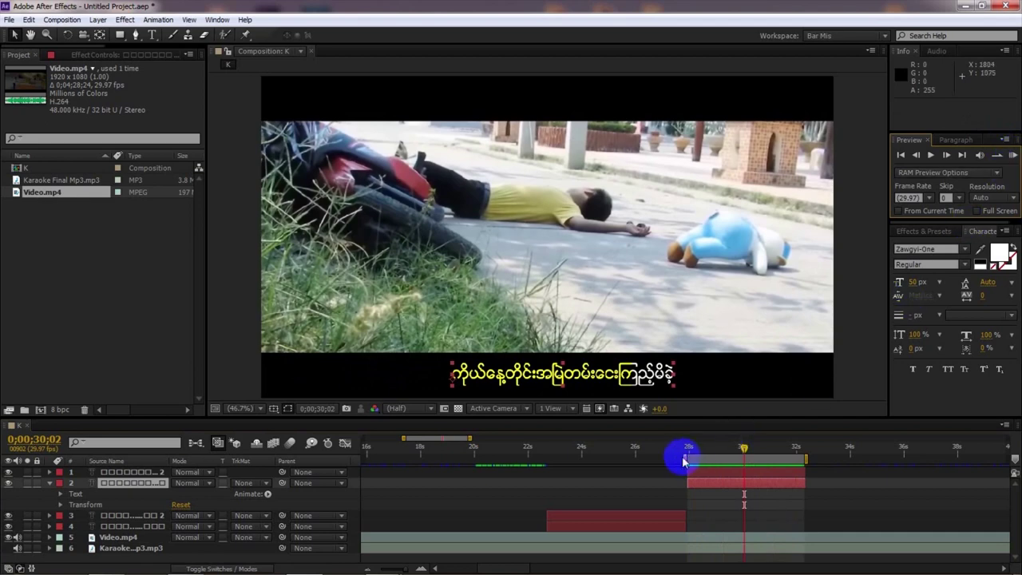
pyautogui.moveTo(685, 458); pyautogui.dragTo(544, 476)
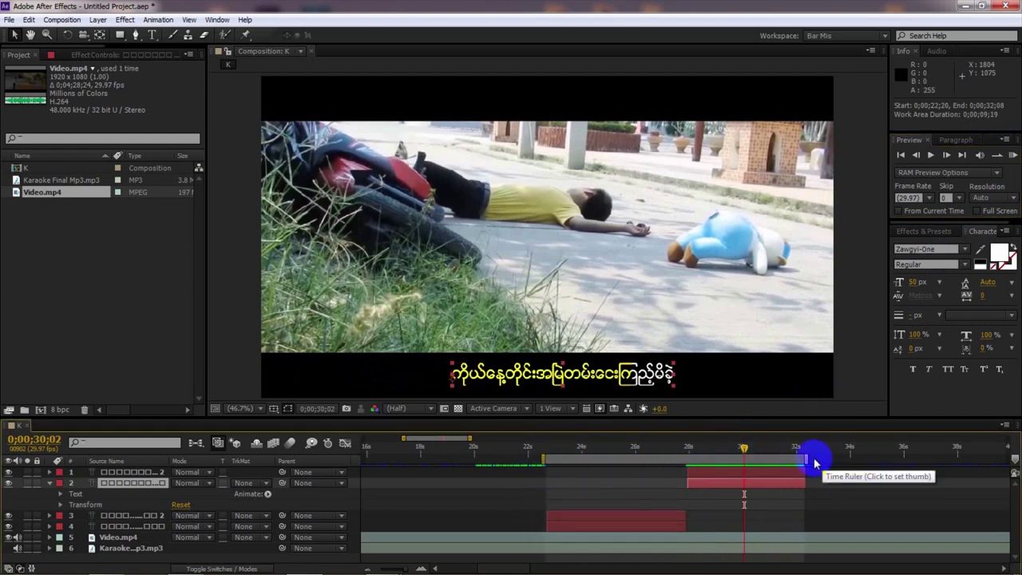
pyautogui.click(1012, 155)
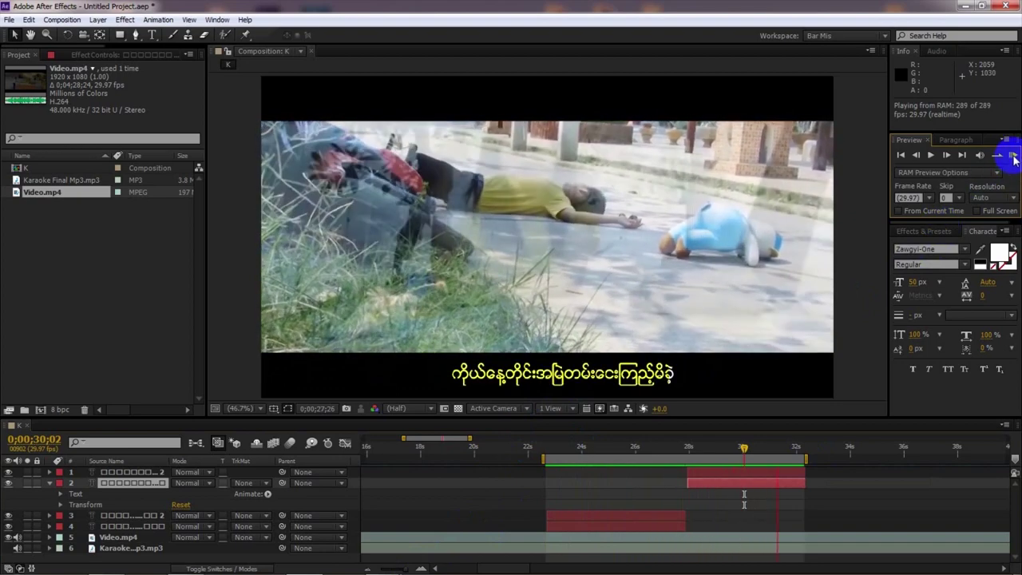
pyautogui.click(1012, 157)
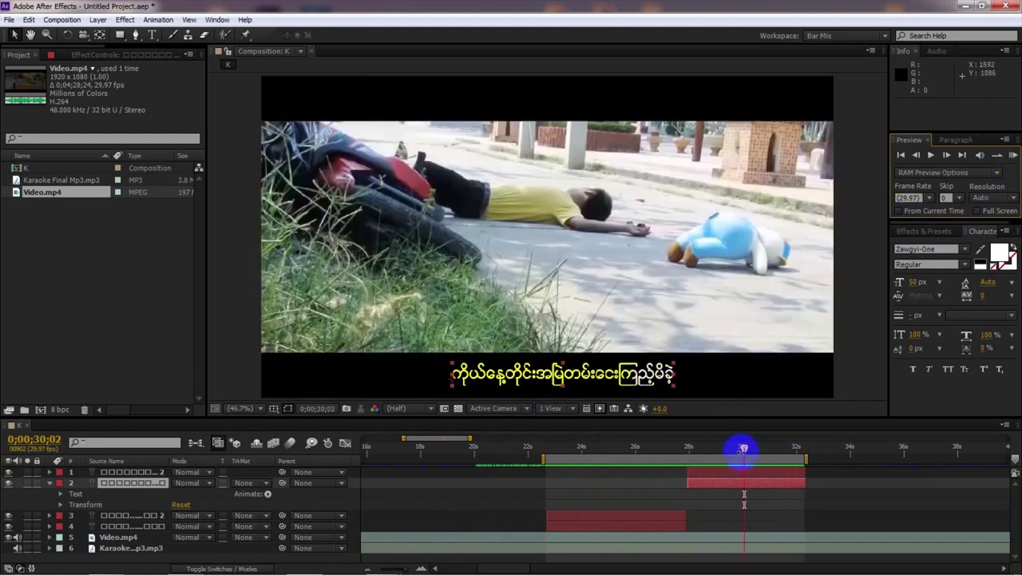
# - Set the work area from 0;00;32;10 to 0;00;37;13 for the third lyric line and preview that section
pyautogui.moveTo(806, 459); pyautogui.dragTo(949, 456)
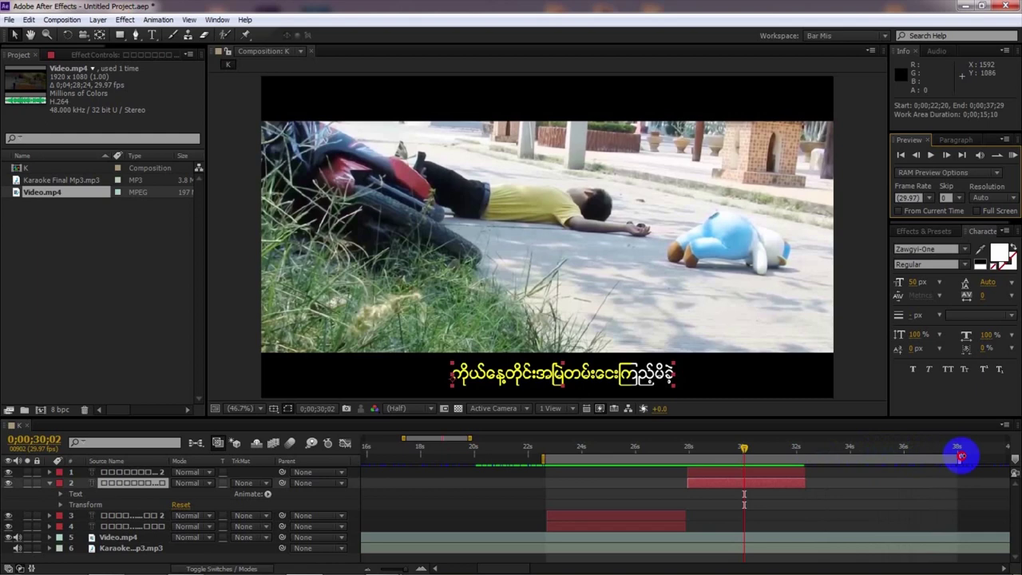
pyautogui.moveTo(541, 459); pyautogui.dragTo(804, 459)
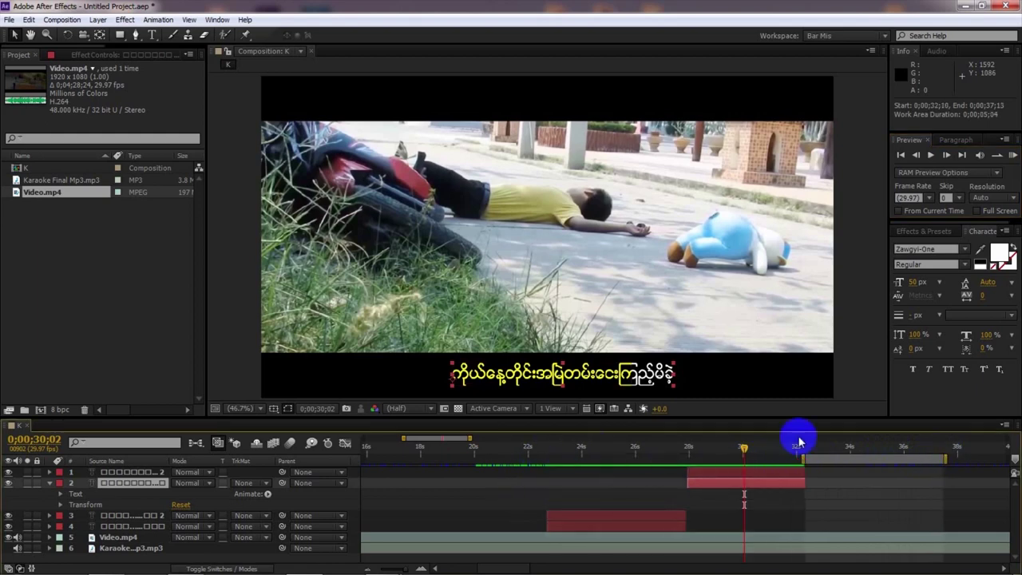
pyautogui.click(1012, 155)
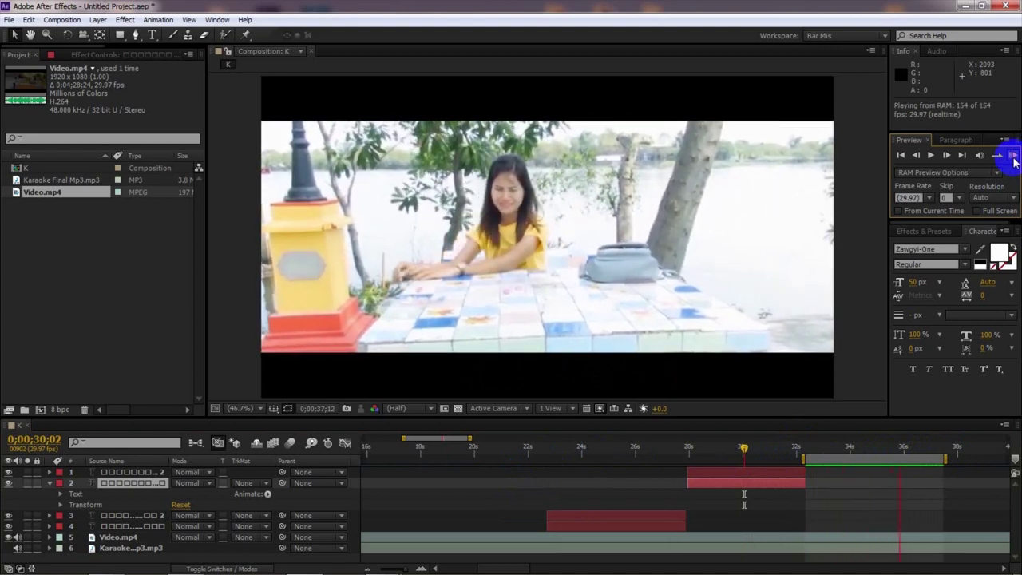
pyautogui.click(1013, 157)
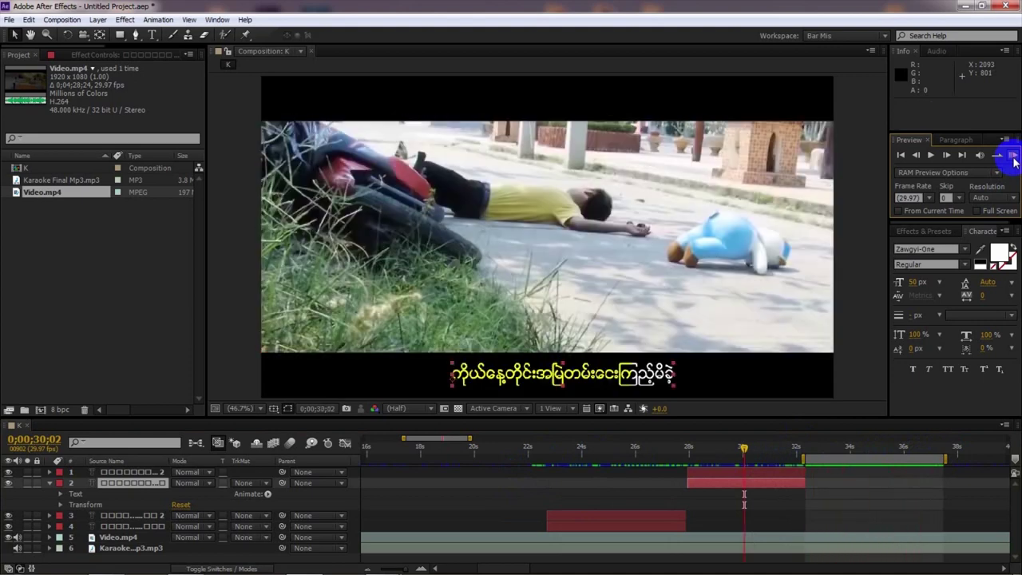
# - Duplicate the white second-line layer to the top of the stack and fit the copy from 0;00;32;11 to 0;00;37;15
pyautogui.click(942, 449)
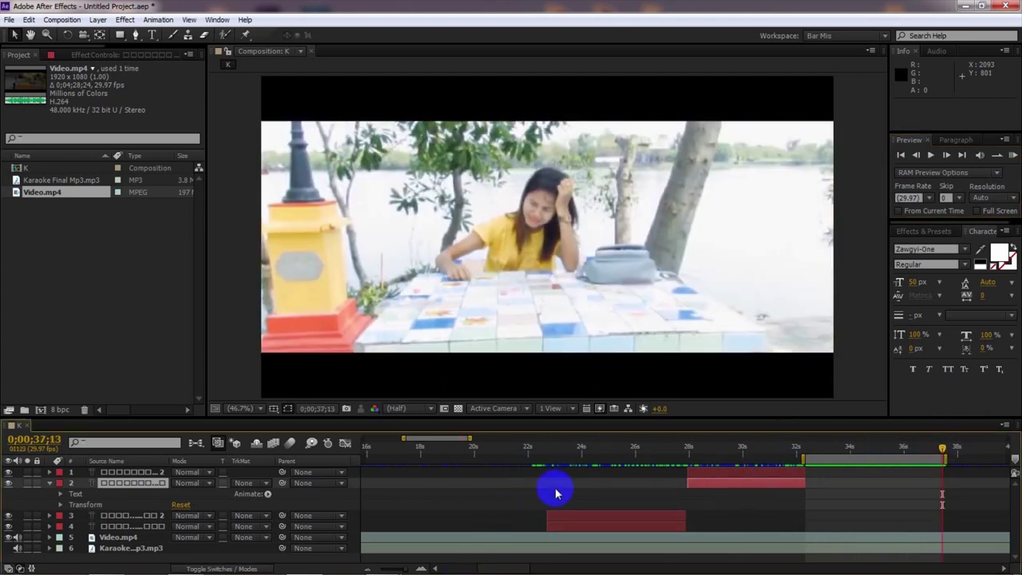
pyautogui.click(114, 489)
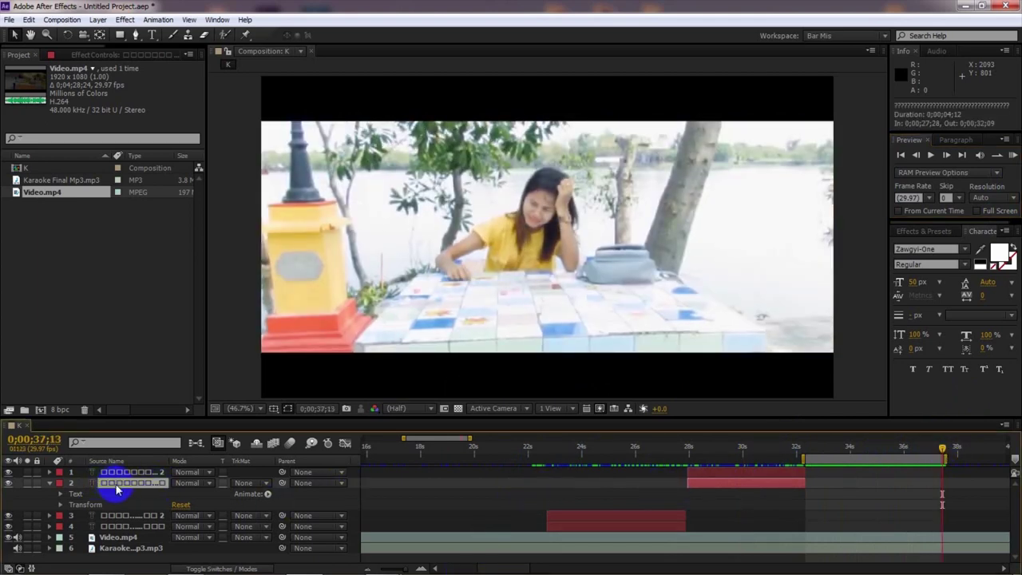
pyautogui.hotkey('ctrl', 'd')
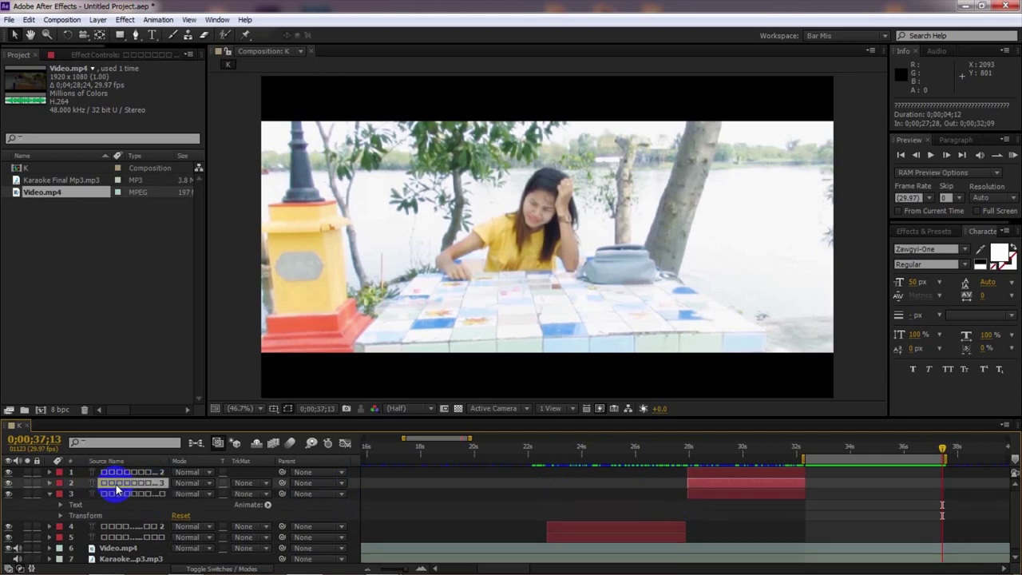
pyautogui.click(143, 473)
pyautogui.moveTo(144, 487); pyautogui.dragTo(144, 473)
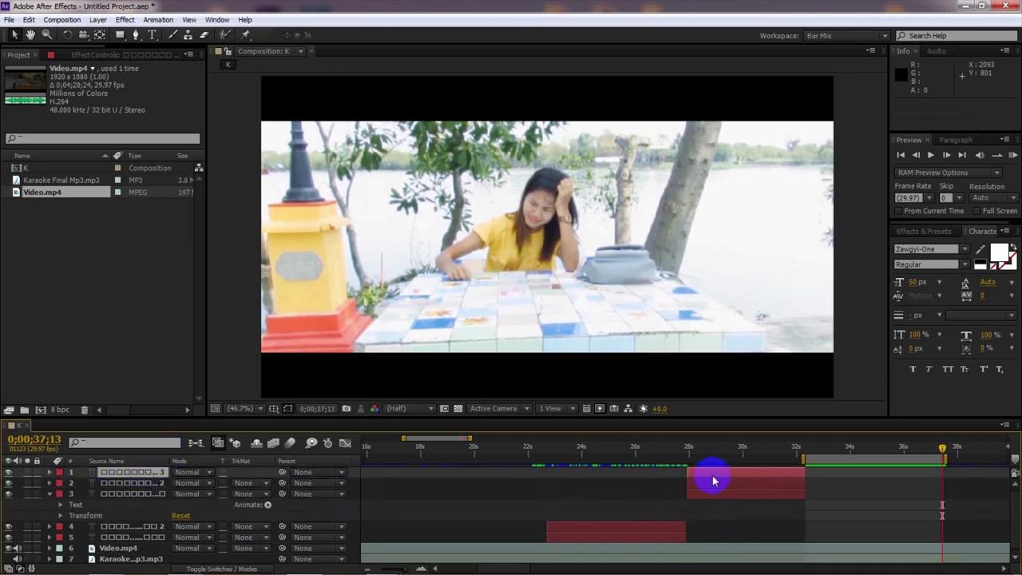
pyautogui.moveTo(714, 479); pyautogui.dragTo(820, 482)
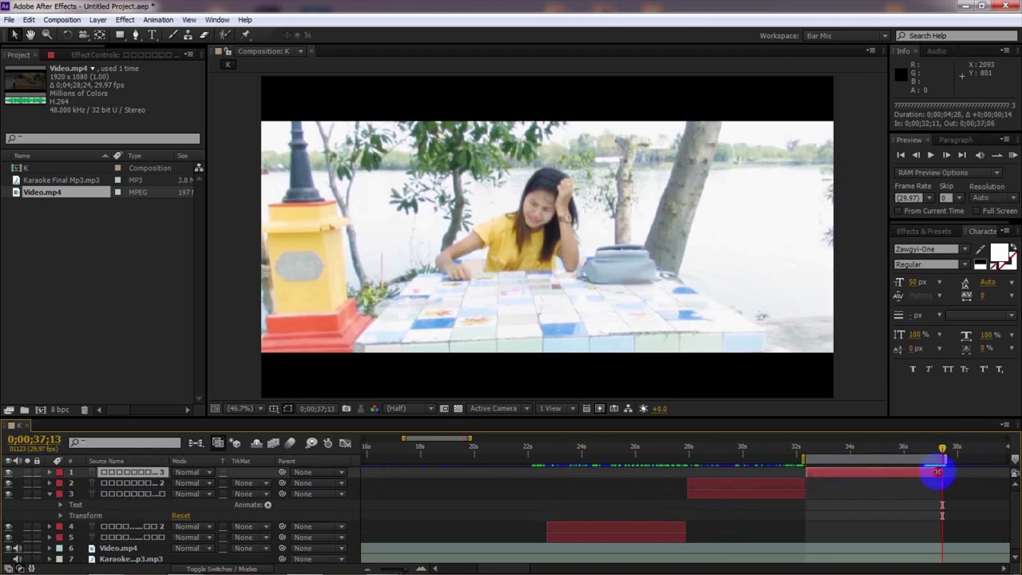
pyautogui.moveTo(937, 471); pyautogui.dragTo(945, 473)
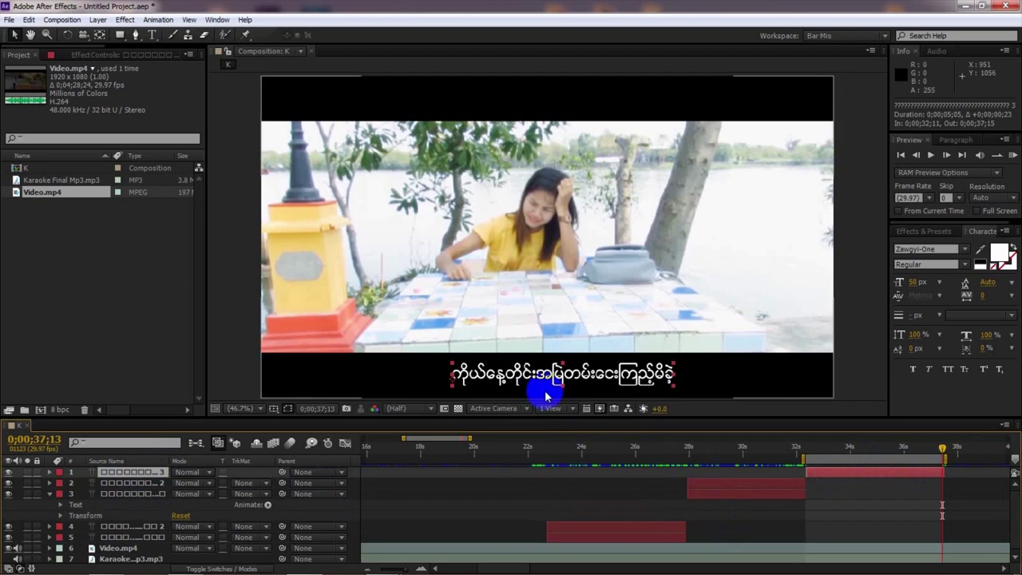
# - Switch to the Karaoke file in Notepad, copy the third lyric line and return to After Effects
pyautogui.moveTo(375, 569)
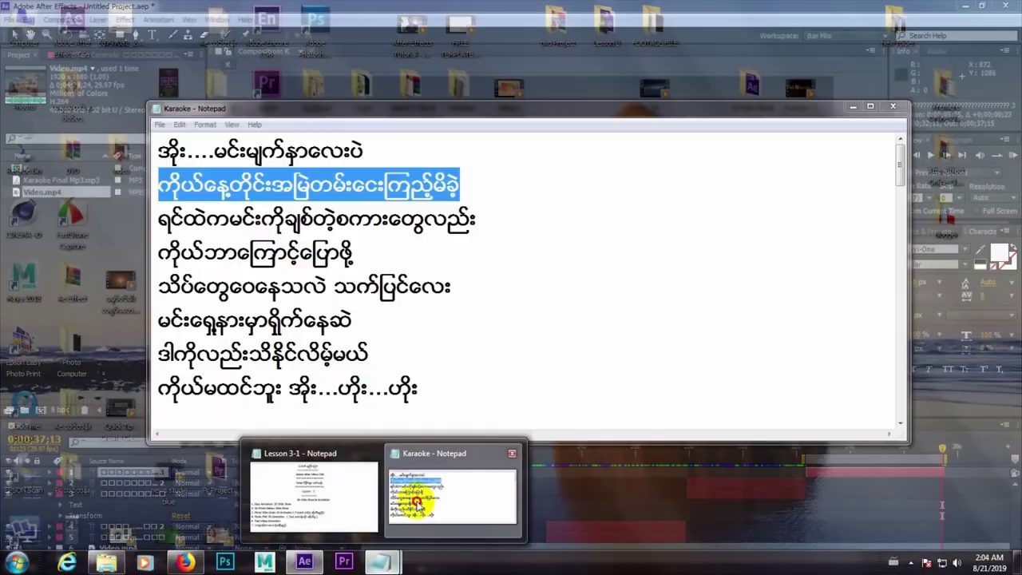
pyautogui.click(411, 496)
pyautogui.moveTo(480, 216); pyautogui.dragTo(160, 218)
pyautogui.hotkey('ctrl', 'c')
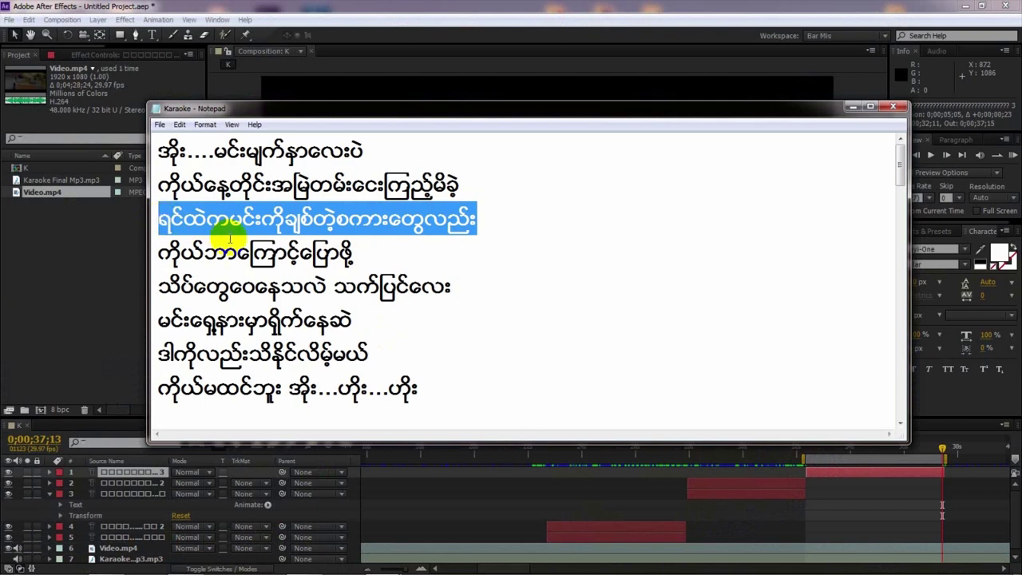
pyautogui.click(486, 506)
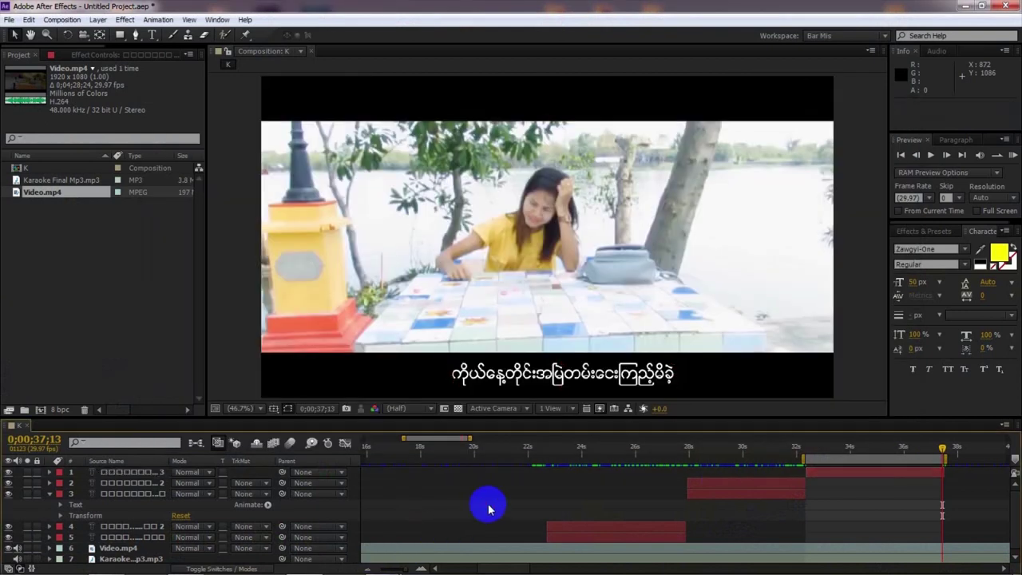
# - Replace the text of the topmost duplicated lyric layer with the copied third lyric line
pyautogui.click(840, 475)
pyautogui.click(152, 34)
pyautogui.click(659, 375)
pyautogui.moveTo(671, 374); pyautogui.dragTo(452, 368)
pyautogui.hotkey('ctrl', 'v')
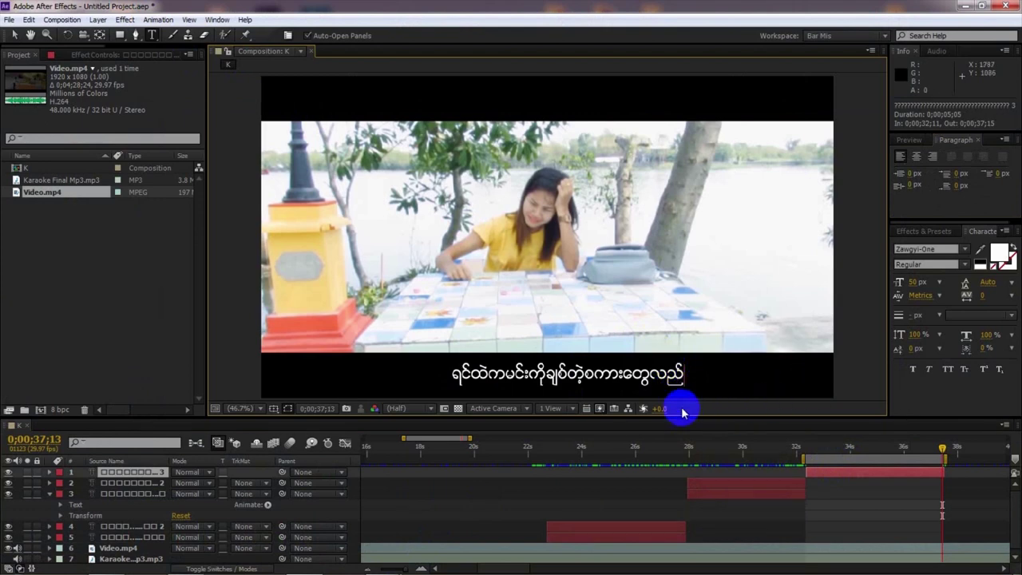
# - Draw a rectangular mask around the third lyric line and add a Mask Path keyframe at 0;00;37;13
pyautogui.moveTo(391, 568)
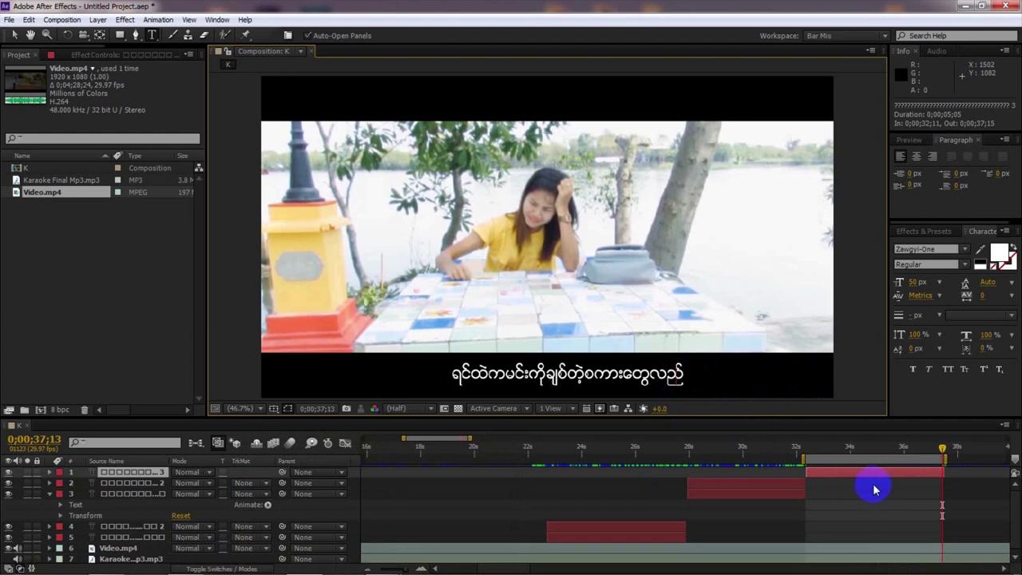
pyautogui.click(121, 36)
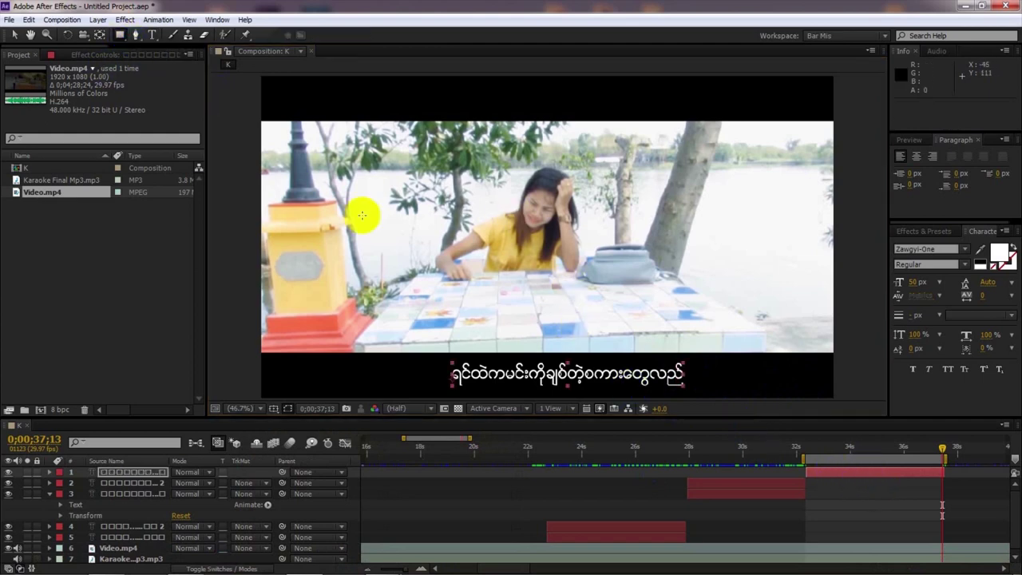
pyautogui.moveTo(435, 360); pyautogui.dragTo(701, 391)
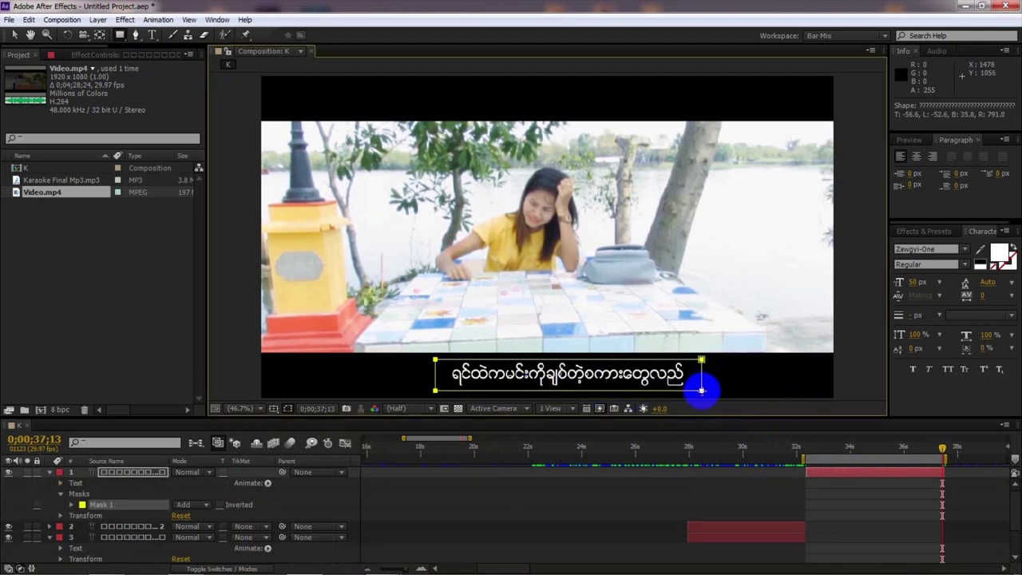
pyautogui.click(71, 505)
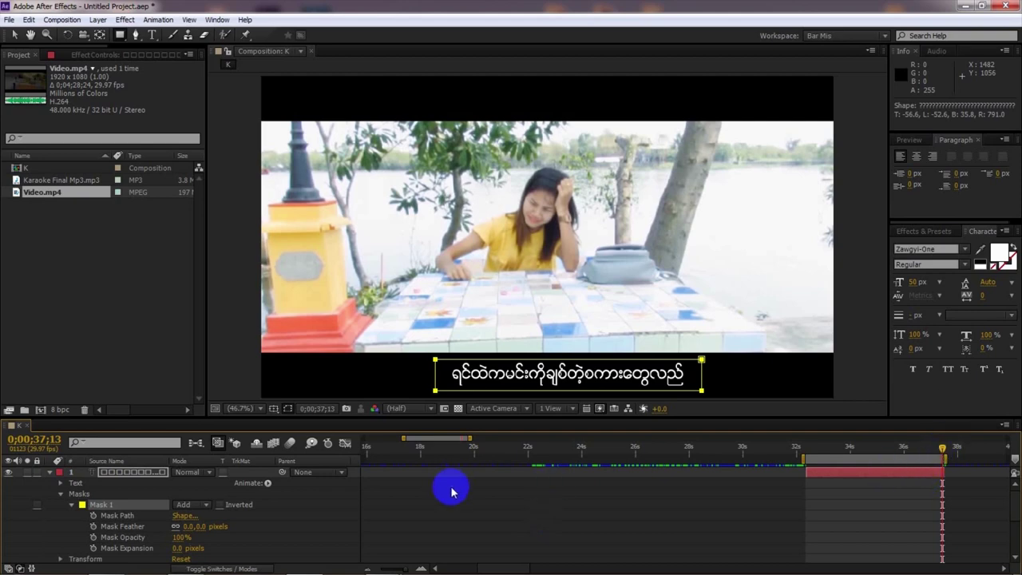
pyautogui.click(93, 516)
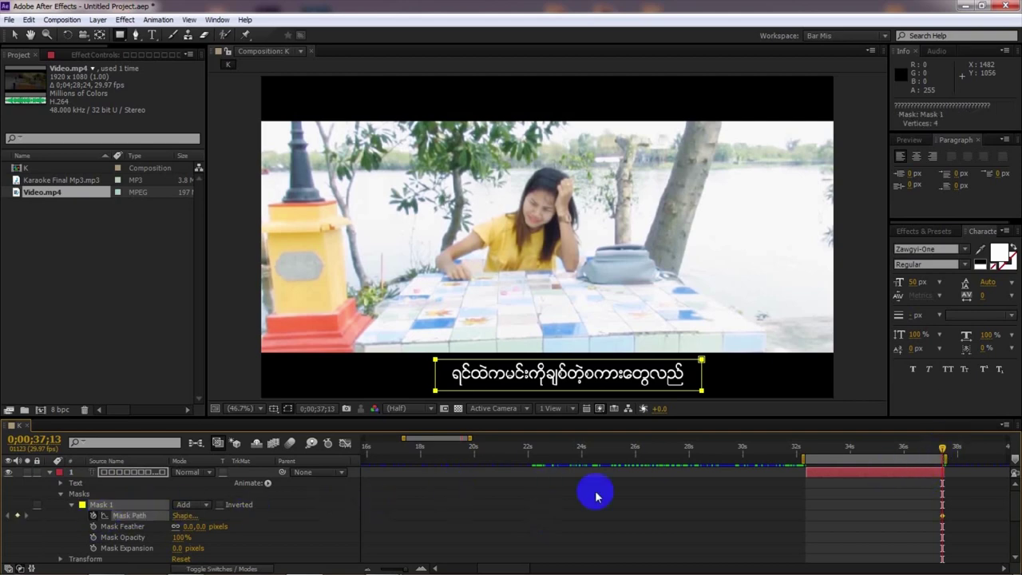
# - At 0;00;32;11, move the whole mask left until its right edge sits just before the third line's first character
pyautogui.click(807, 453)
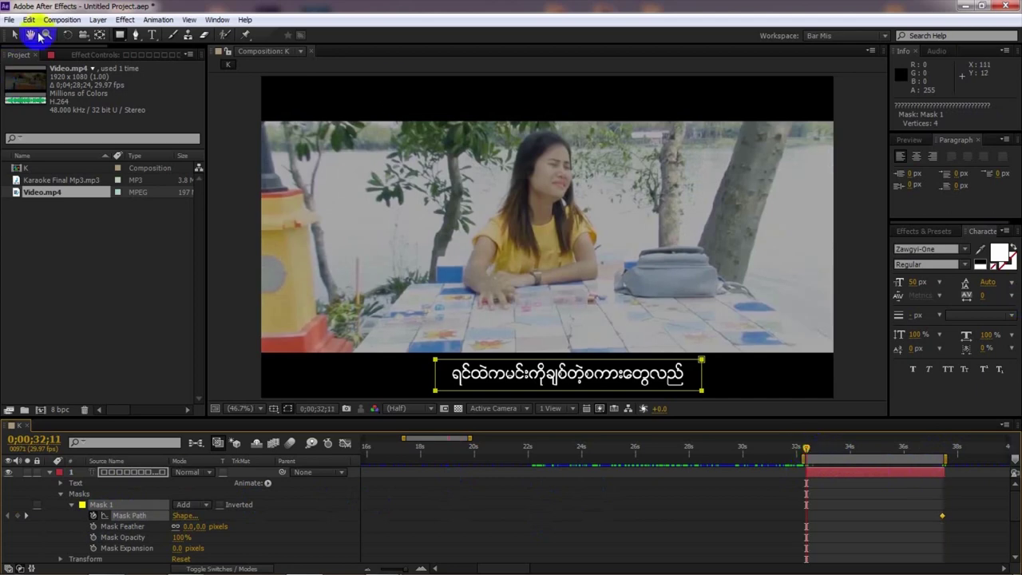
pyautogui.click(506, 264)
pyautogui.click(703, 380)
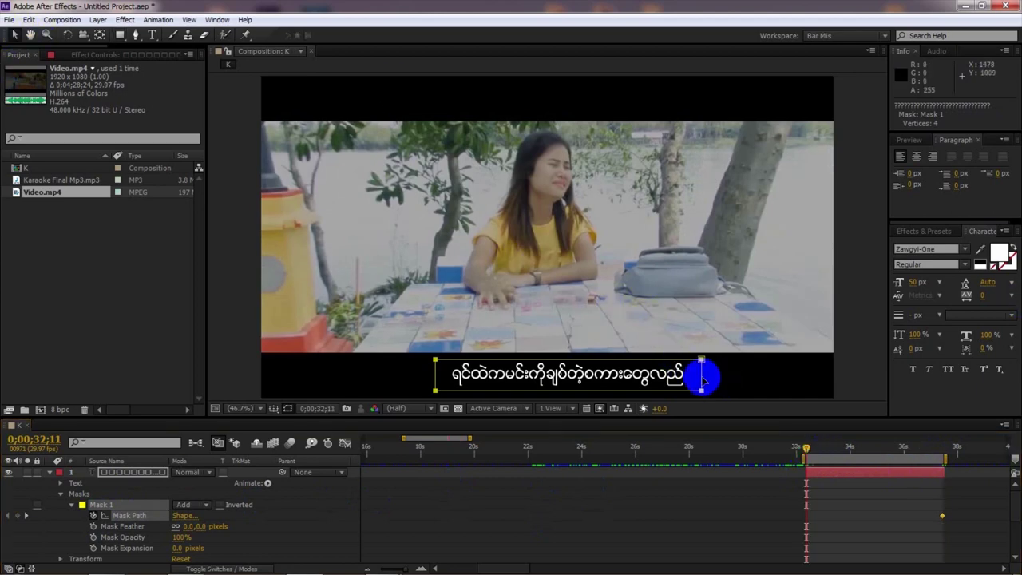
pyautogui.moveTo(703, 375); pyautogui.dragTo(440, 372)
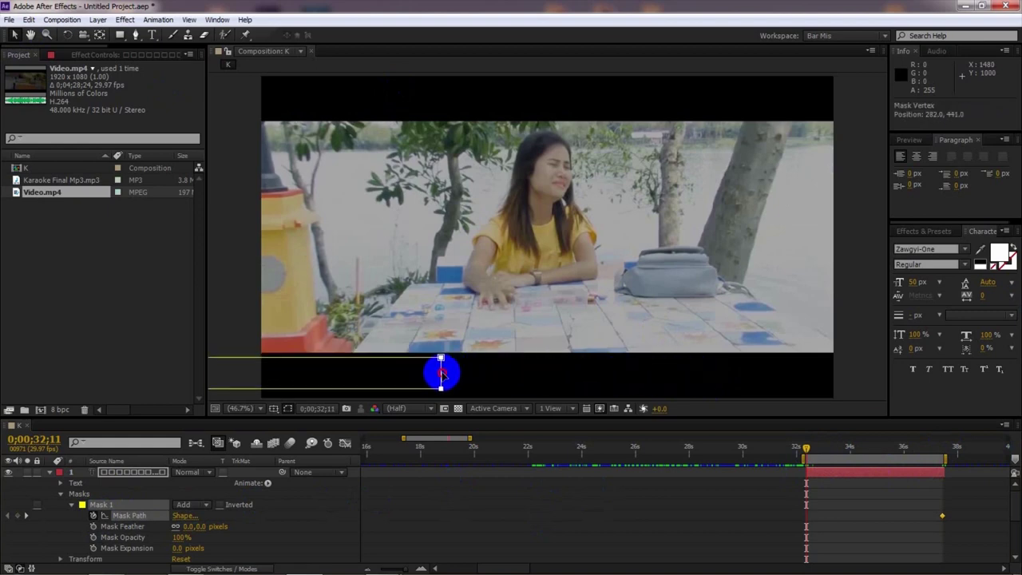
# - RAM preview the third line's mask wipe several times to check its timing against the song
pyautogui.click(912, 141)
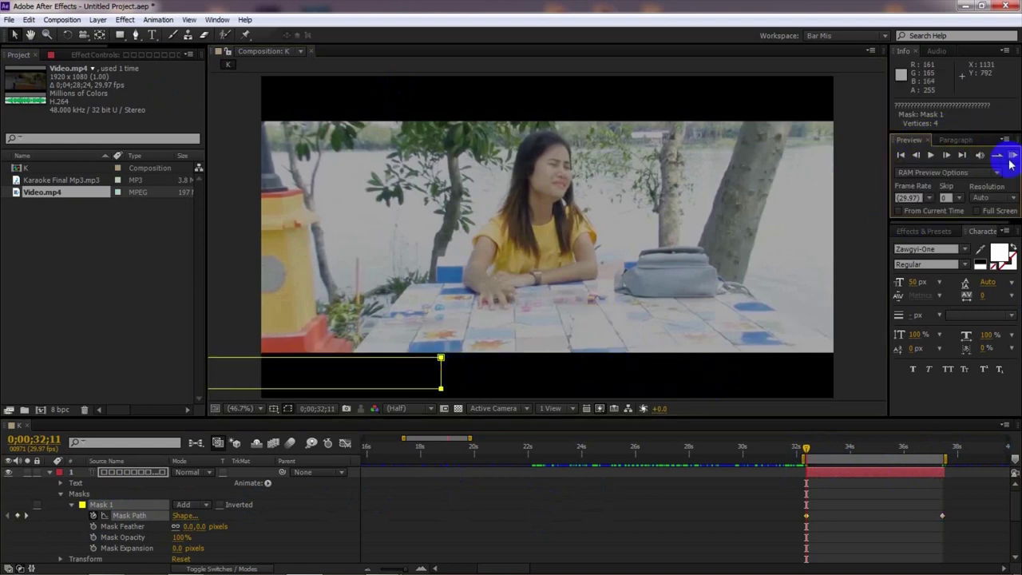
pyautogui.click(1011, 158)
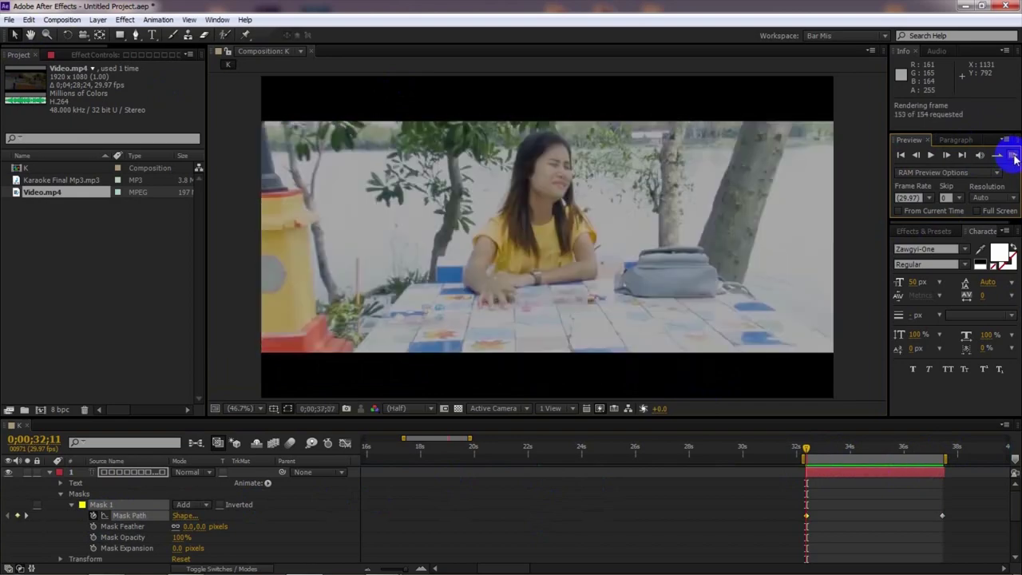
pyautogui.click(1014, 158)
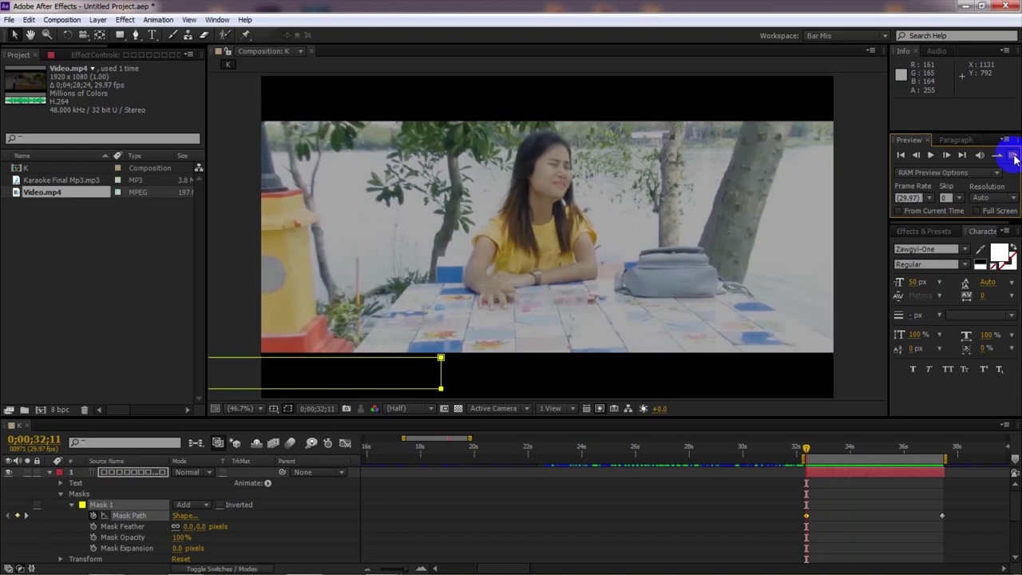
pyautogui.click(1013, 157)
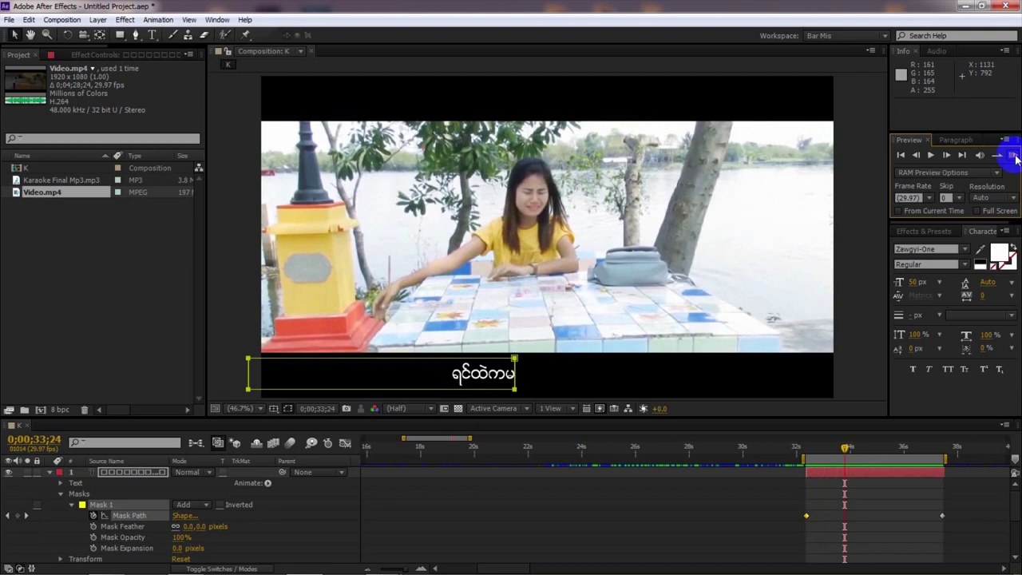
pyautogui.click(1014, 158)
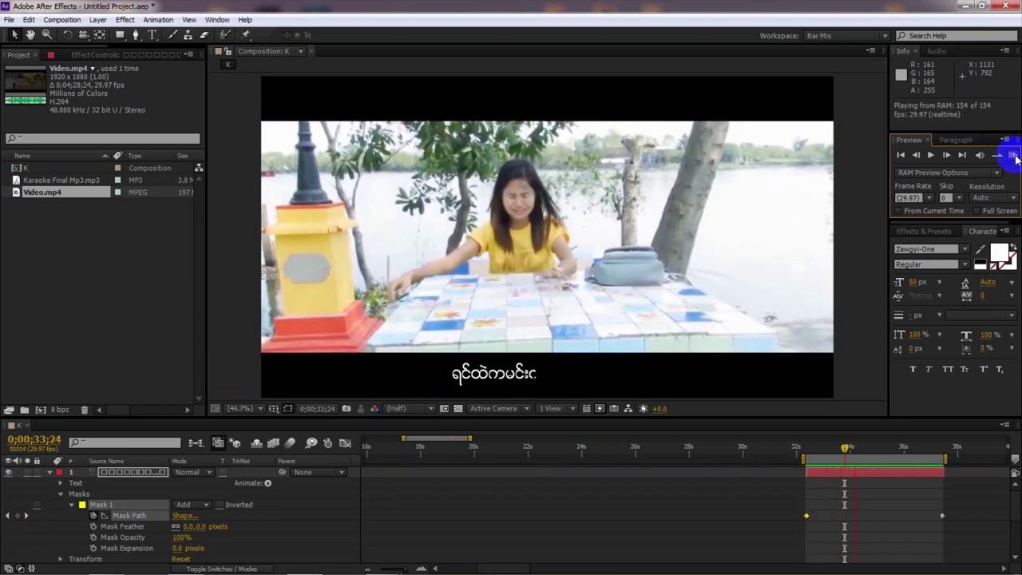
pyautogui.click(1014, 158)
pyautogui.click(1014, 159)
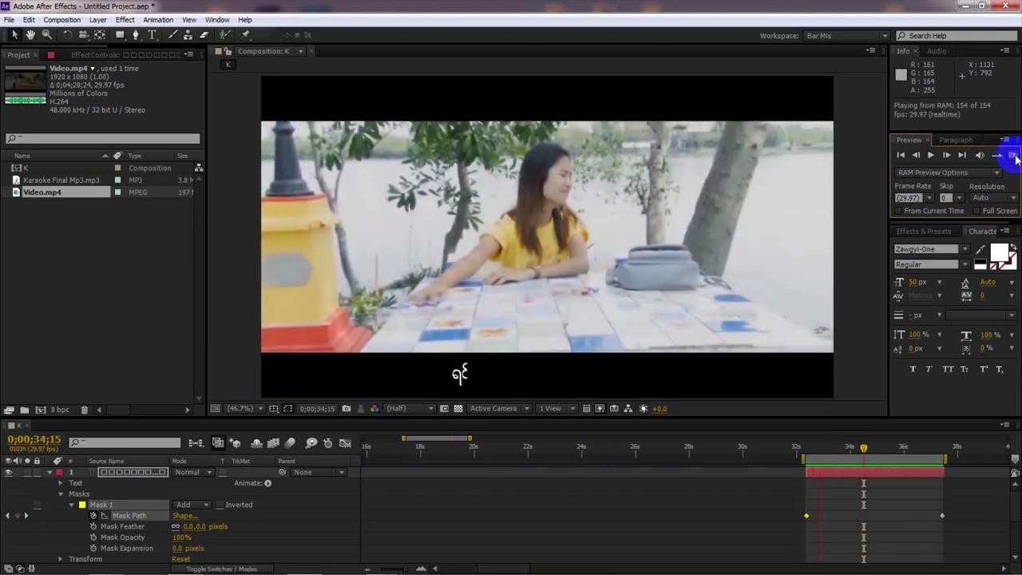
pyautogui.click(1014, 158)
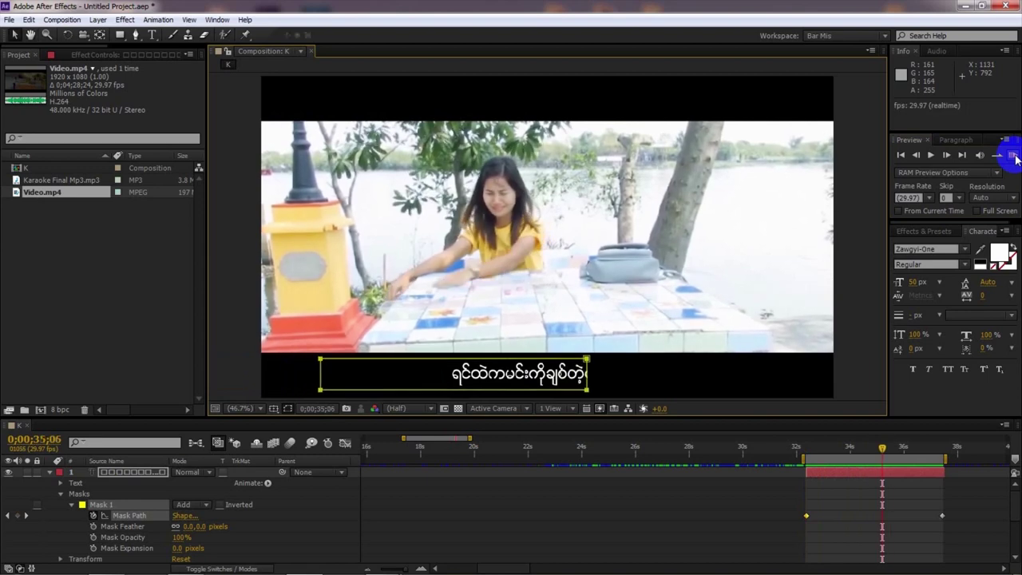
# - Try holding the wipe at the line's first character by moving the mask back left at 0;00;33;11, and preview
pyautogui.click(1014, 158)
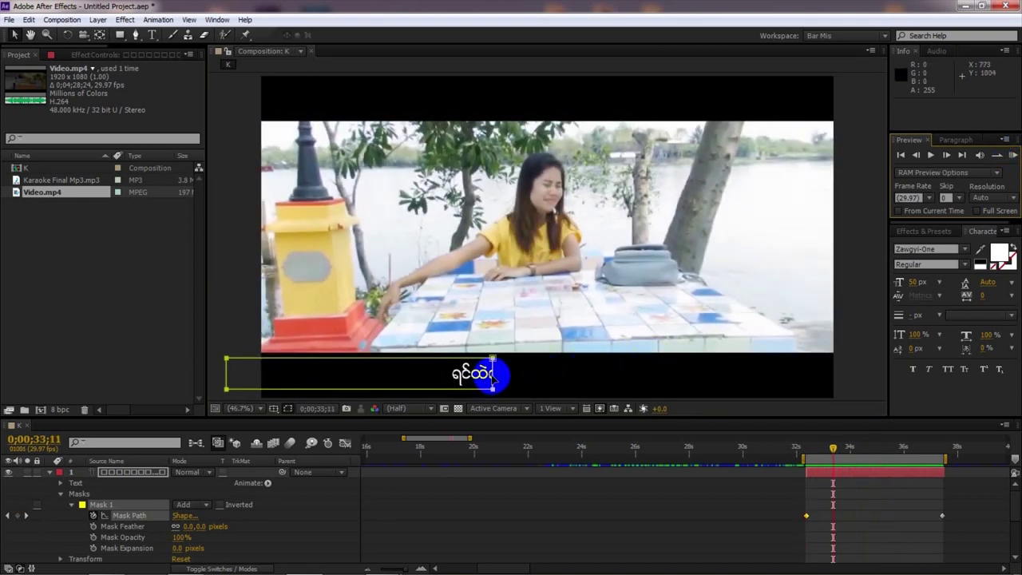
pyautogui.moveTo(493, 374); pyautogui.dragTo(454, 373)
pyautogui.click(1014, 158)
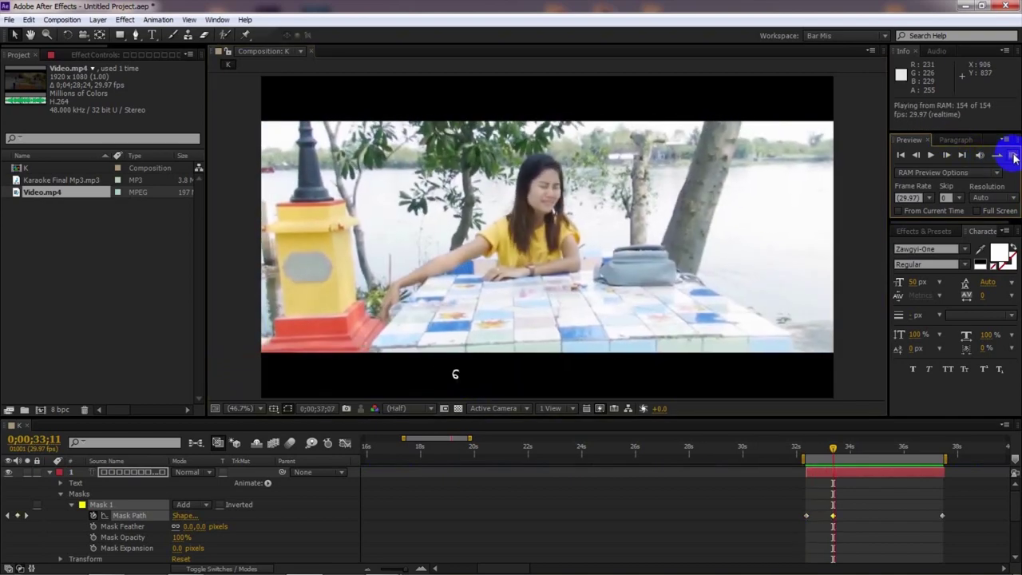
# - Stop the preview at 0;00;34;21, shift the mask slightly right to reveal more of the line, and preview again
pyautogui.click(1014, 158)
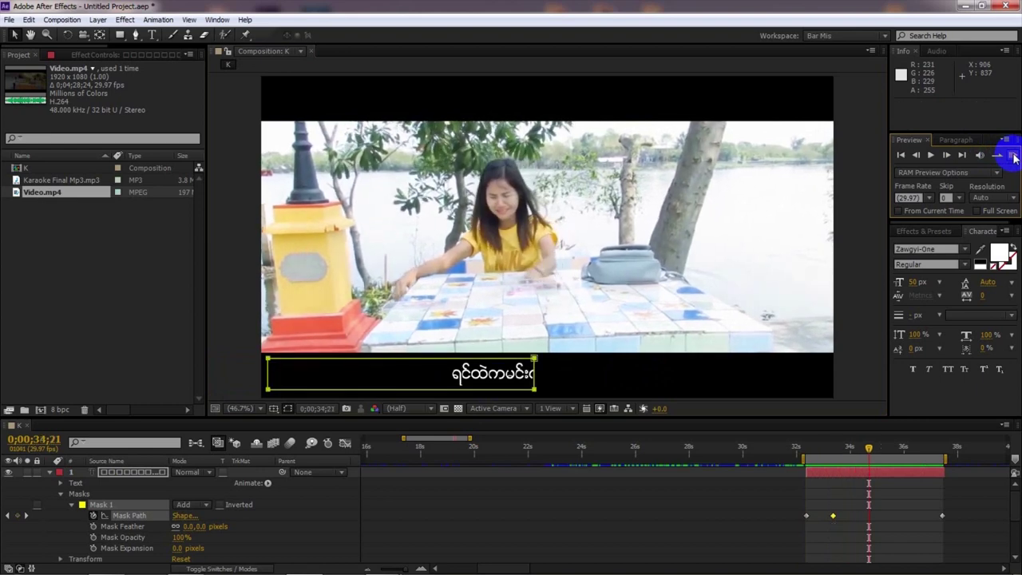
pyautogui.moveTo(533, 373); pyautogui.dragTo(547, 373)
pyautogui.click(1013, 156)
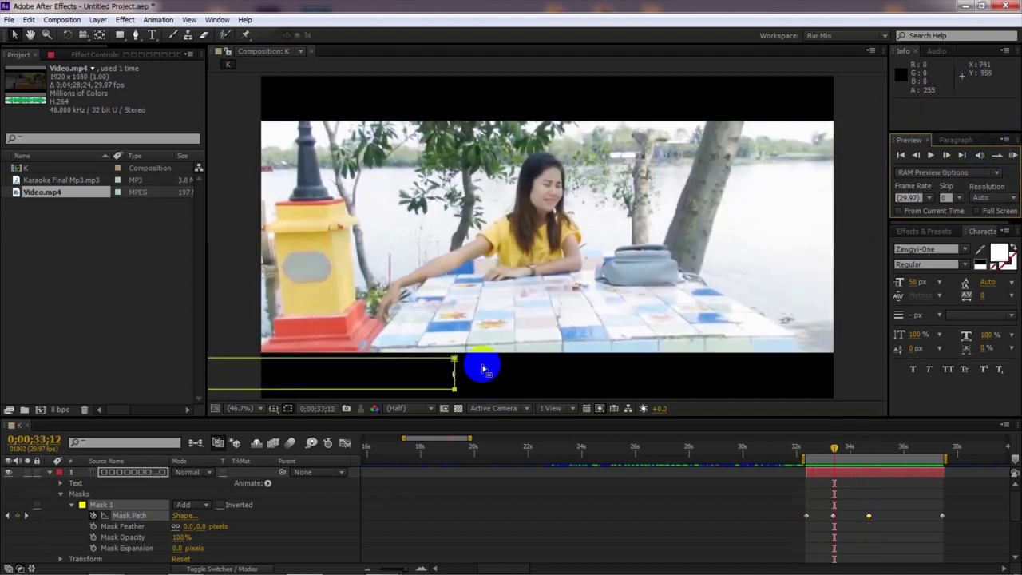
# - Delete the Mask Path keyframe at 0;00;33;11 and pull the mask's right edge back to the first character at 0;00;33;12
pyautogui.click(802, 510)
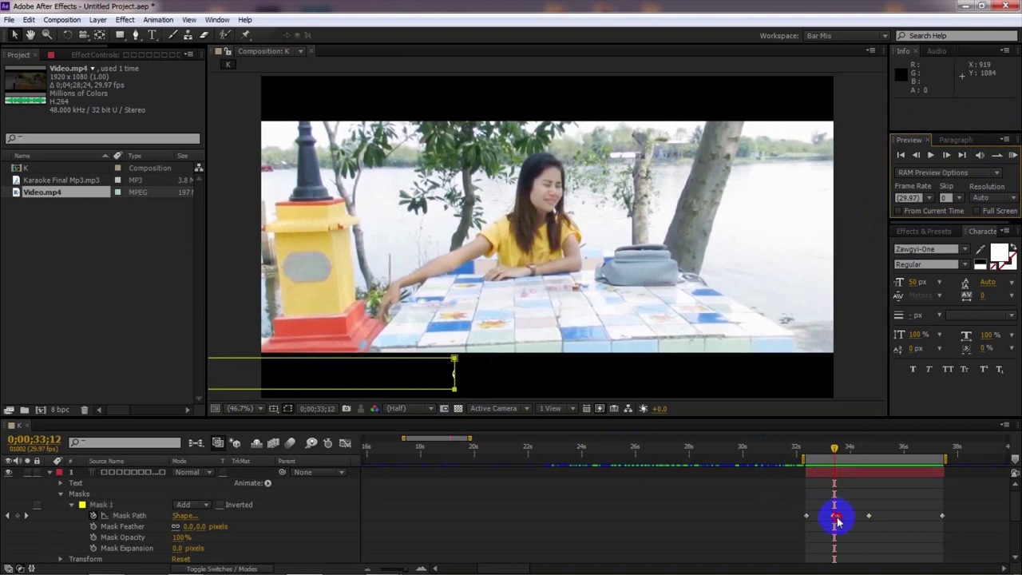
pyautogui.press('Delete')
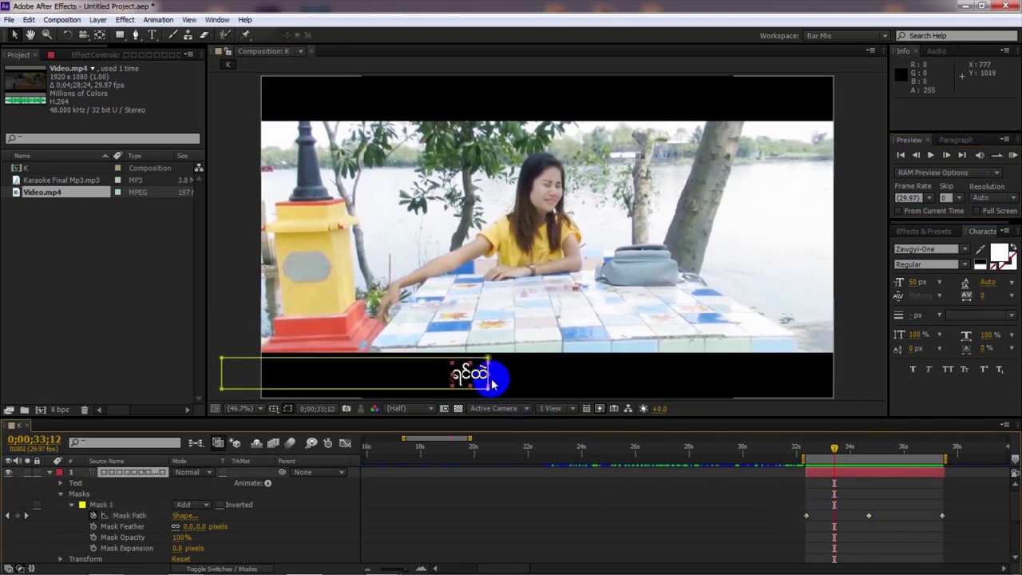
pyautogui.moveTo(489, 374); pyautogui.dragTo(477, 374)
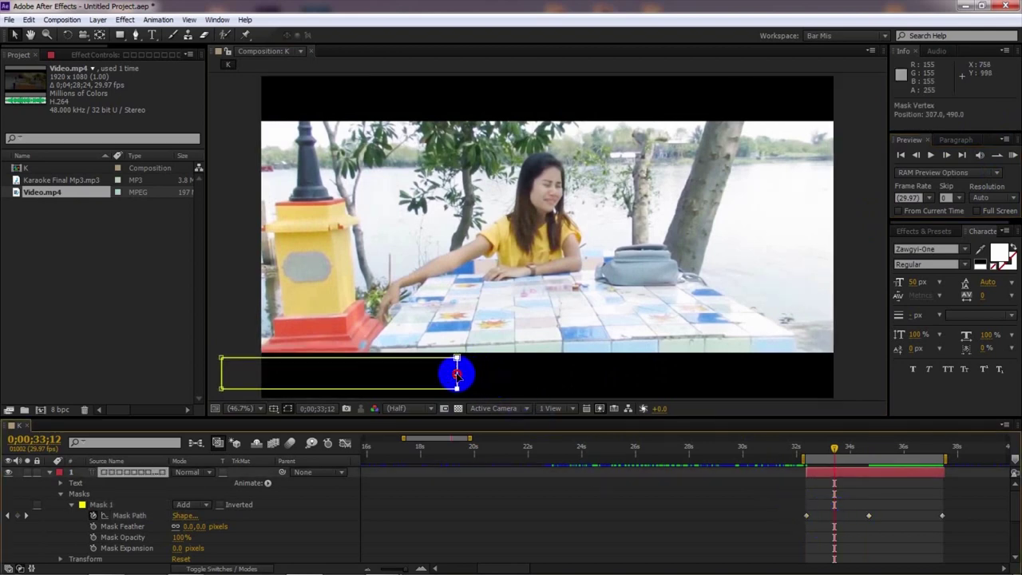
# - Preview the third line's wipe repeatedly from its start to check the opening syllables, stopping at 0;00;33;17
pyautogui.click(1013, 155)
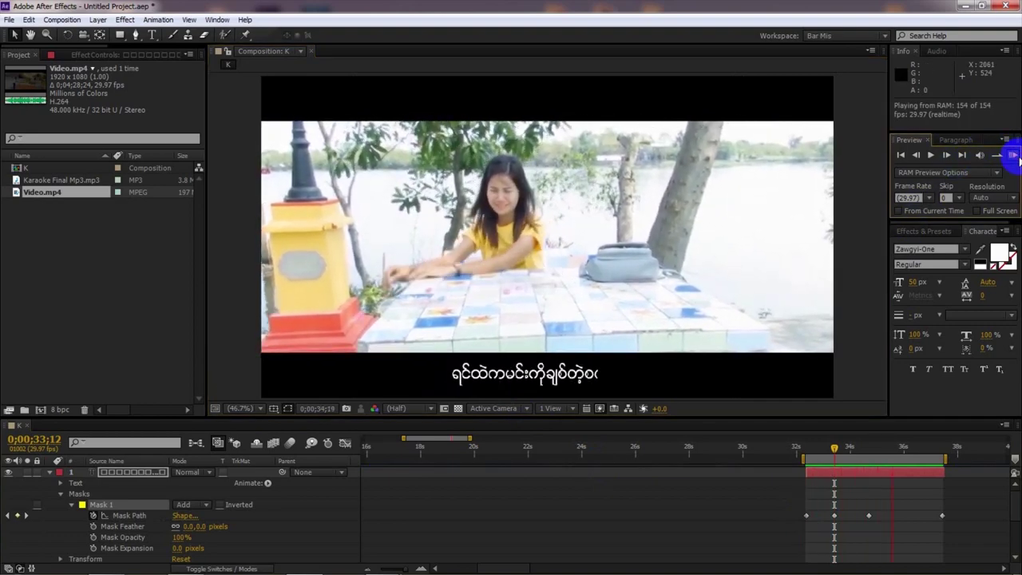
pyautogui.click(1012, 155)
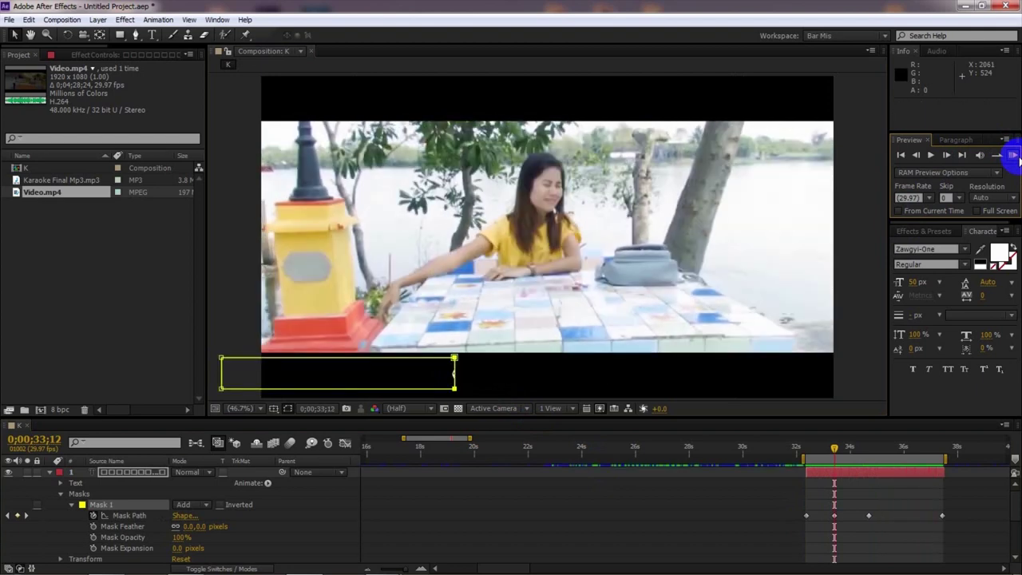
pyautogui.click(1012, 155)
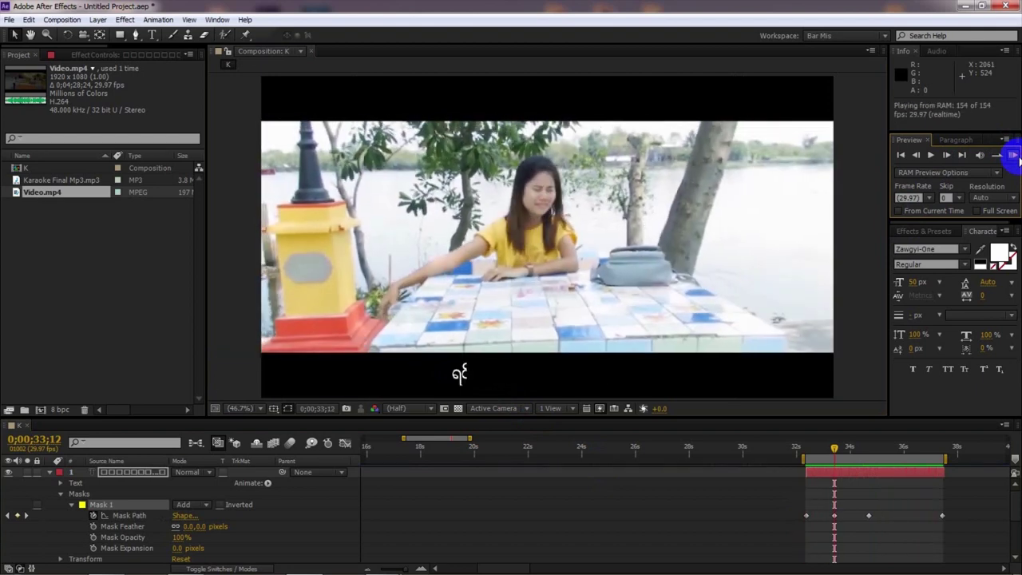
pyautogui.click(1012, 155)
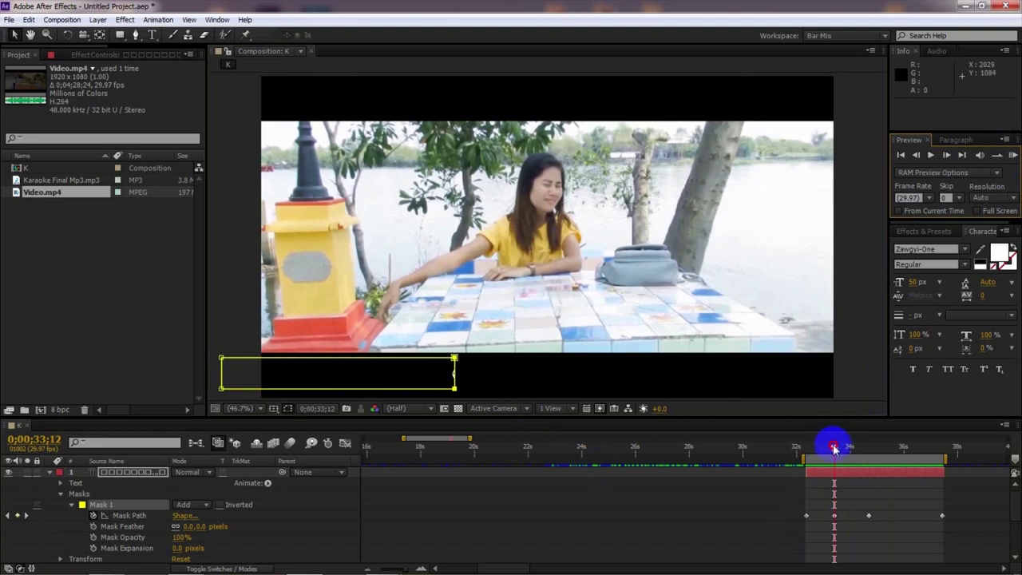
pyautogui.moveTo(834, 448); pyautogui.dragTo(817, 449)
pyautogui.click(1012, 155)
pyautogui.click(1013, 155)
pyautogui.click(1012, 155)
pyautogui.click(1012, 155)
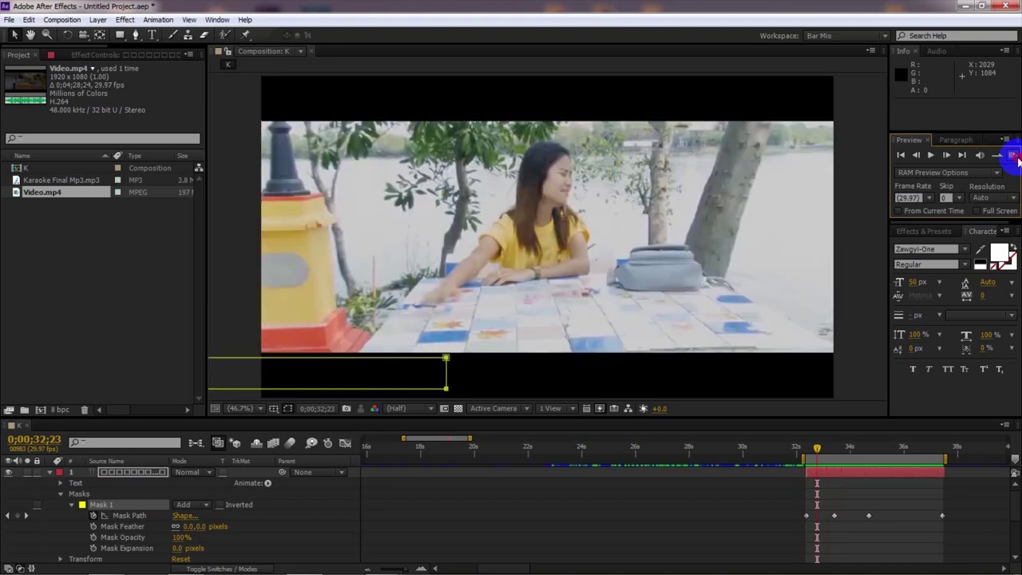
pyautogui.click(1012, 155)
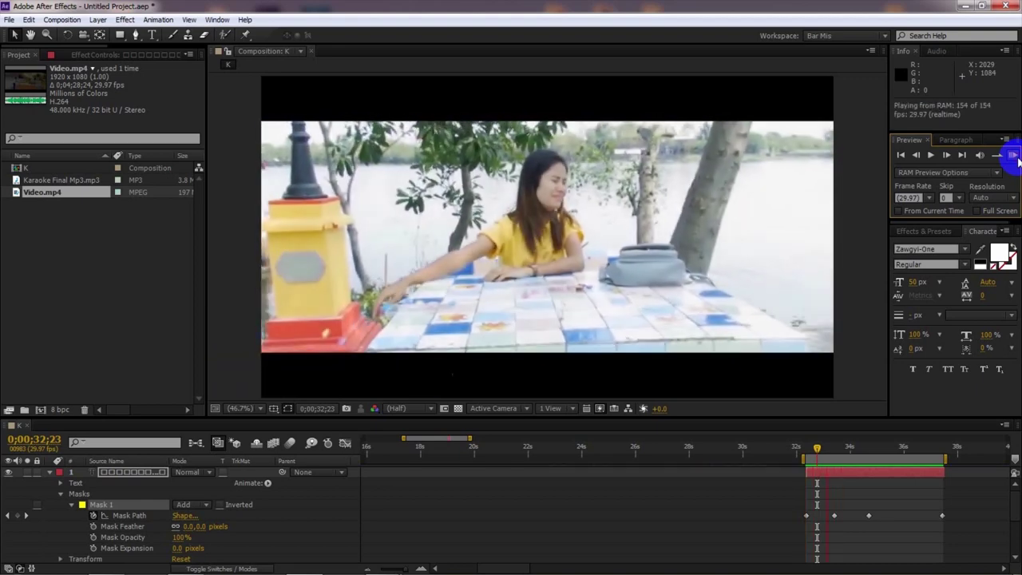
pyautogui.click(1012, 155)
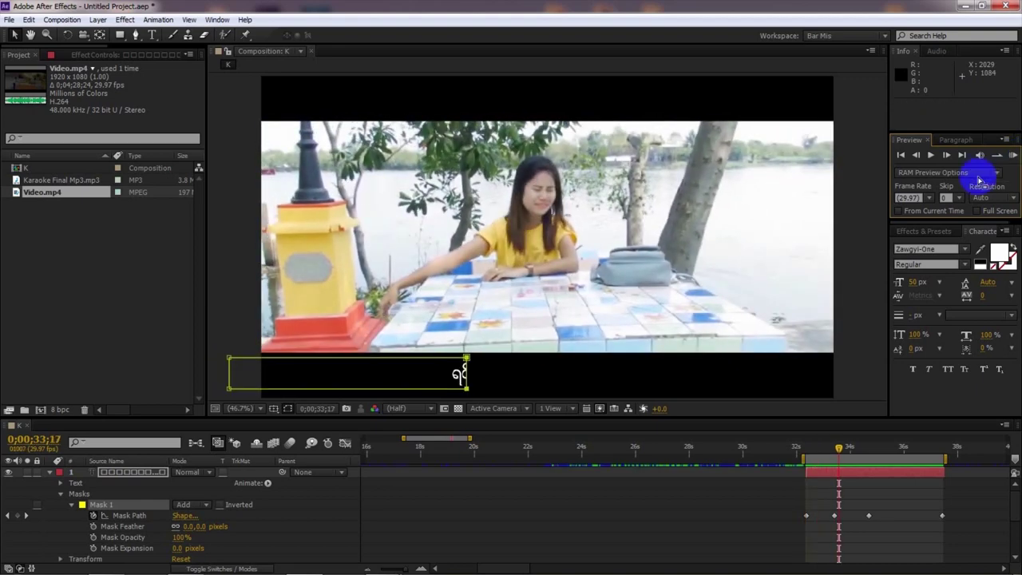
# - Extend the mask's right edge over the opening syllables at 0;00;33;17 and remove the Mask Path keyframe at 0;00;33;12
pyautogui.moveTo(466, 375); pyautogui.dragTo(489, 375)
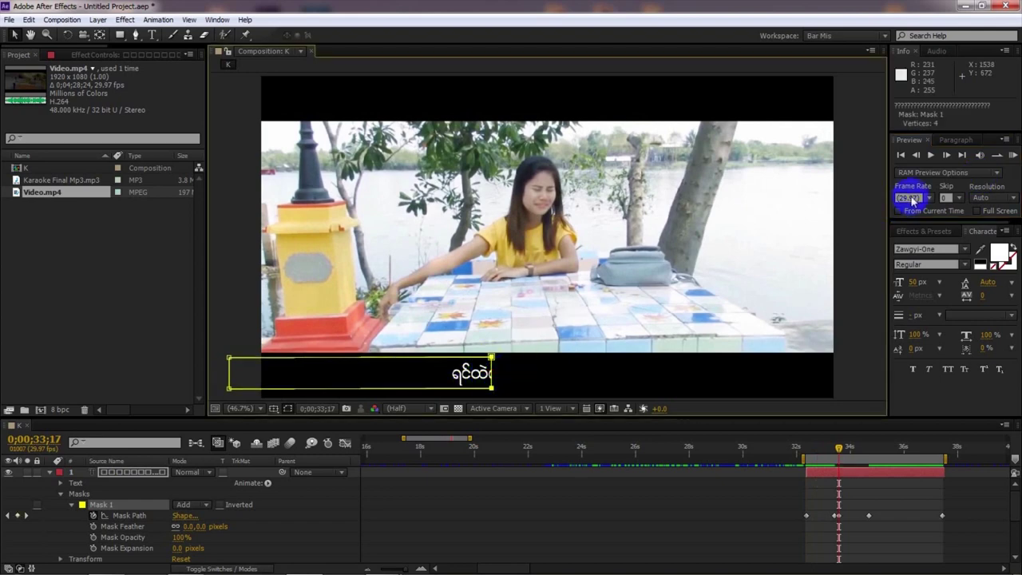
pyautogui.click(1013, 155)
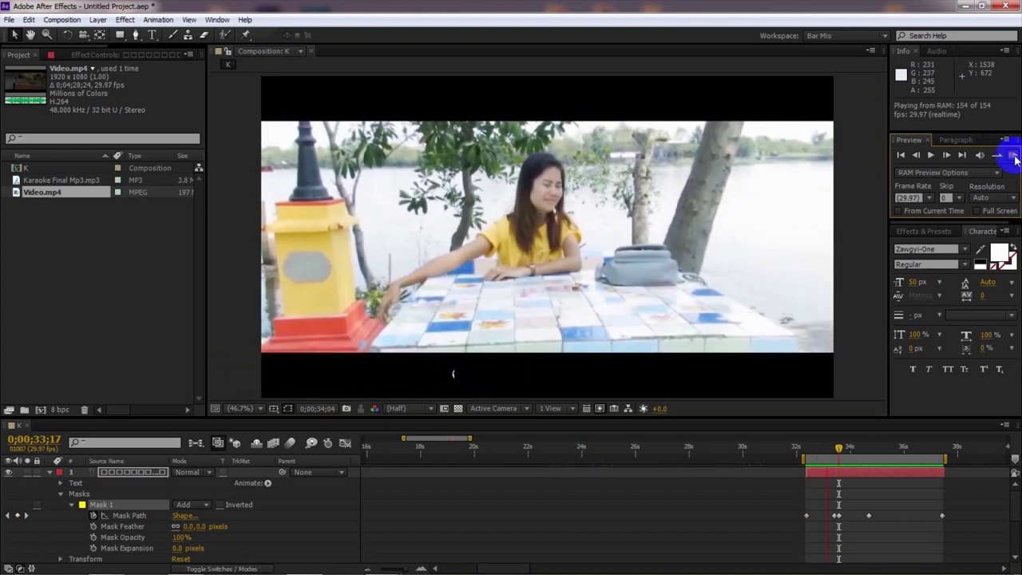
pyautogui.press('space')
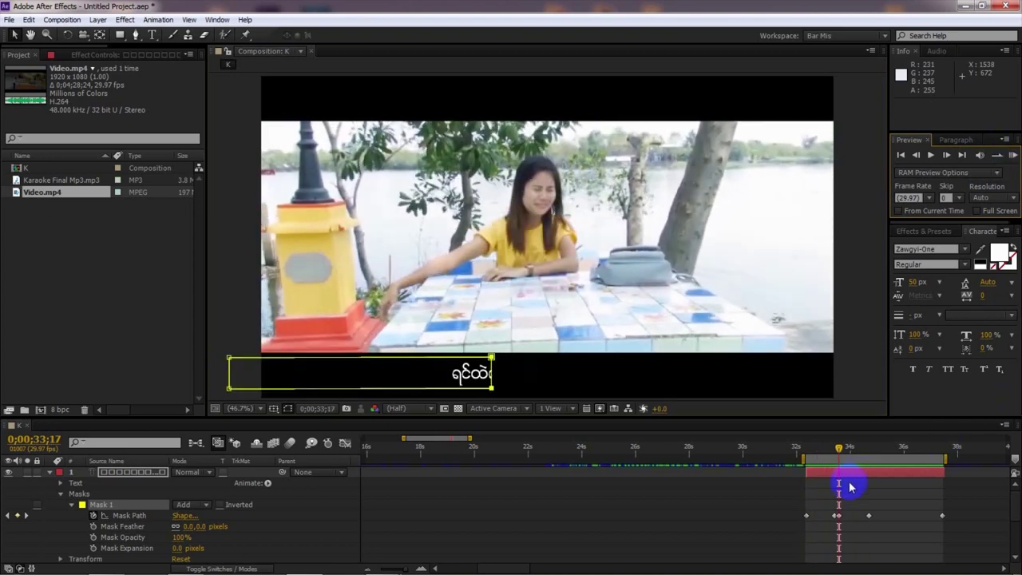
pyautogui.click(836, 515)
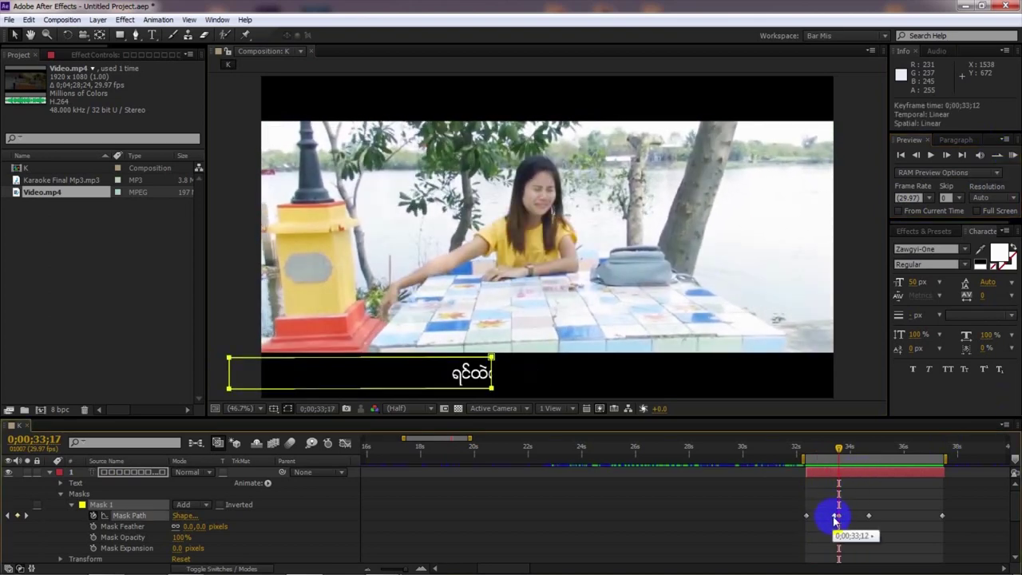
pyautogui.click(1013, 155)
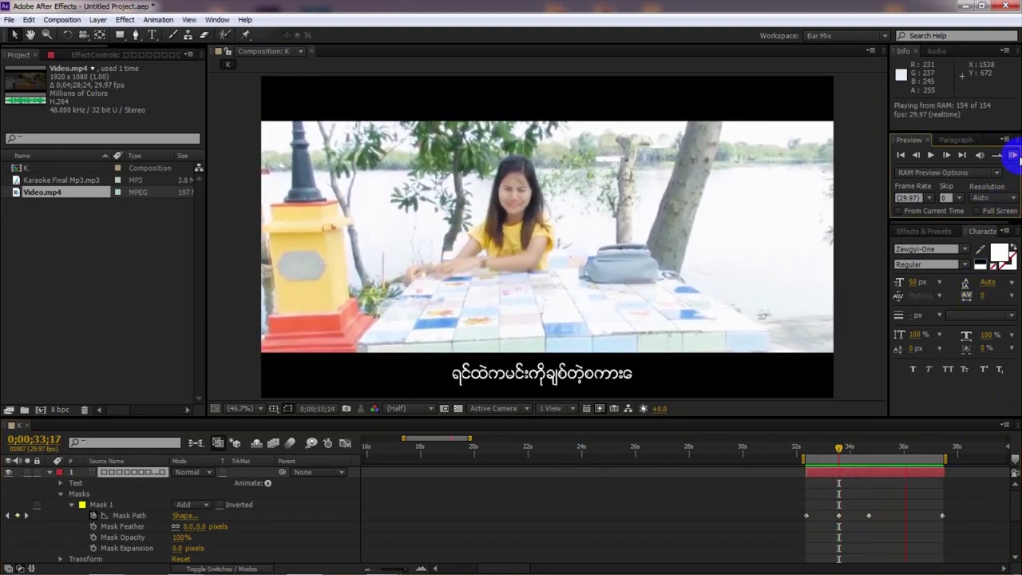
# - Stop the preview, check the third line near 0;00;36;15, and duplicate its masked text layer
pyautogui.click(1013, 154)
pyautogui.moveTo(885, 450); pyautogui.dragTo(914, 445)
pyautogui.click(885, 475)
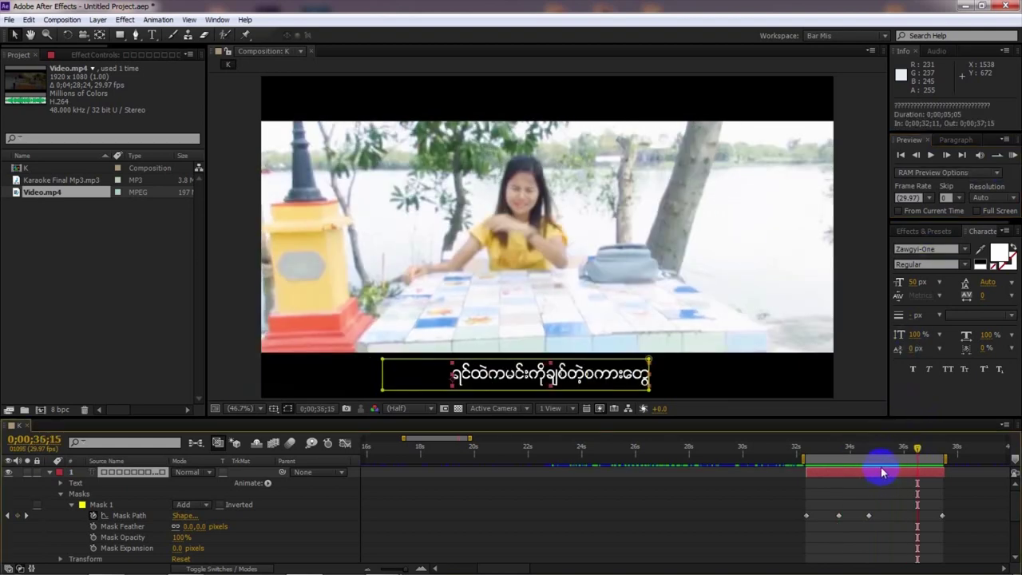
pyautogui.hotkey('ctrl', 'd')
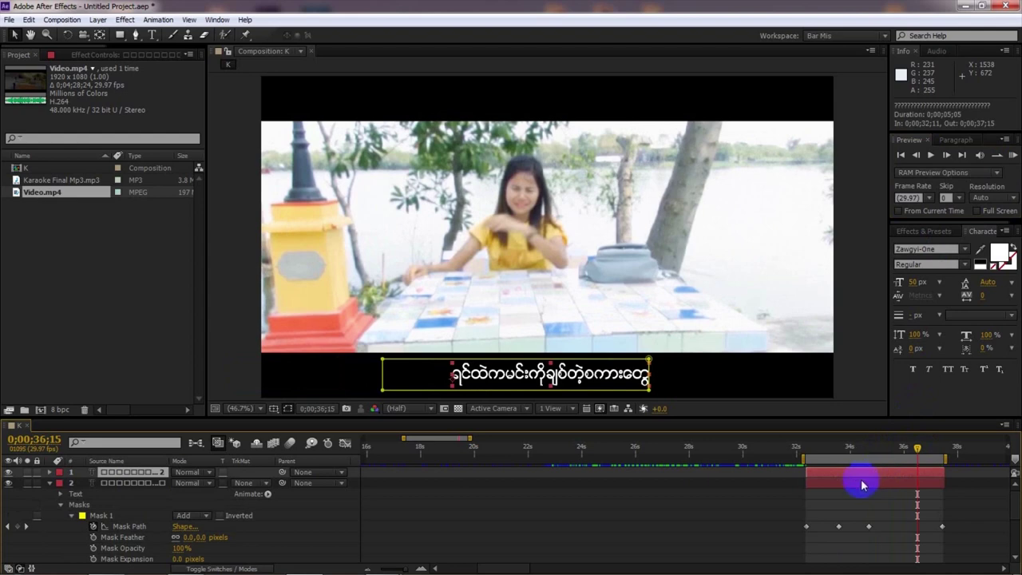
# - Copy the yellow hex code FFF600 from the text colour of the second line's yellow lyric layer
pyautogui.click(998, 254)
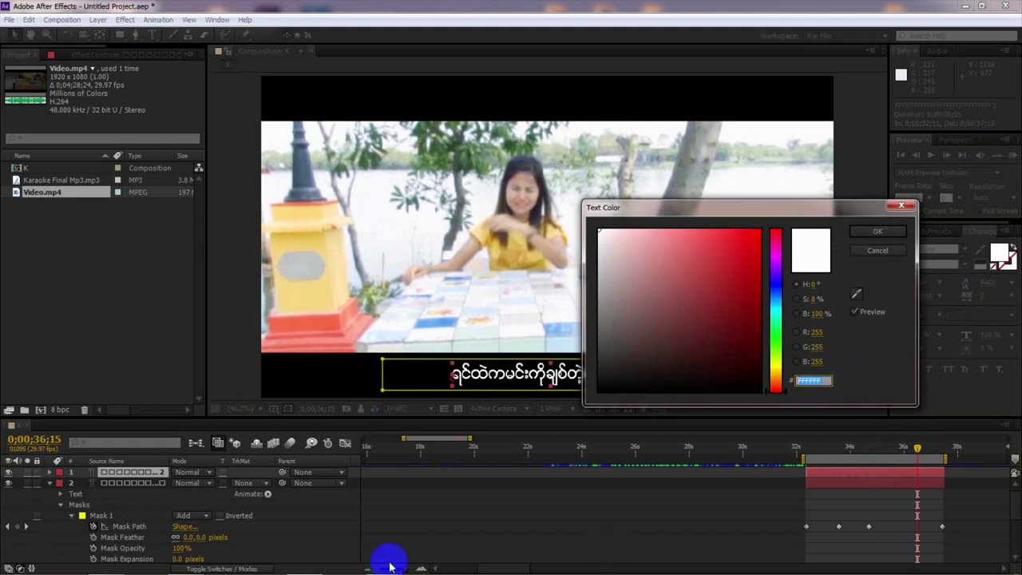
pyautogui.click(878, 252)
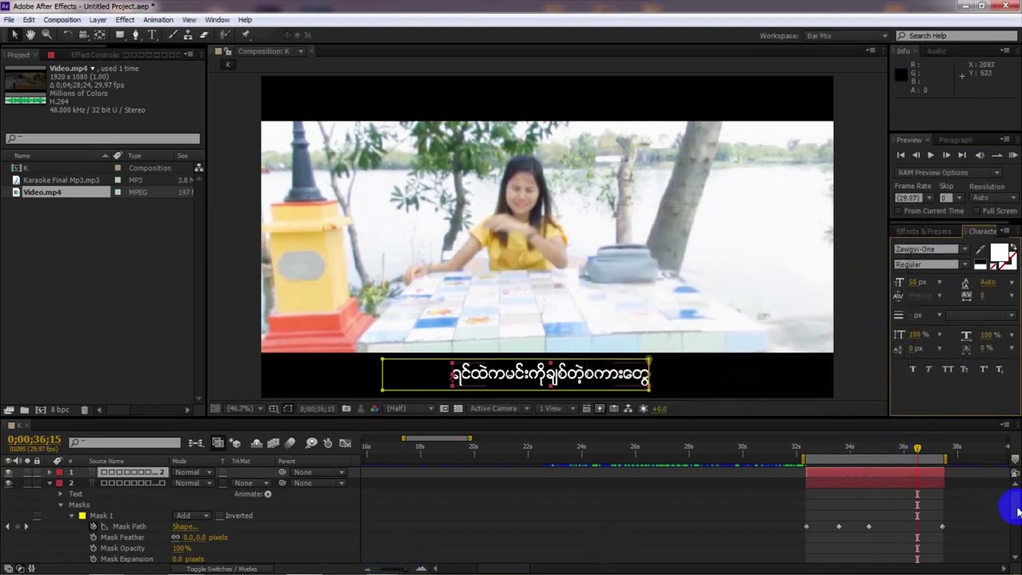
pyautogui.scroll(-5, 1010, 515)
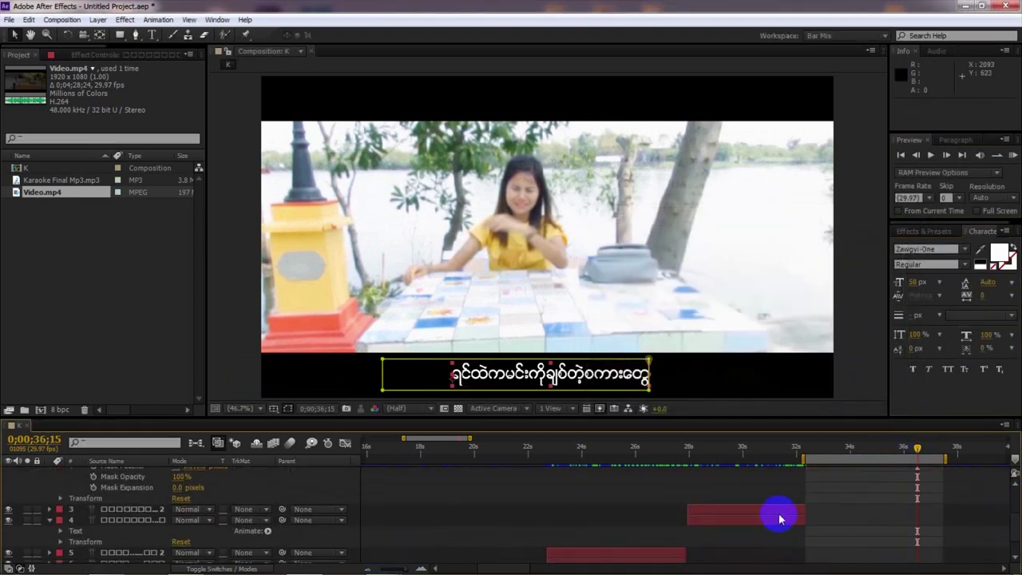
pyautogui.click(780, 512)
pyautogui.click(994, 269)
pyautogui.click(998, 254)
pyautogui.click(814, 380)
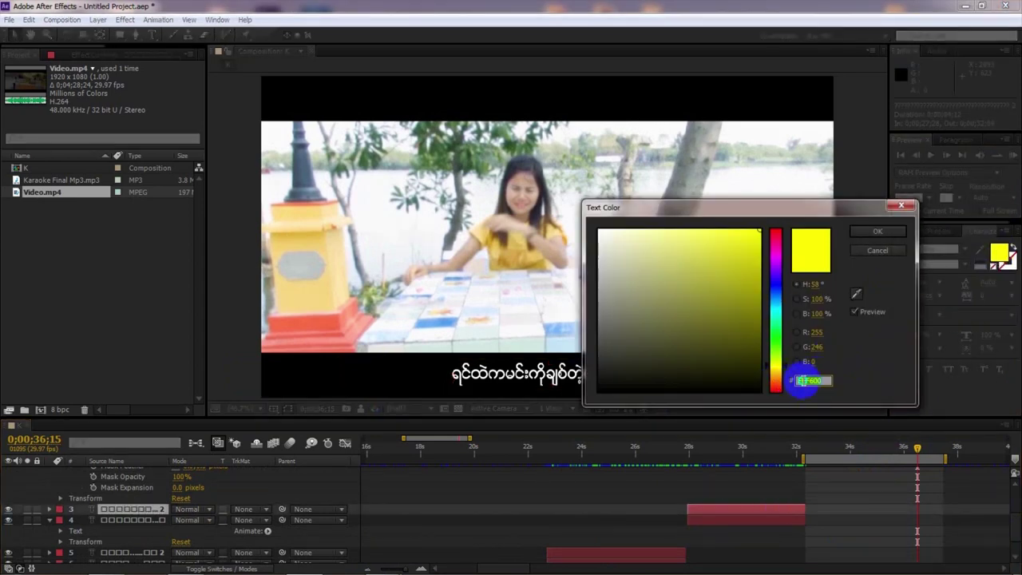
pyautogui.rightClick(810, 380)
pyautogui.click(834, 423)
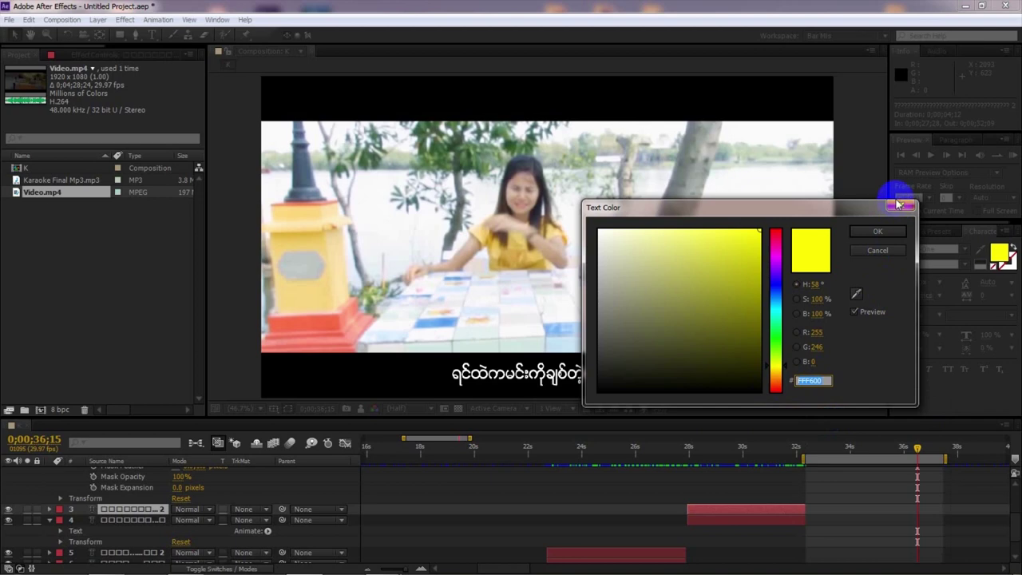
pyautogui.click(898, 206)
pyautogui.scroll(5, 1008, 503)
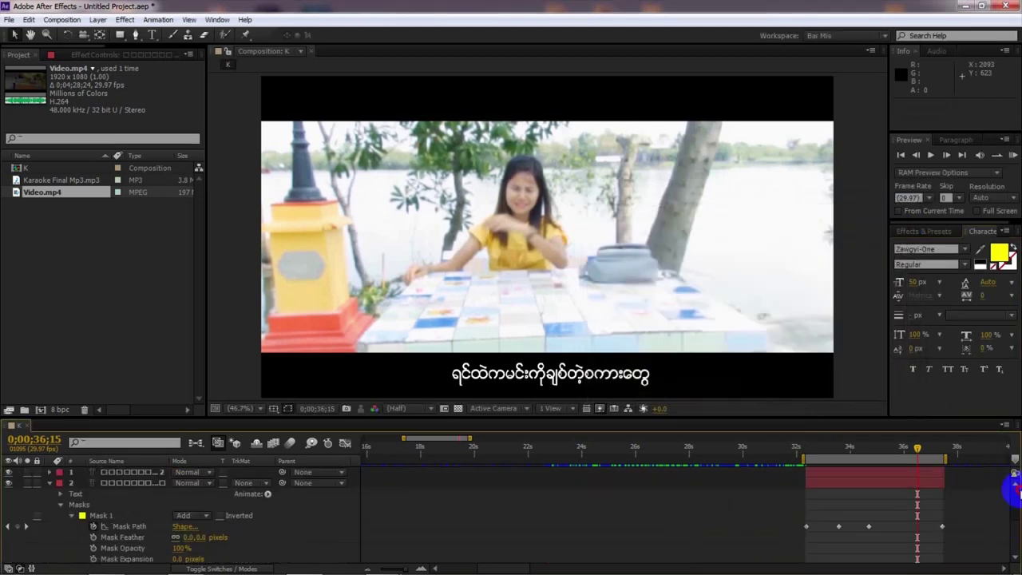
# - Set the text colour of the third line's upper duplicate layer to FFF600
pyautogui.click(906, 473)
pyautogui.click(998, 254)
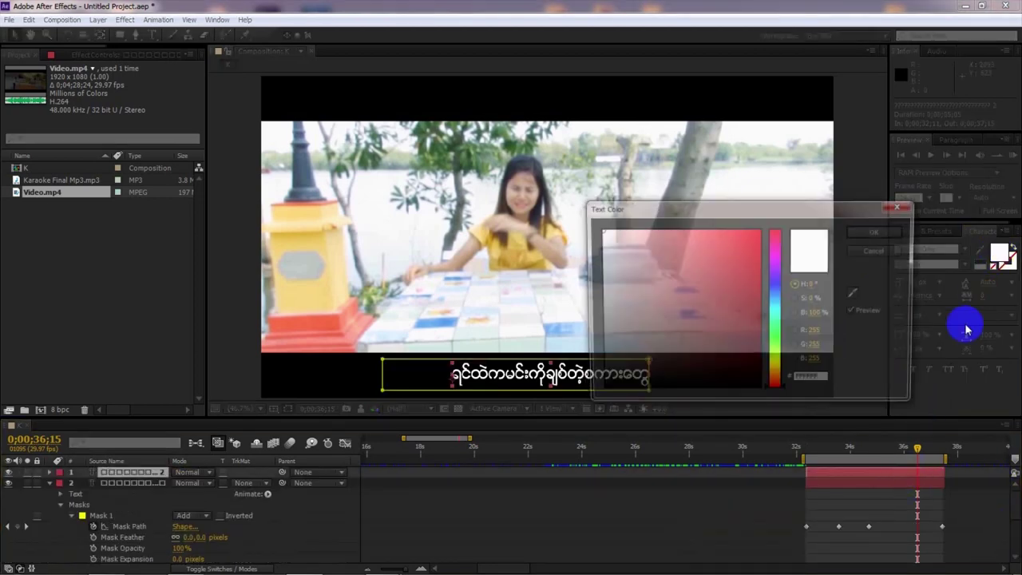
pyautogui.click(812, 380)
pyautogui.rightClick(813, 380)
pyautogui.click(844, 434)
pyautogui.click(879, 232)
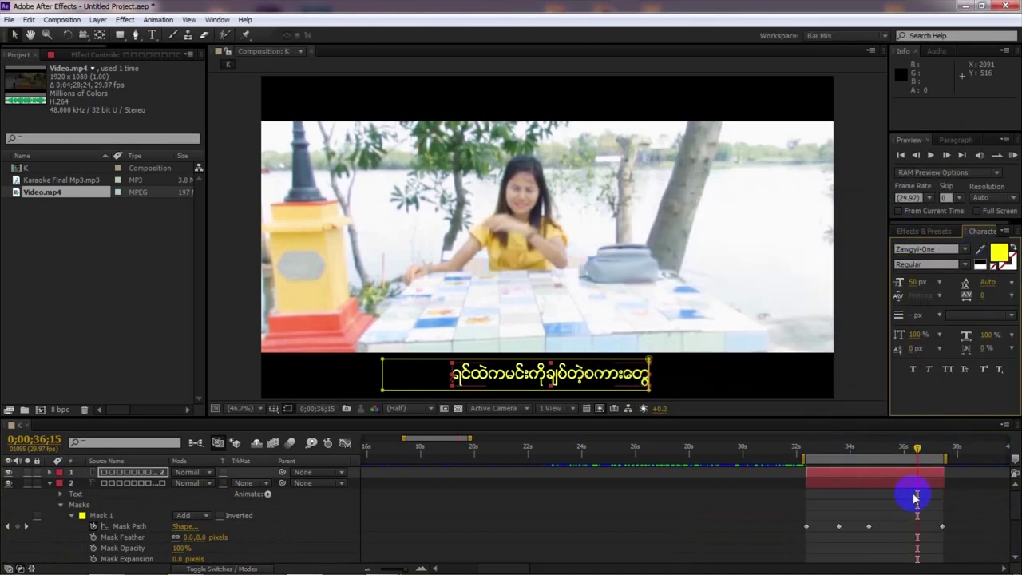
# - Delete Mask 1 from the third line's original white text layer beneath the yellow duplicate
pyautogui.click(891, 484)
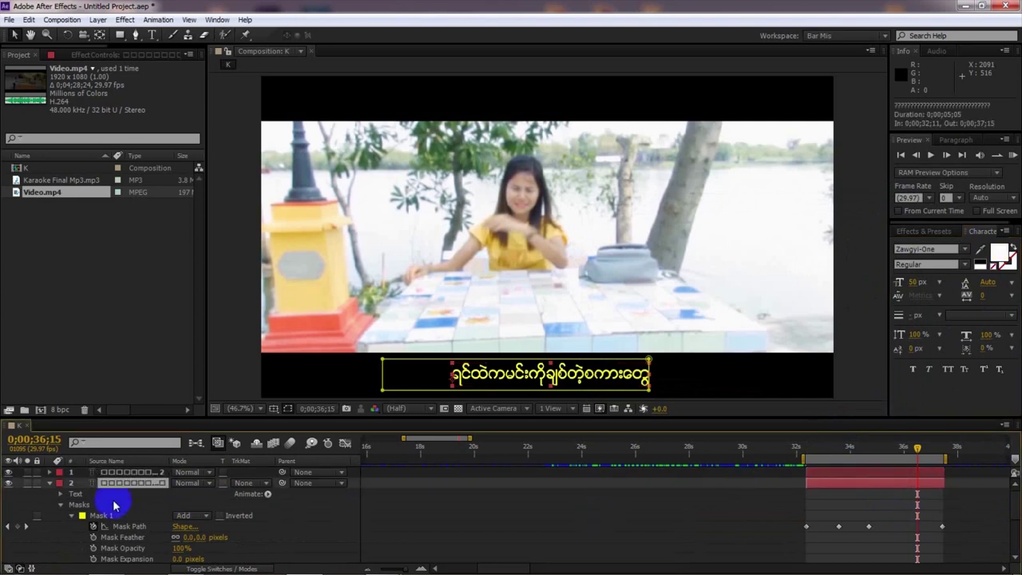
pyautogui.moveTo(917, 452); pyautogui.dragTo(943, 452)
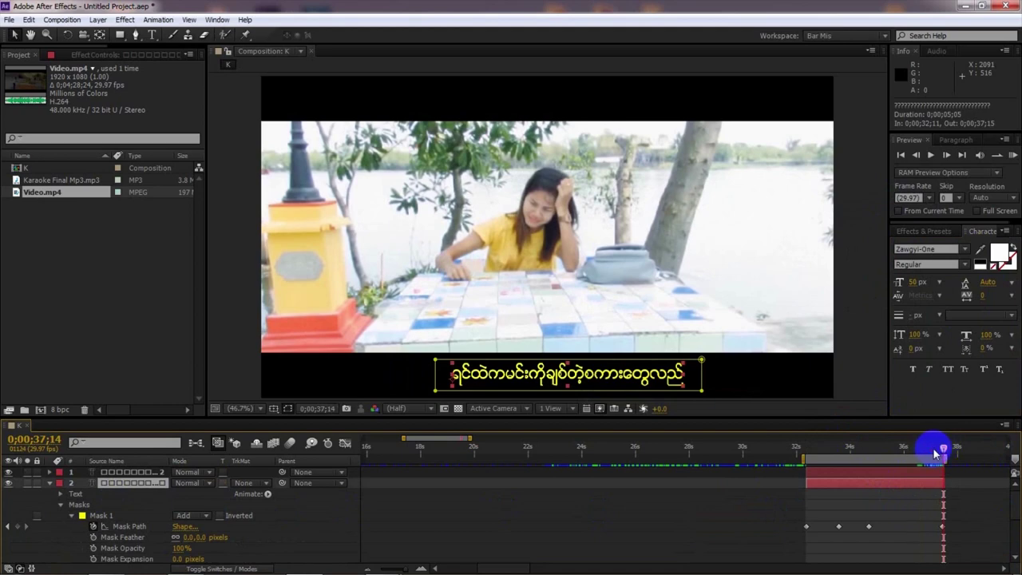
pyautogui.click(101, 517)
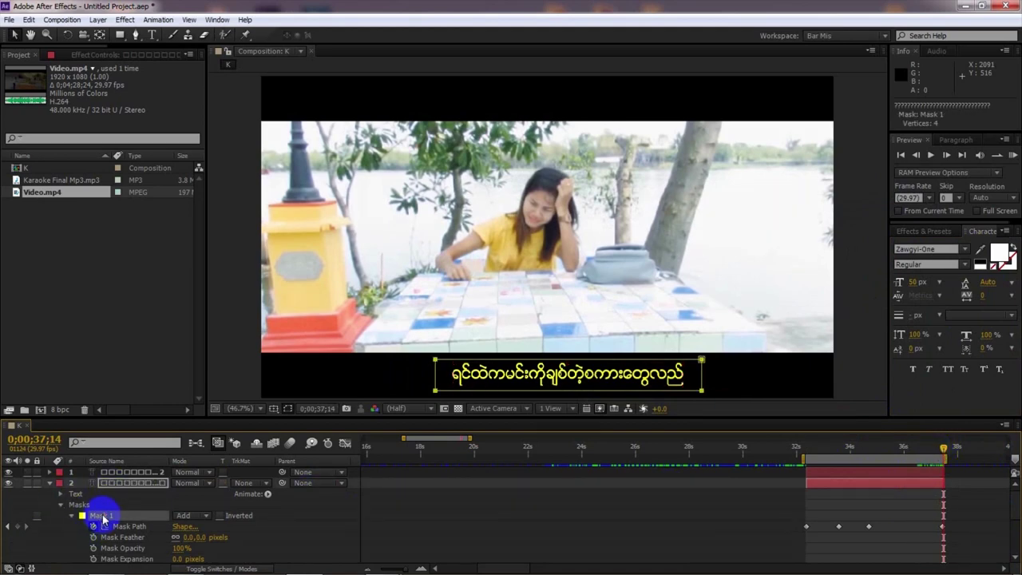
pyautogui.press('Delete')
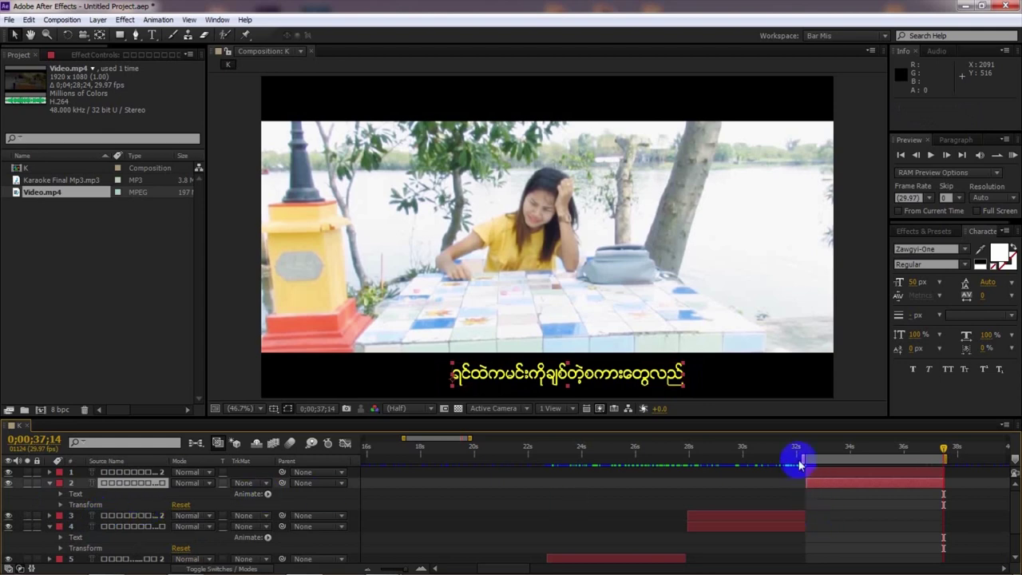
# - Extend the work area's start back to 0;00;22;06 and RAM preview all three lyric lines
pyautogui.moveTo(803, 460); pyautogui.dragTo(526, 436)
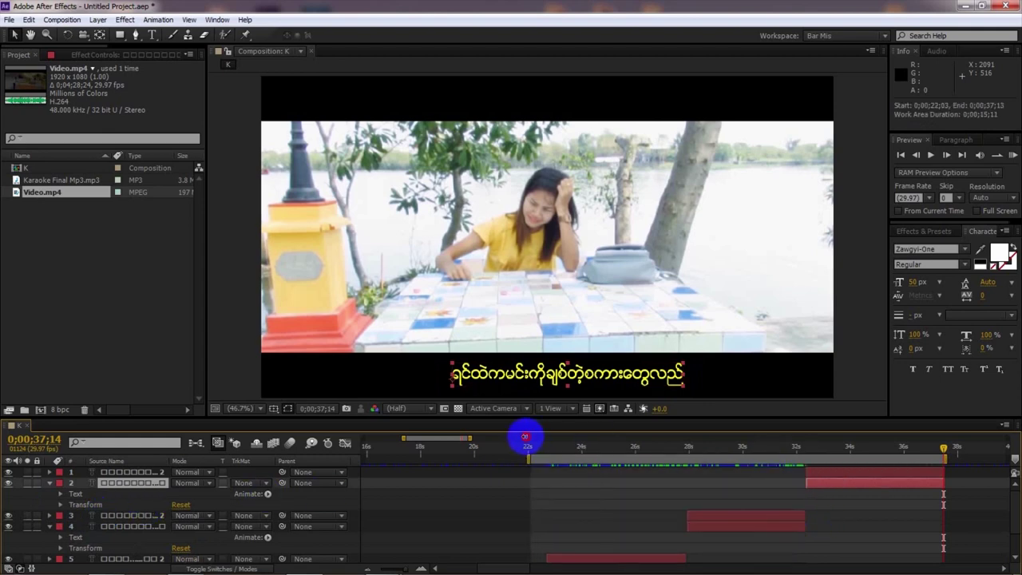
pyautogui.click(1012, 154)
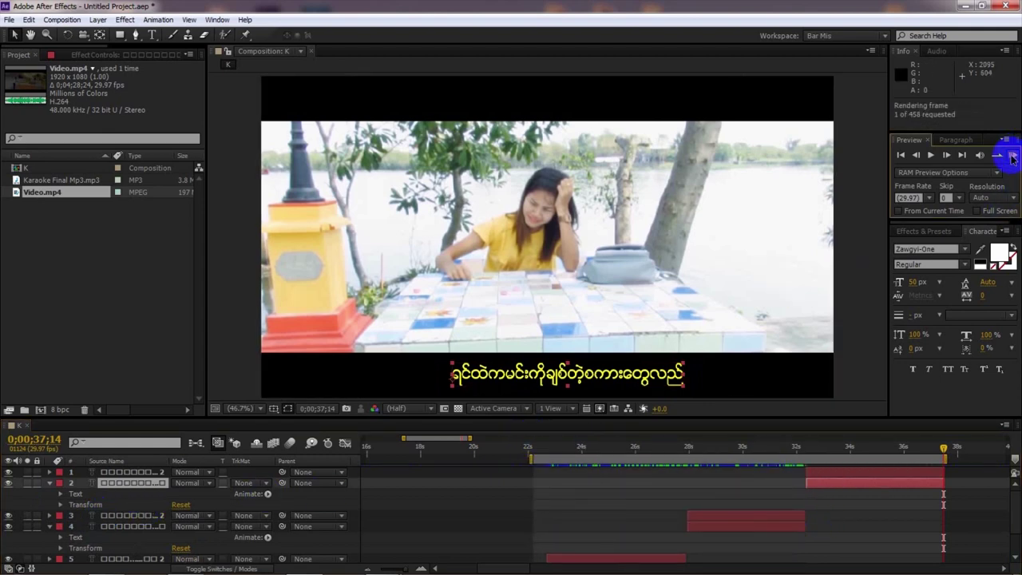
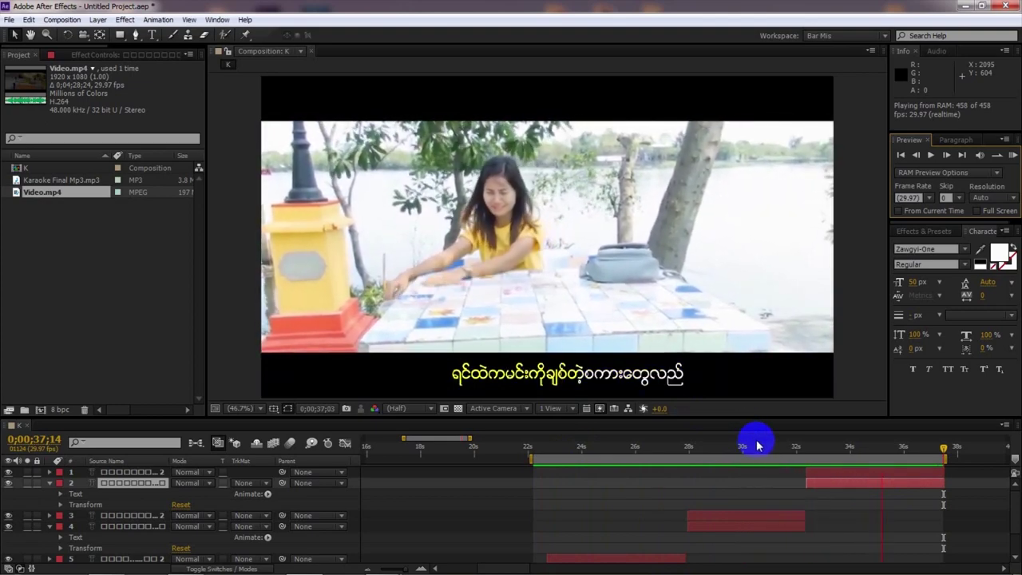
pyautogui.click(707, 462)
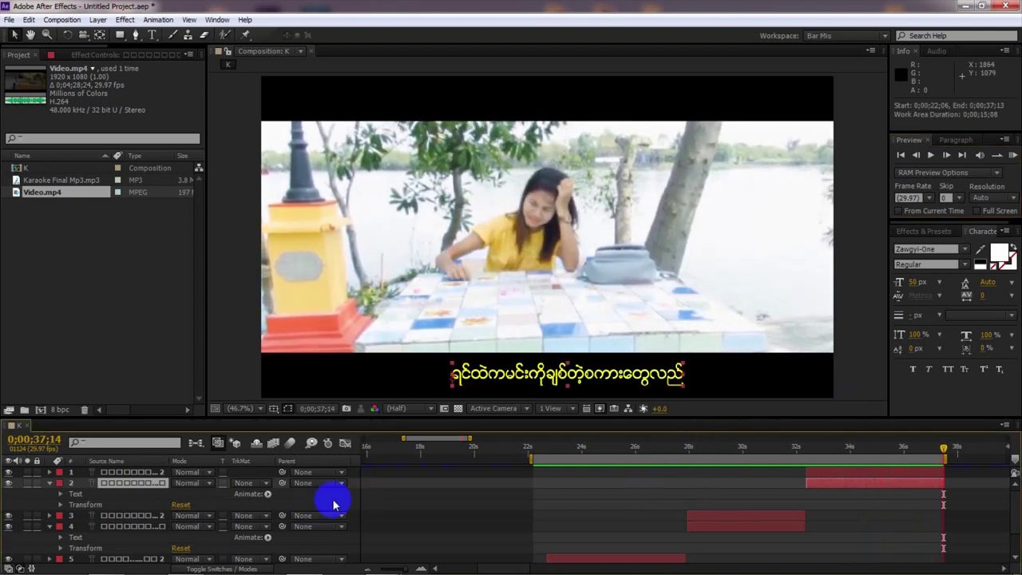
# - Collapse the expanded lyric layers and extend the work area over the whole composition, from 0;00;00;00 to 0;04;09;29
pyautogui.click(48, 483)
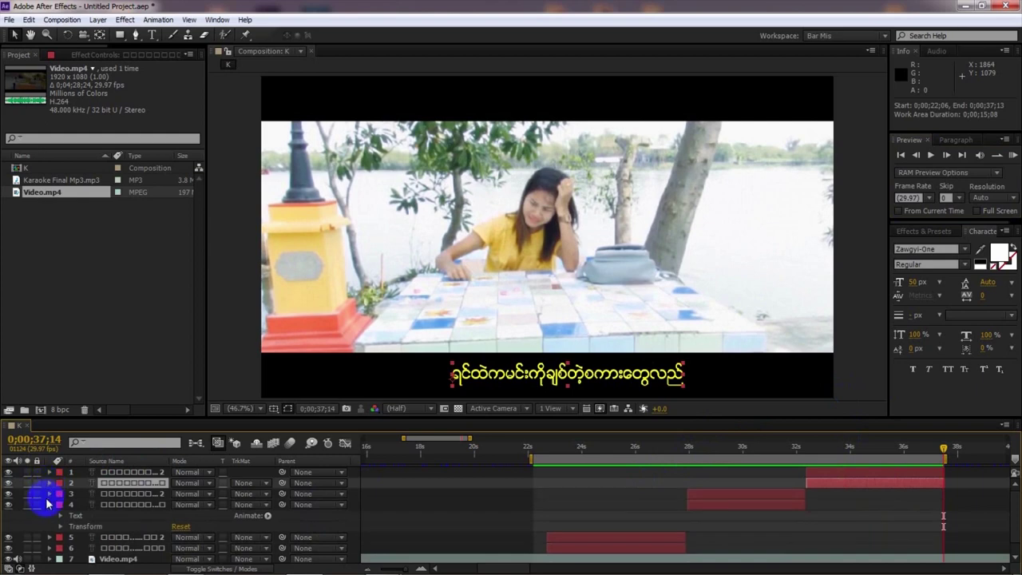
pyautogui.click(48, 505)
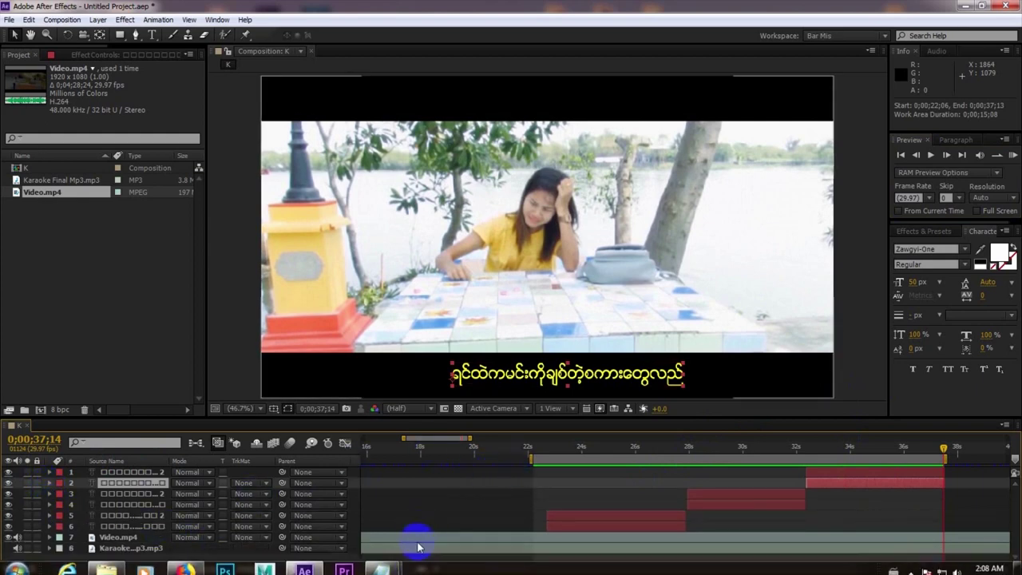
pyautogui.moveTo(406, 569); pyautogui.dragTo(342, 558)
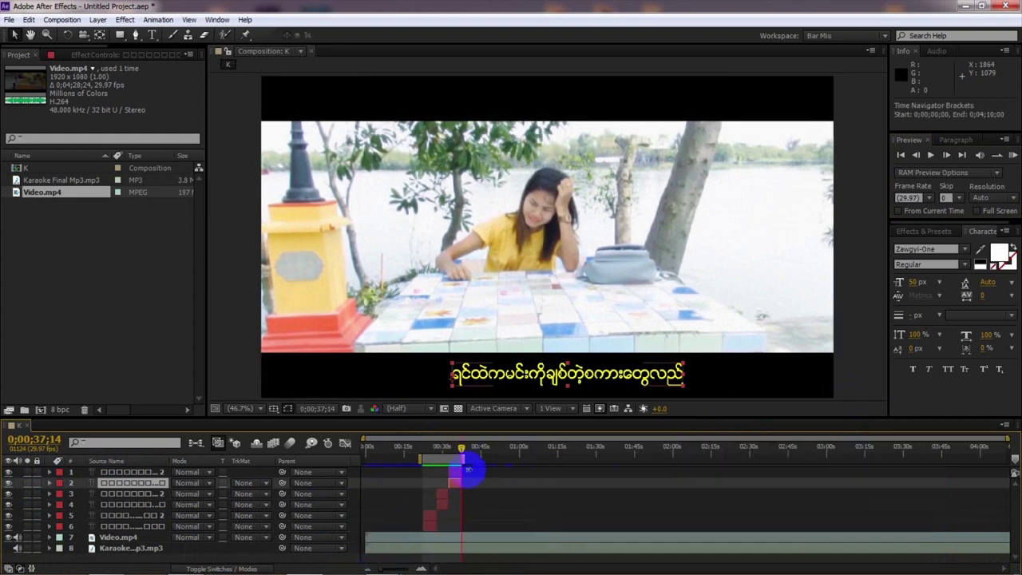
pyautogui.moveTo(464, 461); pyautogui.dragTo(1009, 459)
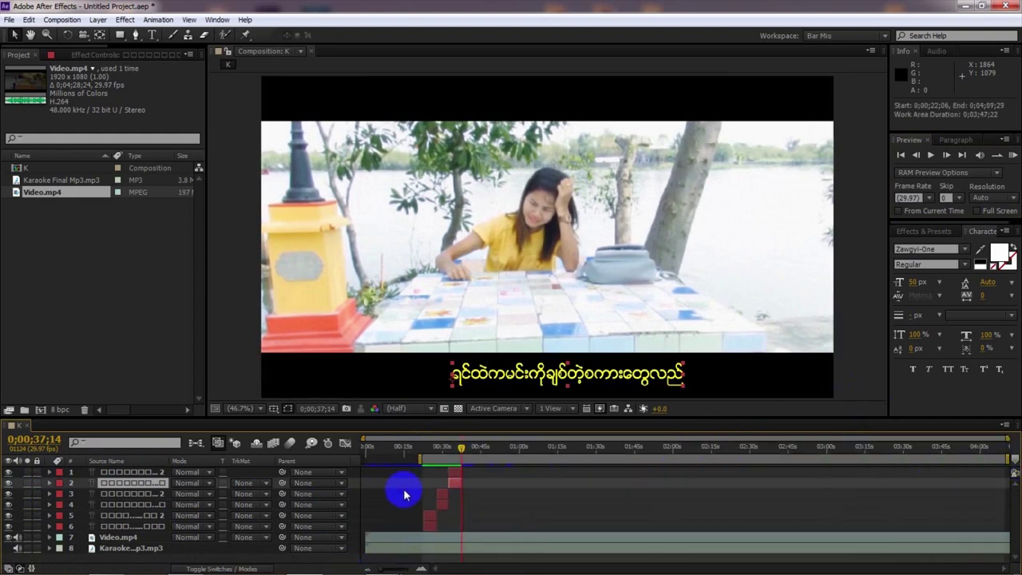
pyautogui.moveTo(420, 460); pyautogui.dragTo(376, 468)
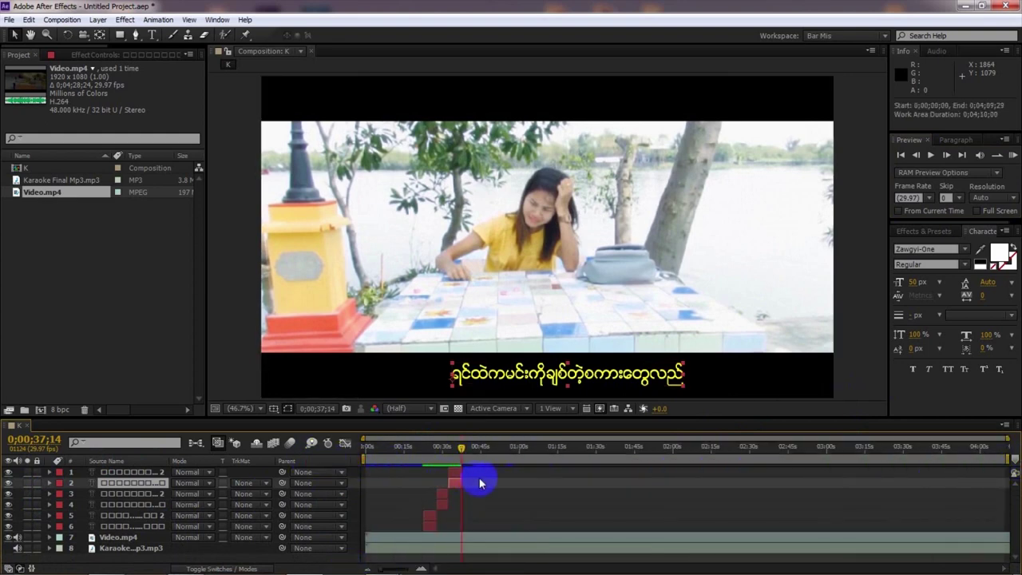
# - At 0;00;23;13, add a text layer with a single round character in front of the first lyric line
pyautogui.click(428, 516)
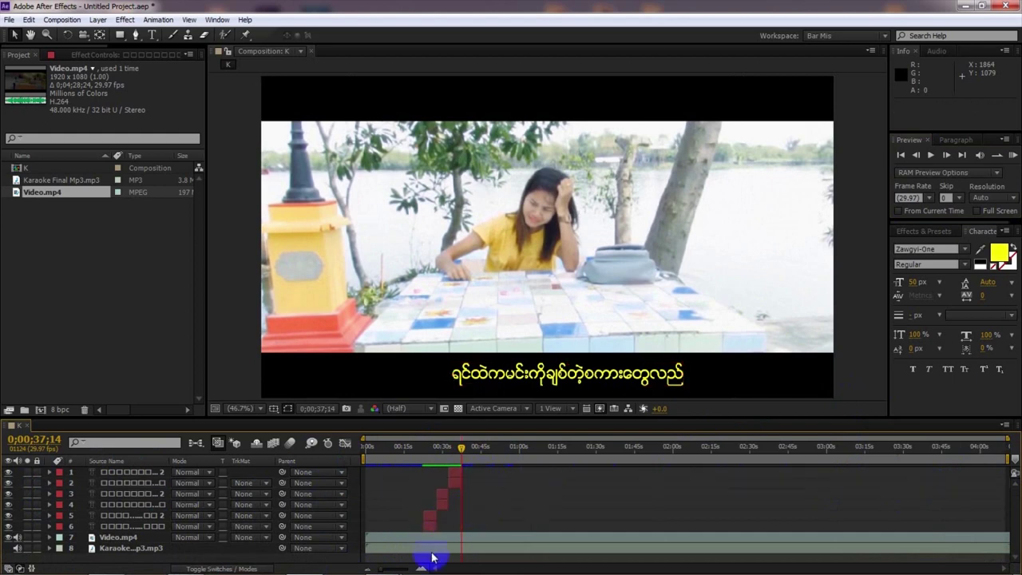
pyautogui.click(430, 527)
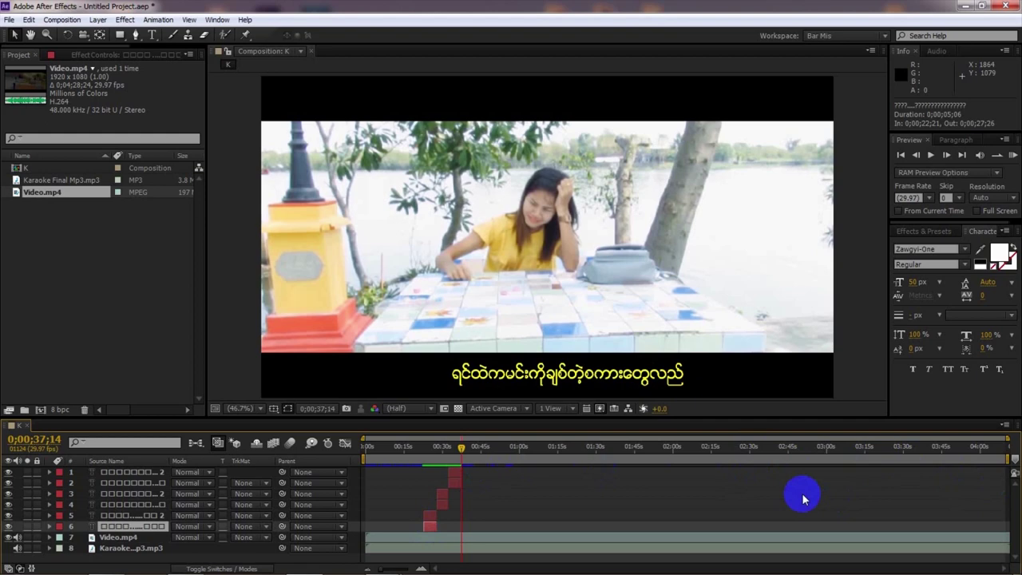
pyautogui.click(426, 455)
pyautogui.moveTo(425, 455); pyautogui.dragTo(422, 457)
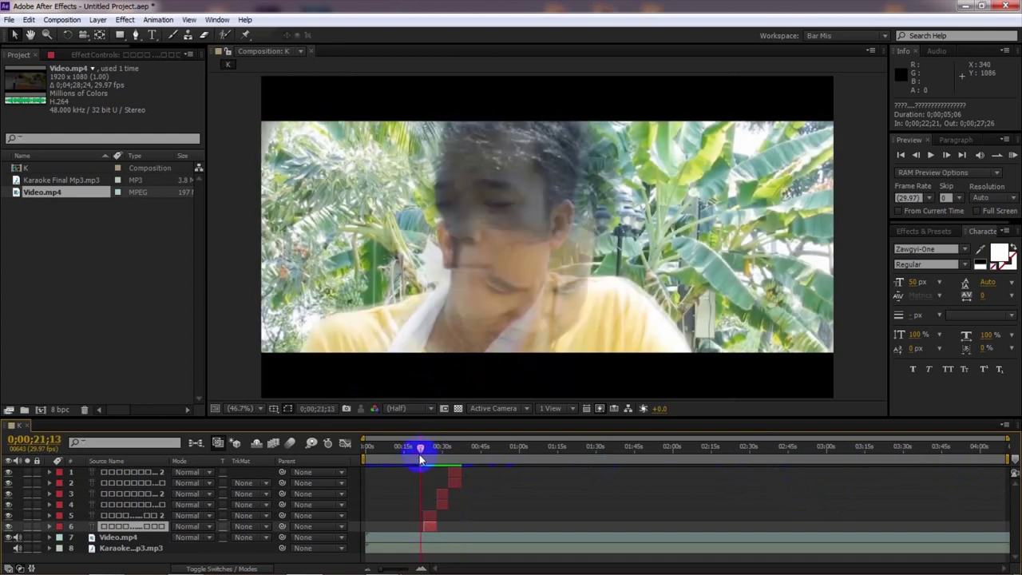
pyautogui.click(151, 37)
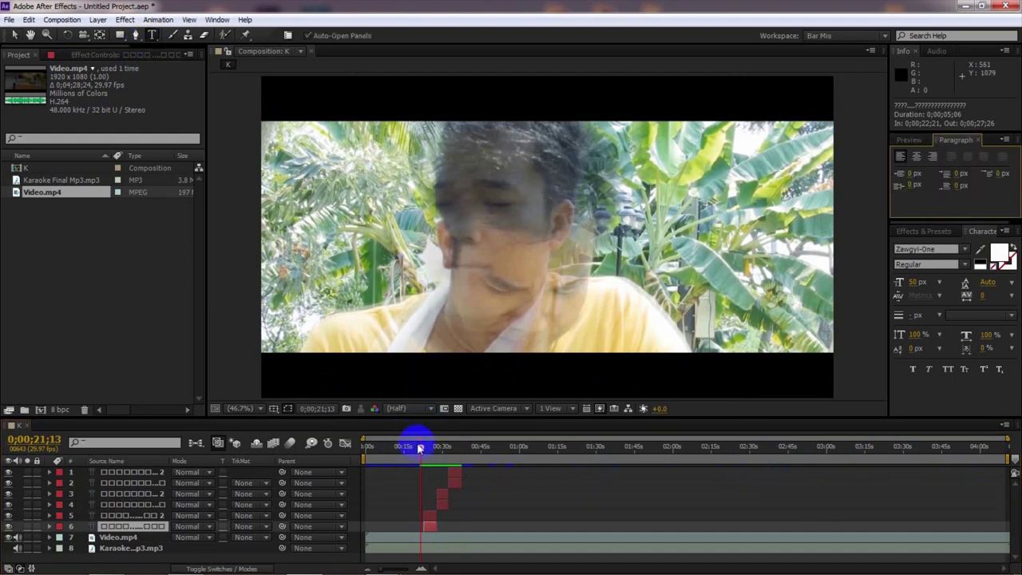
pyautogui.moveTo(419, 449); pyautogui.dragTo(424, 447)
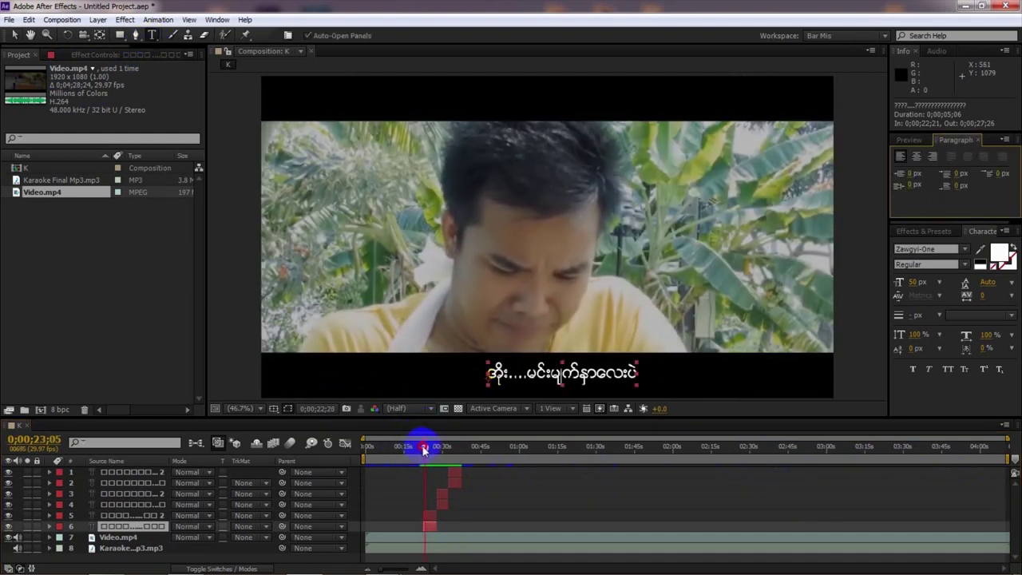
pyautogui.click(423, 372)
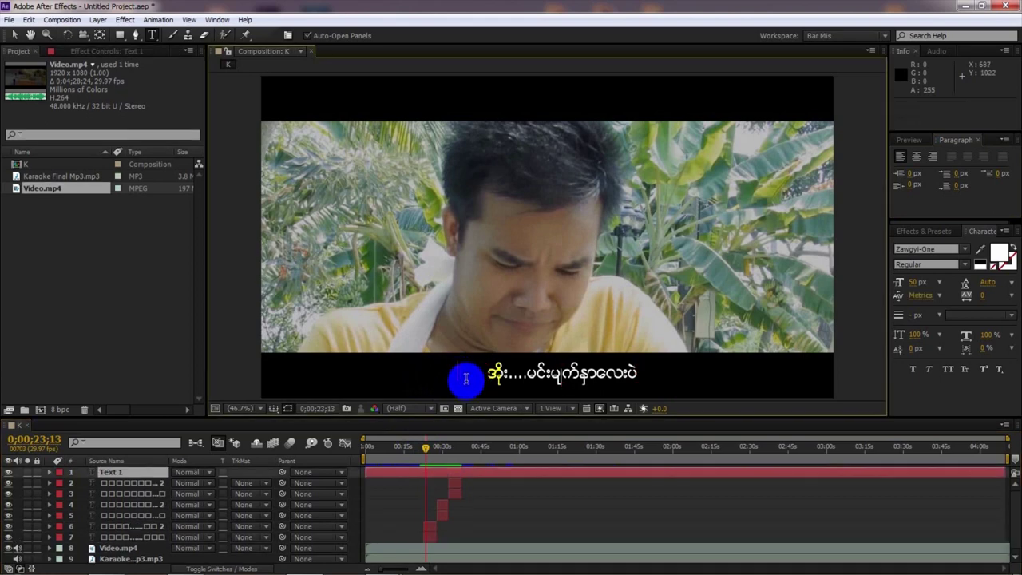
pyautogui.click(15, 35)
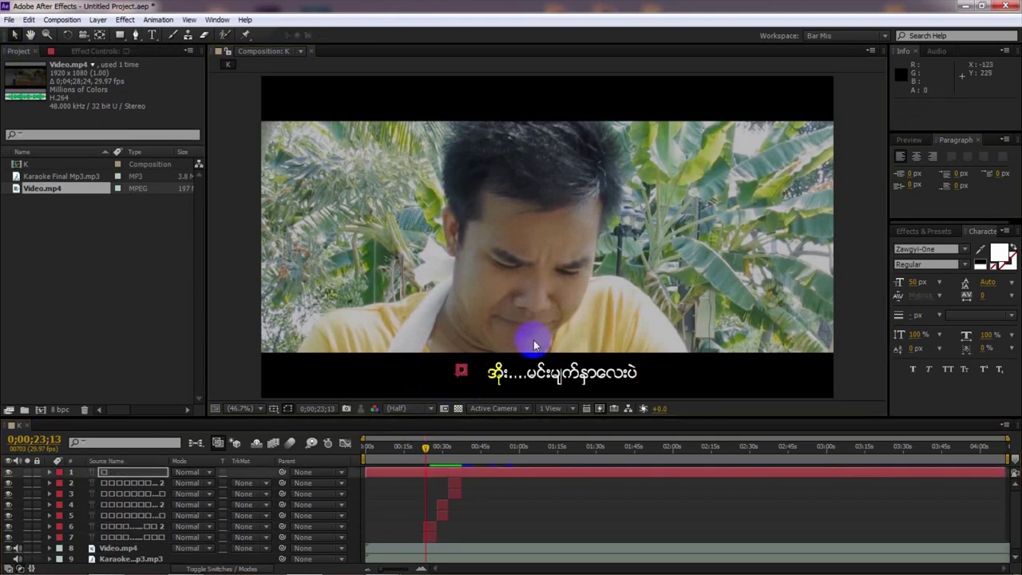
# - Undo the stretching of the round character and move it to position 655.7, 1011.4, level with the lyric line
pyautogui.moveTo(472, 372)
pyautogui.mouseDown()
pyautogui.moveTo(472, 381)
pyautogui.moveTo(475, 368)
pyautogui.mouseUp()
pyautogui.hotkey('ctrl', 'z')
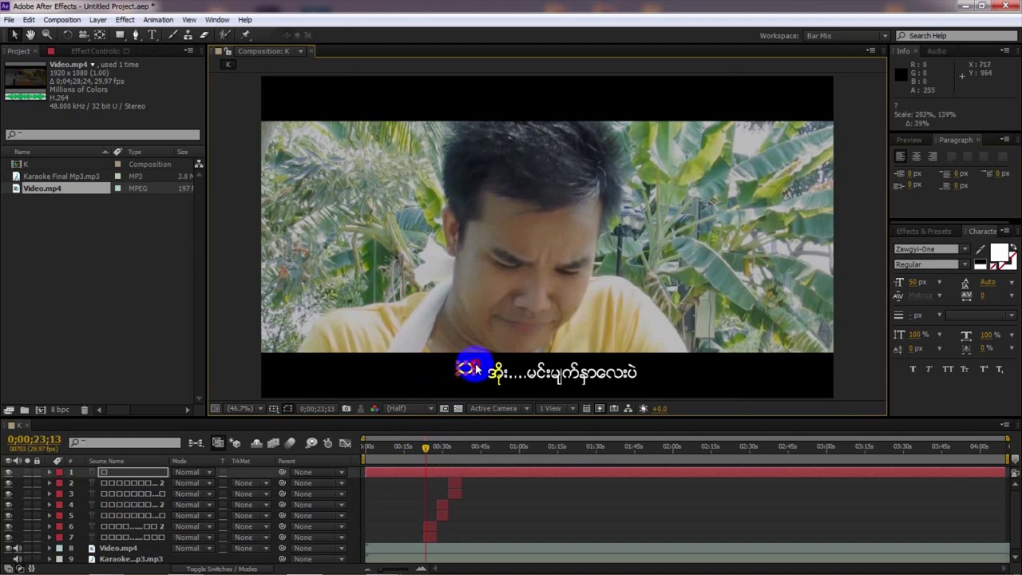
pyautogui.moveTo(472, 372); pyautogui.dragTo(468, 374)
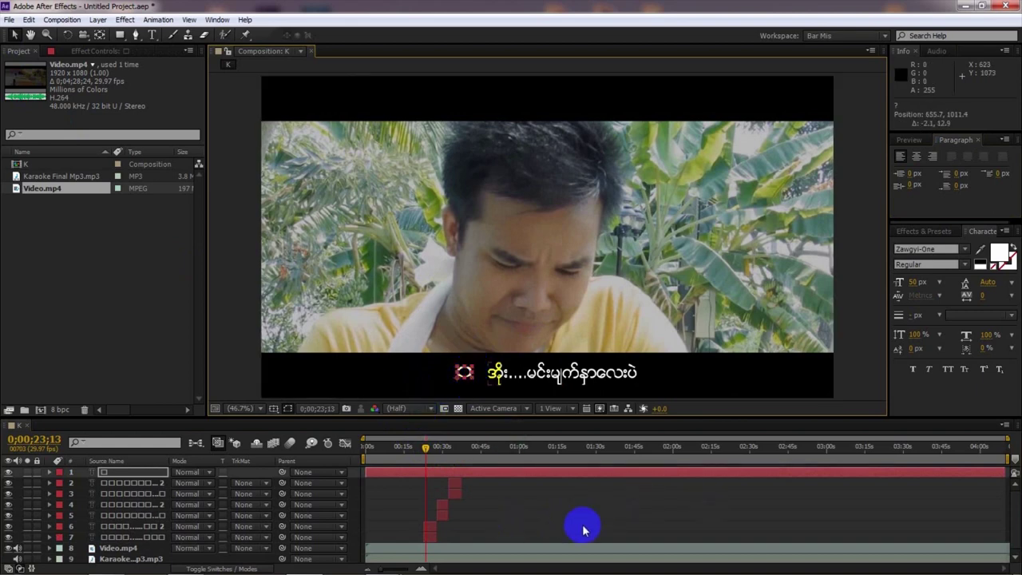
# - Trim the round character's layer to run from 0;00;14;29 to 0;00;19;05, ahead of the first lyric line
pyautogui.moveTo(1005, 472); pyautogui.dragTo(424, 474)
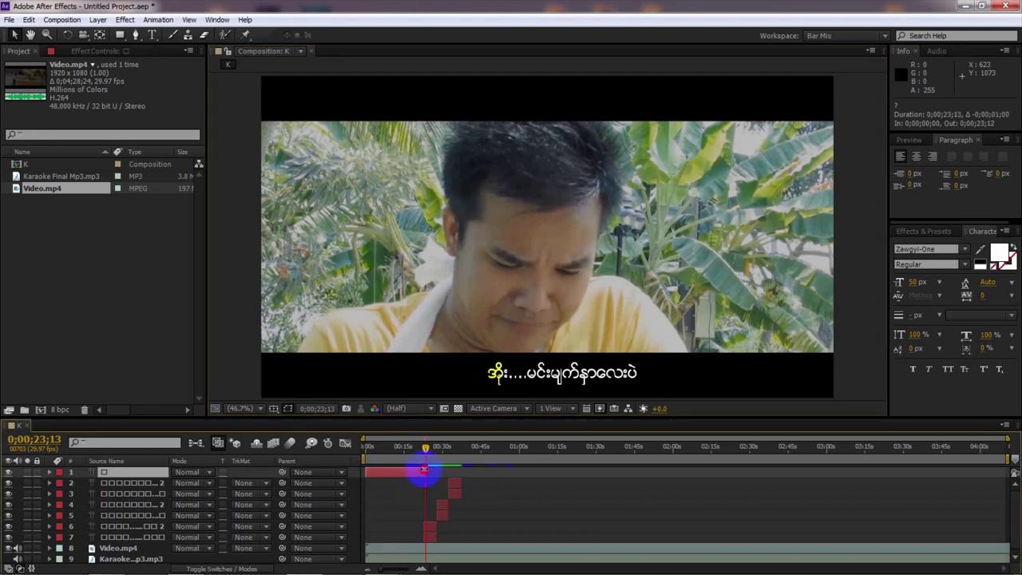
pyautogui.click(385, 476)
pyautogui.moveTo(368, 472); pyautogui.dragTo(425, 476)
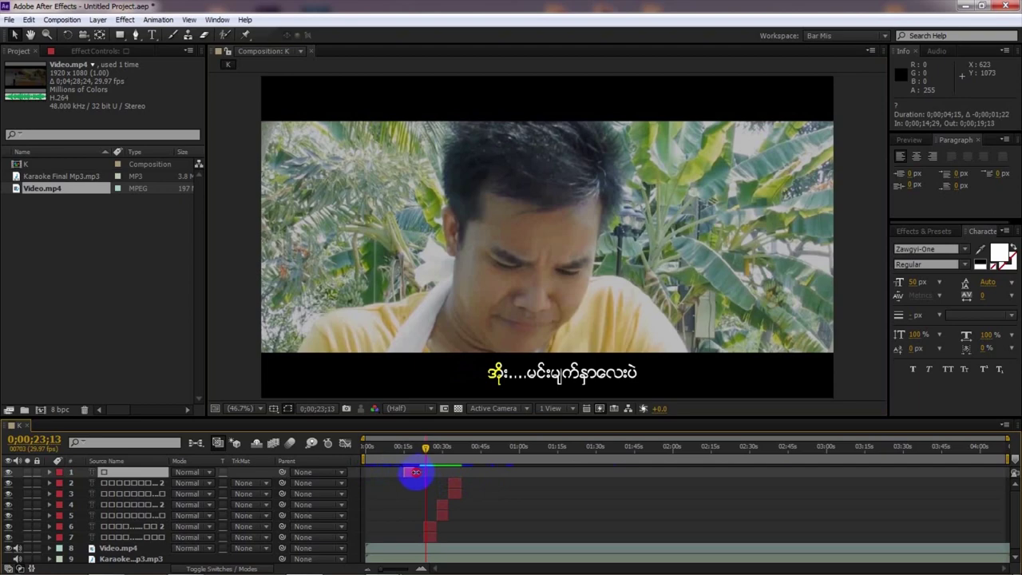
pyautogui.click(405, 448)
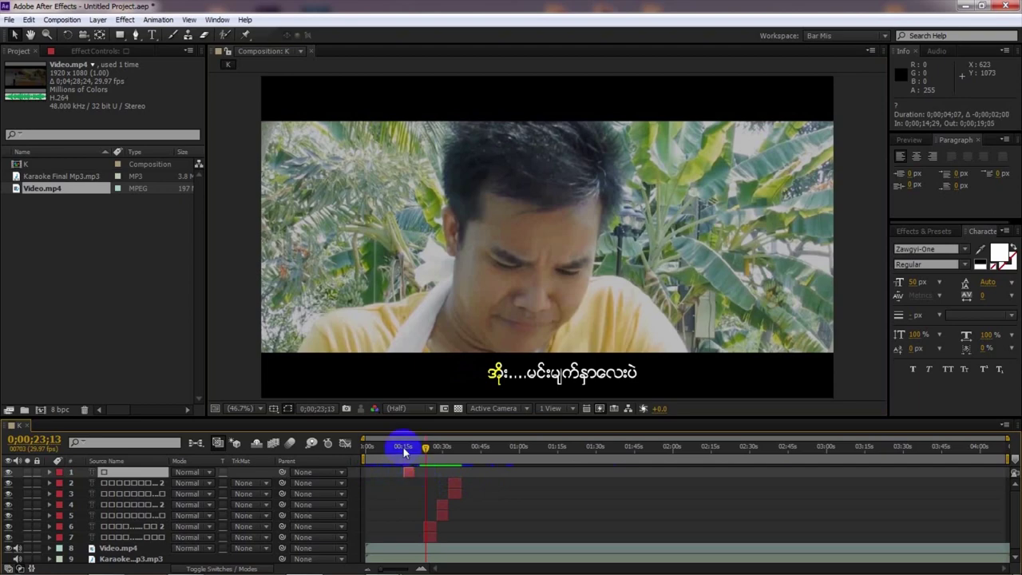
# - Extend the start of both first-line lyric layers back to 0;00;19;11, ahead of the singing
pyautogui.moveTo(408, 451); pyautogui.dragTo(418, 449)
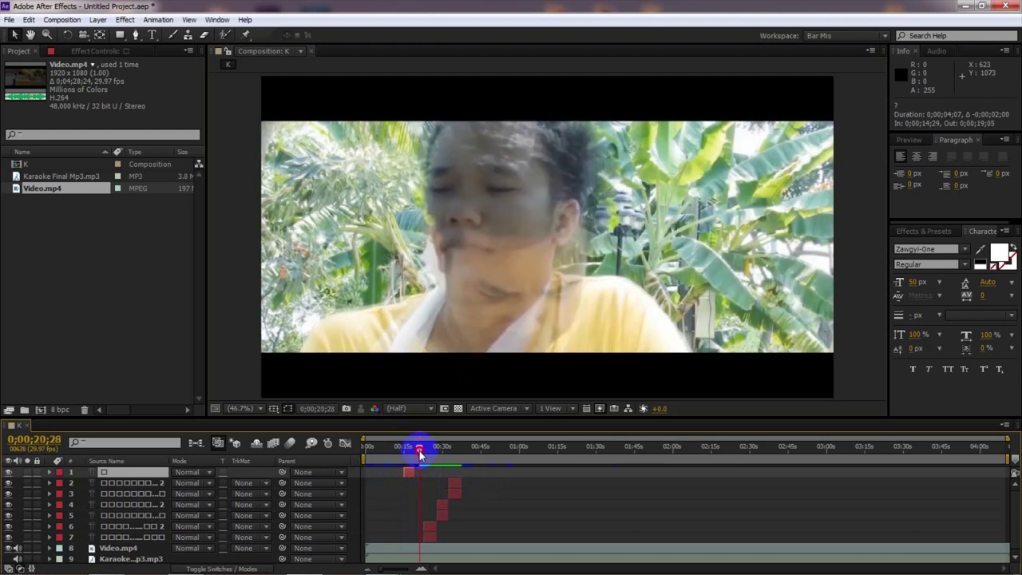
pyautogui.moveTo(382, 570); pyautogui.dragTo(400, 568)
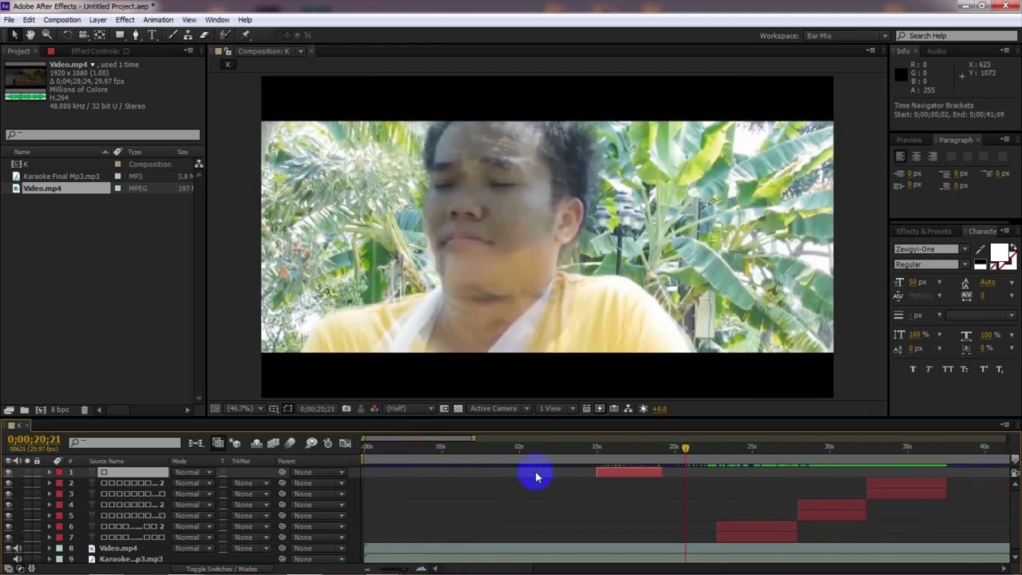
pyautogui.click(624, 449)
pyautogui.moveTo(707, 451); pyautogui.dragTo(719, 449)
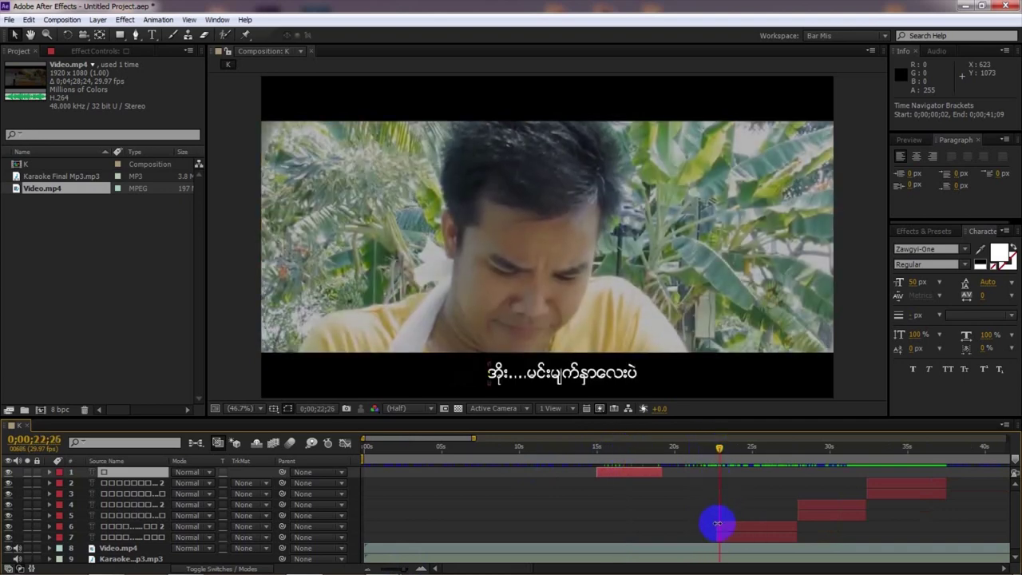
pyautogui.moveTo(718, 526); pyautogui.dragTo(673, 534)
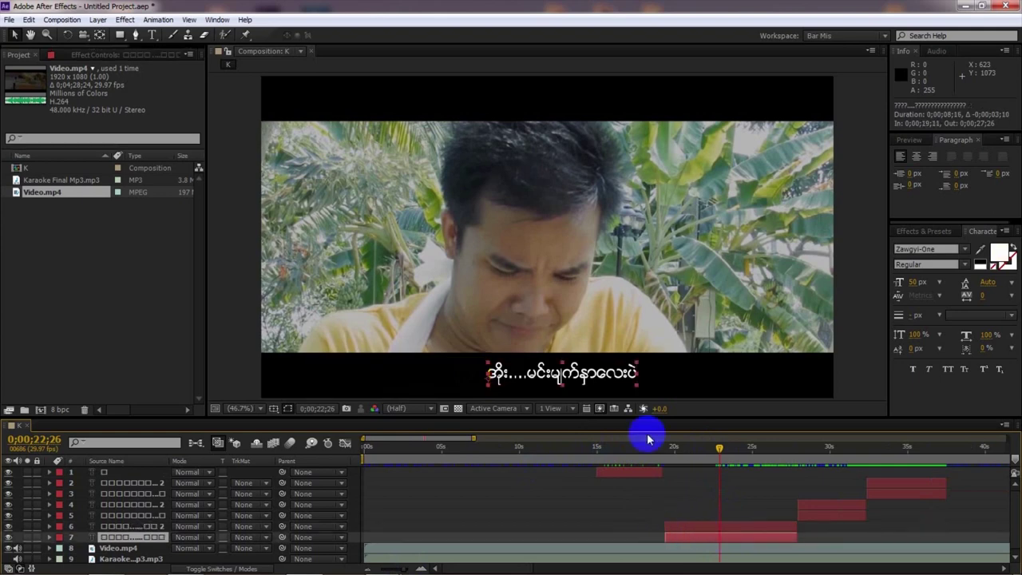
# - Trim the ၁ cue layer to end at 0;00;18;05 and place a duplicate after it, running from 0;00;18;02 to 0;00;21;08
pyautogui.moveTo(683, 450); pyautogui.dragTo(716, 457)
pyautogui.moveTo(662, 474); pyautogui.dragTo(646, 473)
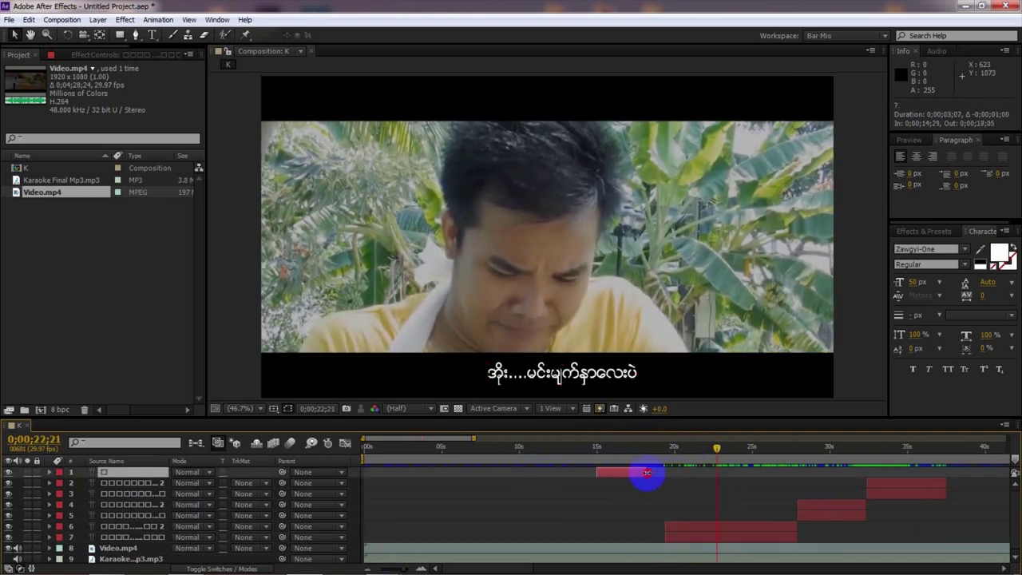
pyautogui.click(622, 448)
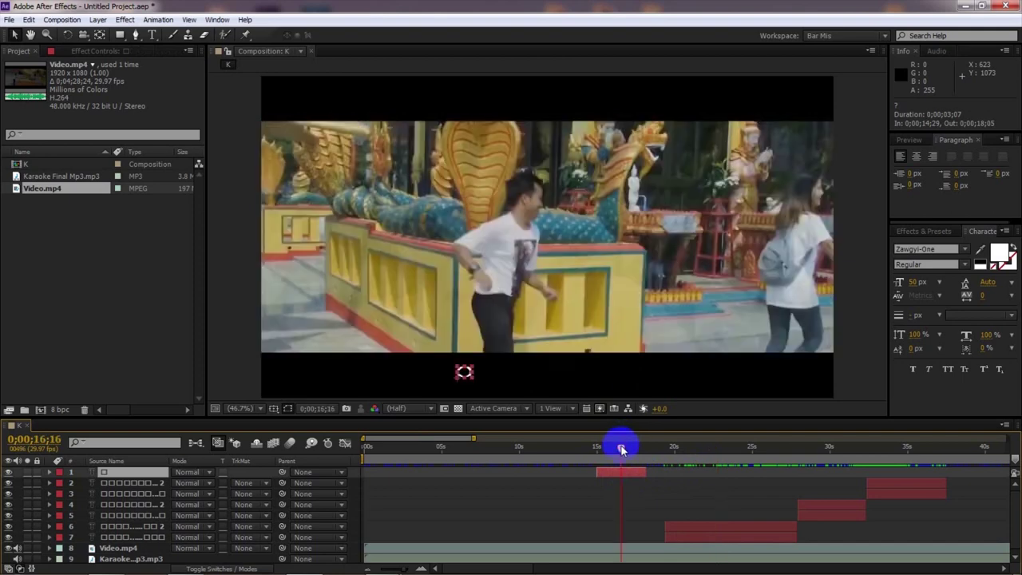
pyautogui.hotkey('ctrl', 'd')
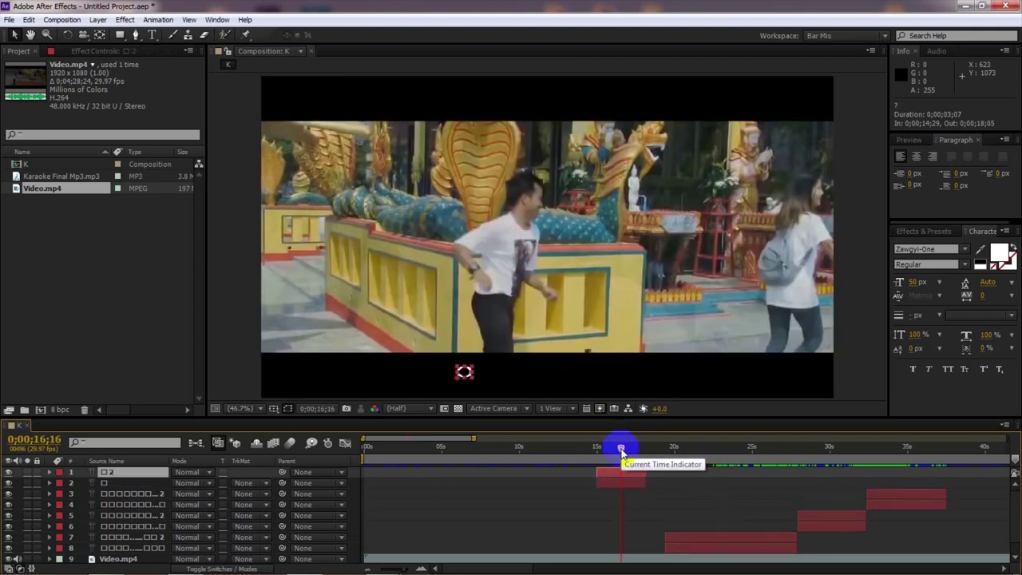
pyautogui.moveTo(633, 471); pyautogui.dragTo(671, 476)
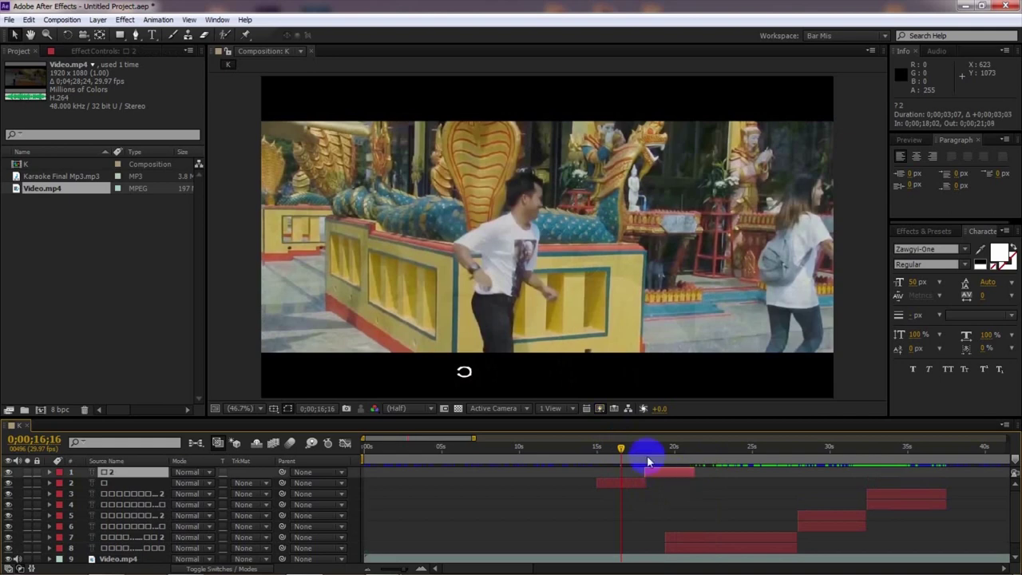
# - Replace the text of the duplicated cue layer with the Burmese digit ၂
pyautogui.moveTo(643, 453); pyautogui.dragTo(663, 457)
pyautogui.click(154, 35)
pyautogui.click(464, 371)
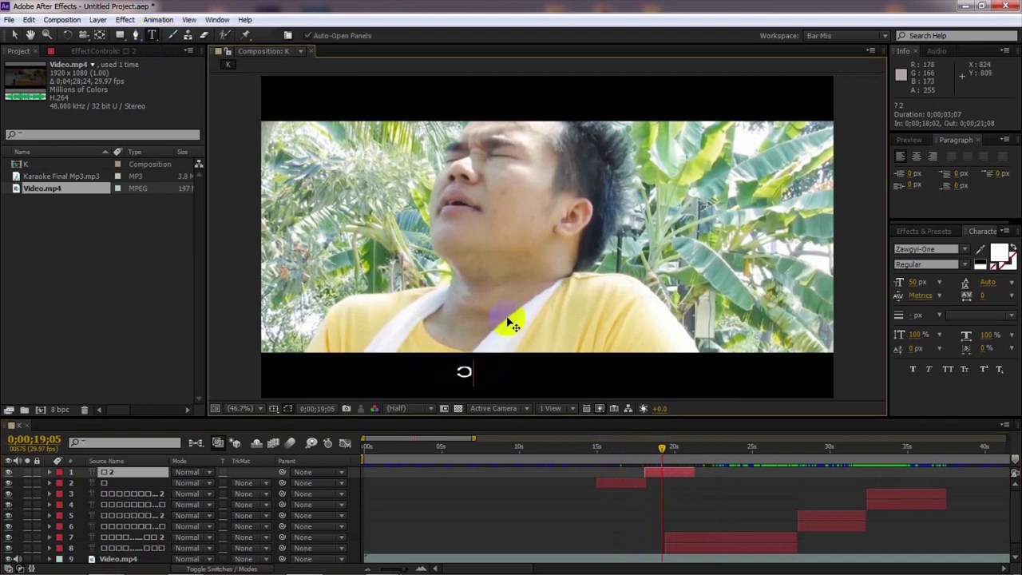
pyautogui.press('BackSpace')
pyautogui.write('J')
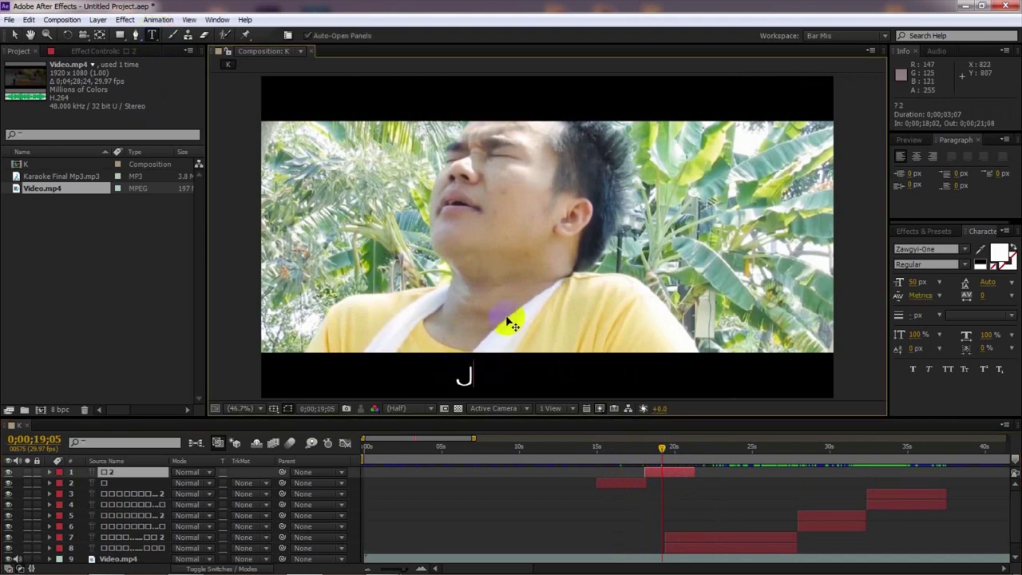
# - Duplicate the ၂ layer, shift the copy to start at 0;00;21;08, and change its text to the Burmese digit ၃
pyautogui.click(665, 473)
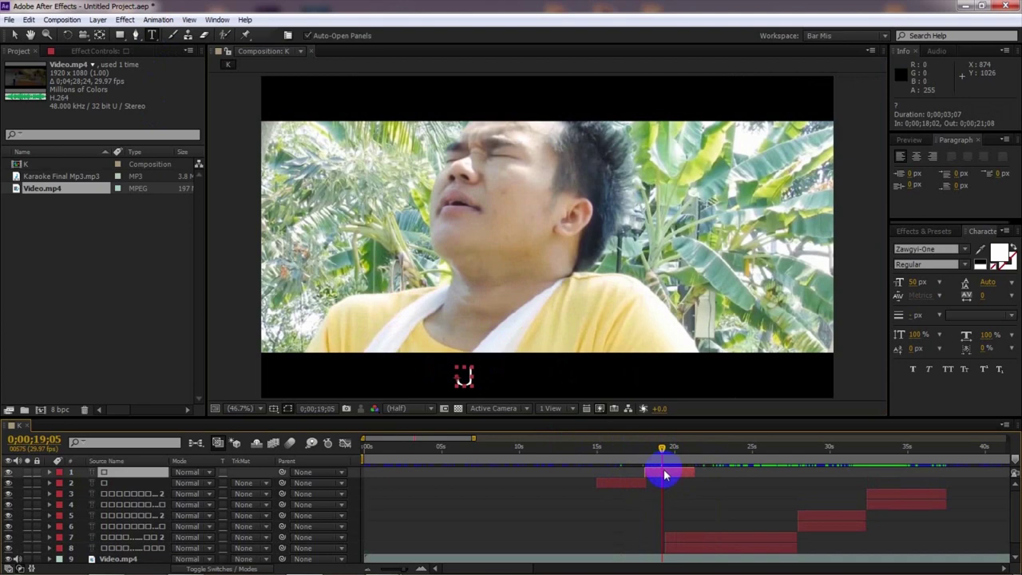
pyautogui.hotkey('ctrl', 'd')
pyautogui.moveTo(663, 474); pyautogui.dragTo(711, 480)
pyautogui.click(713, 448)
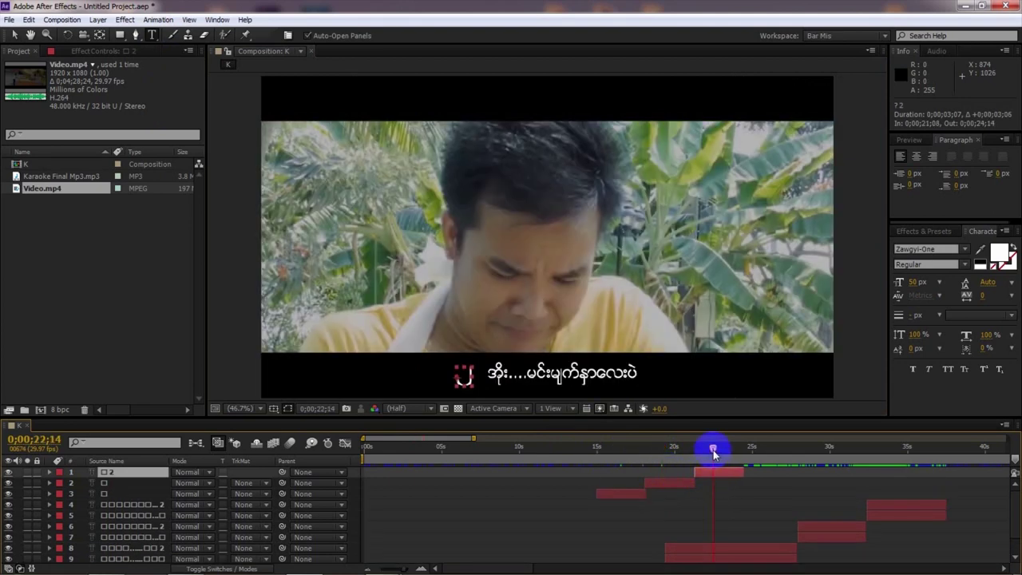
pyautogui.click(469, 372)
pyautogui.press('BackSpace')
pyautogui.write('3')
# - Trim the ၂ layer to end at 0;00;20;18 and shorten and shift the ၃ layer to run from 0;00;20;17 to 0;00;22;11
pyautogui.moveTo(711, 451); pyautogui.dragTo(720, 472)
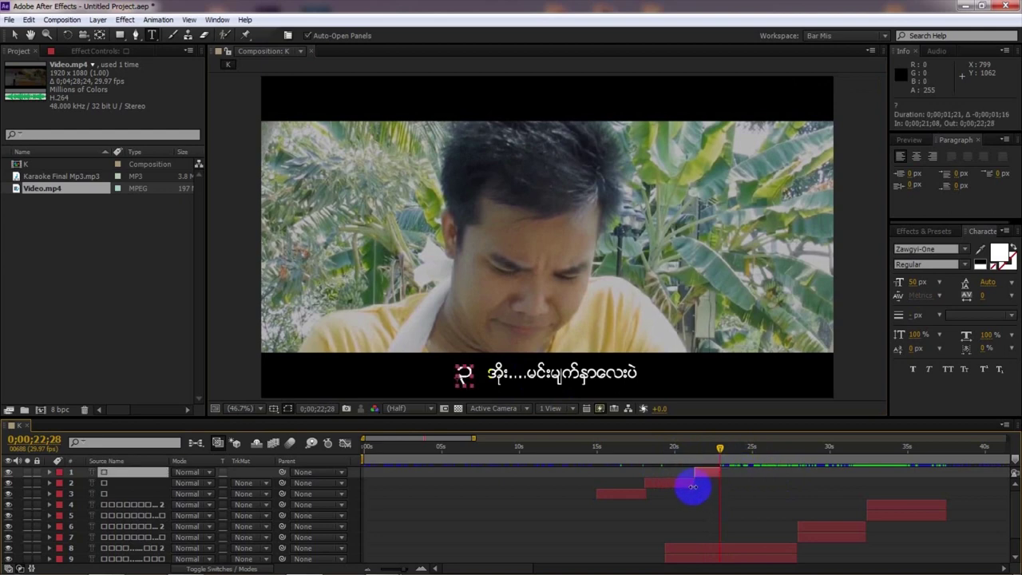
pyautogui.click(692, 485)
pyautogui.moveTo(692, 485)
pyautogui.mouseDown()
pyautogui.moveTo(681, 485)
pyautogui.moveTo(692, 475)
pyautogui.moveTo(652, 498)
pyautogui.moveTo(681, 478)
pyautogui.mouseUp()
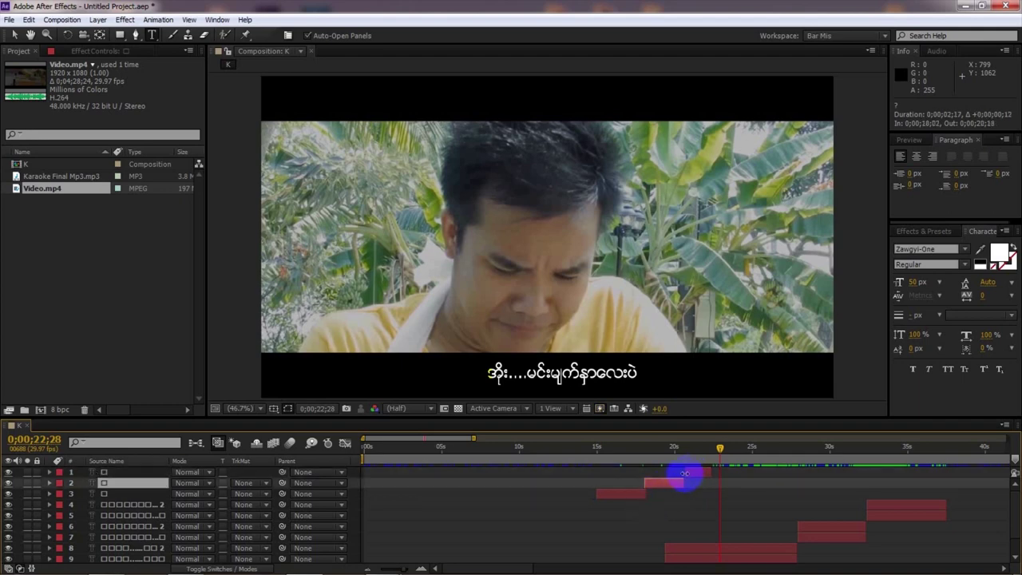
pyautogui.click(685, 472)
# - Remove the overlaps between the cue layers by trimming the end of ၁ to the start of ၂ and the start of ၃ to the end of ၂
pyautogui.click(643, 451)
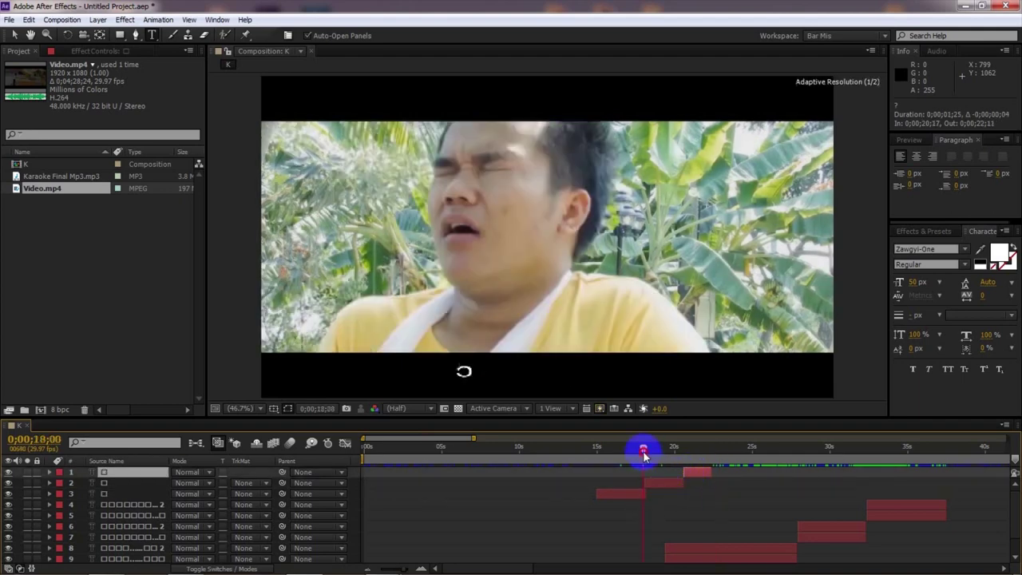
pyautogui.moveTo(403, 568); pyautogui.dragTo(426, 565)
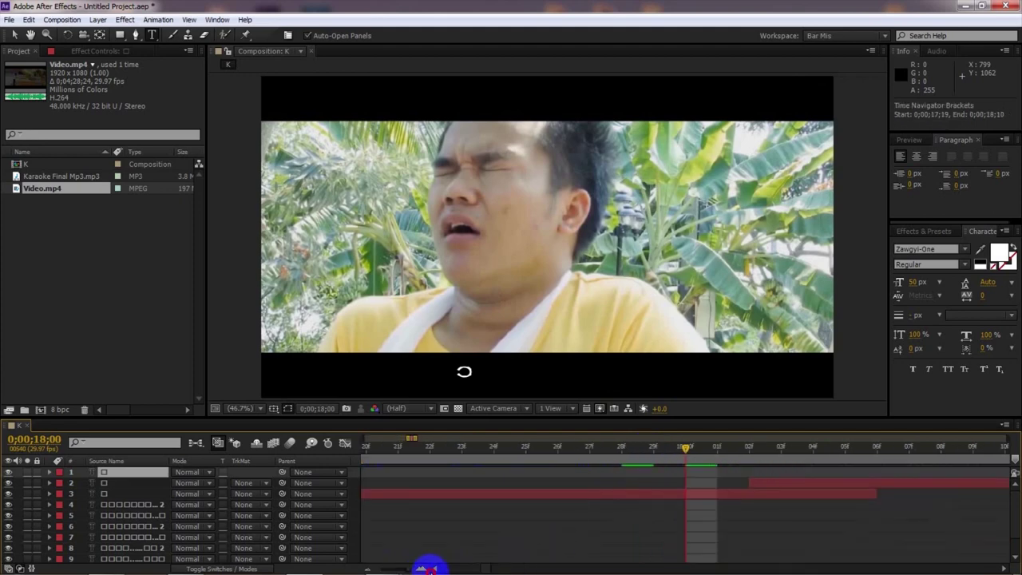
pyautogui.moveTo(876, 494); pyautogui.dragTo(747, 495)
pyautogui.moveTo(415, 567); pyautogui.dragTo(399, 564)
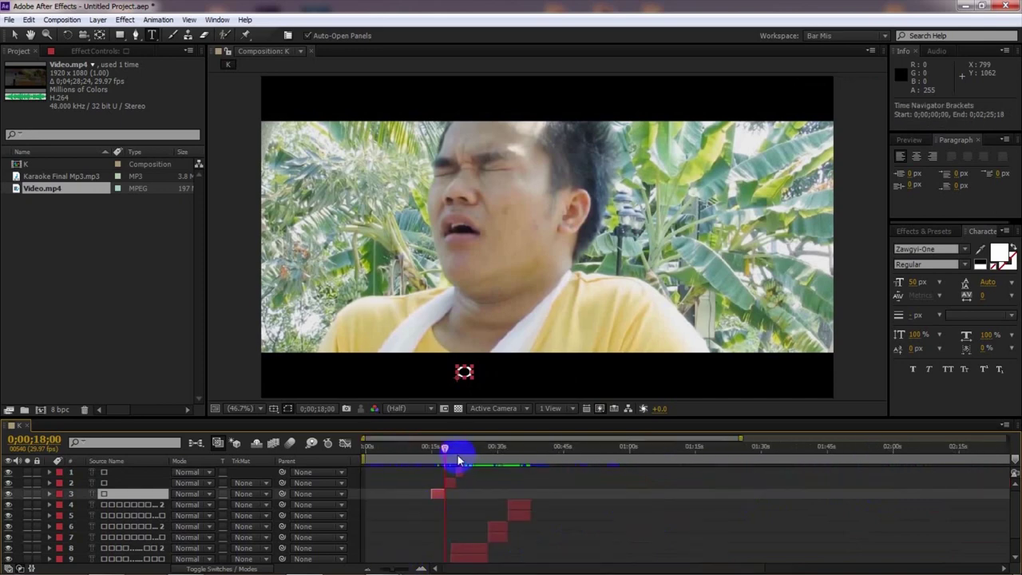
pyautogui.moveTo(392, 566); pyautogui.dragTo(418, 564)
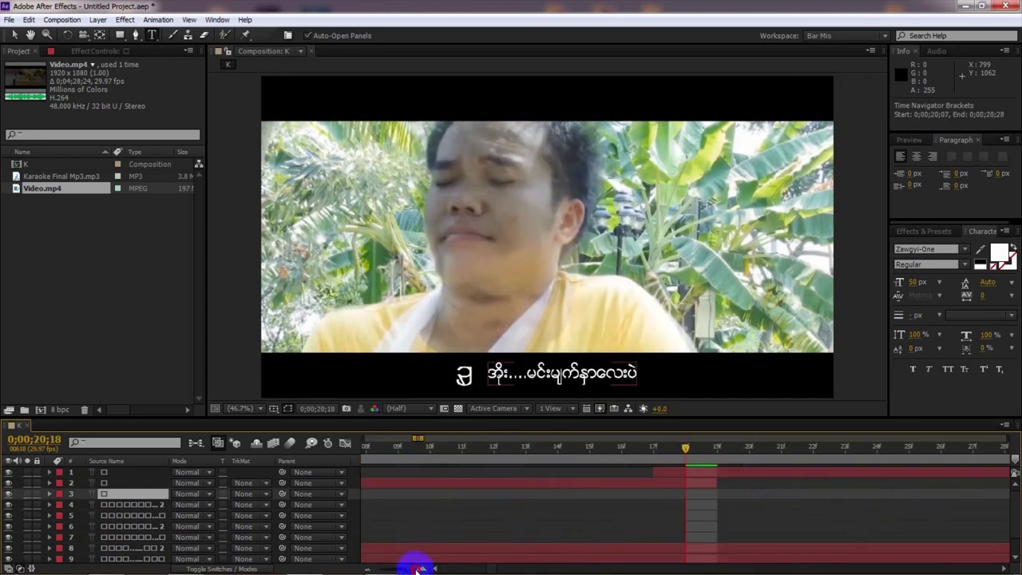
pyautogui.moveTo(655, 472); pyautogui.dragTo(716, 480)
pyautogui.moveTo(422, 565); pyautogui.dragTo(363, 565)
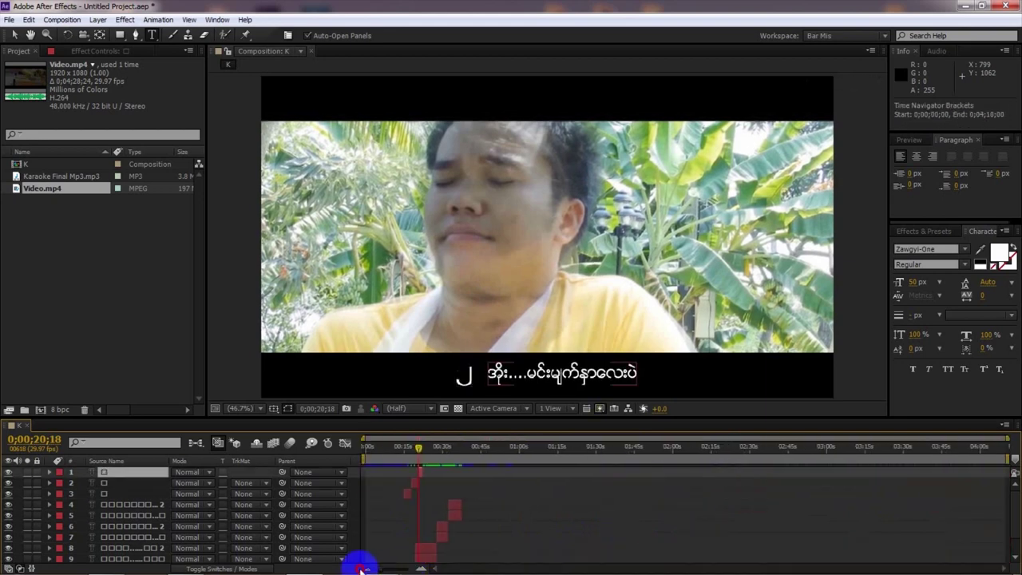
# - Limit the work area to 0;00;12;06–0;00;29;19 and play a RAM preview of the digit cues and first lyric line
pyautogui.moveTo(1004, 459); pyautogui.dragTo(444, 461)
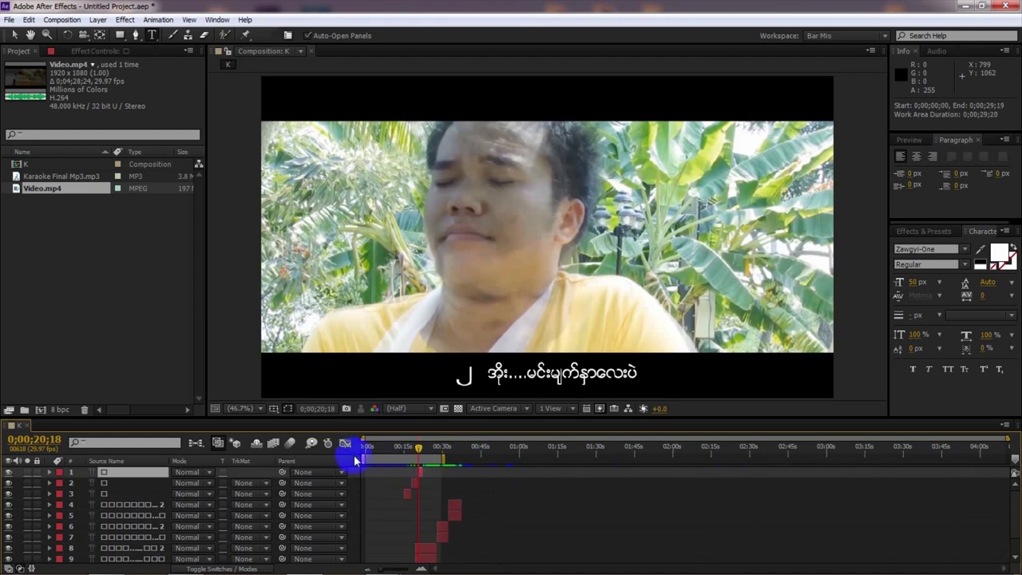
pyautogui.moveTo(361, 458); pyautogui.dragTo(395, 459)
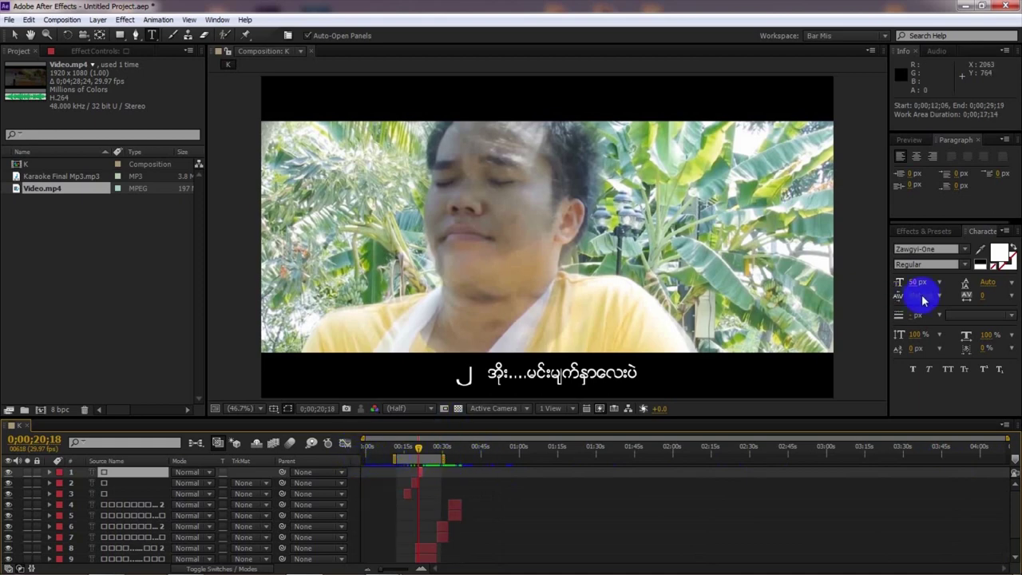
pyautogui.click(918, 139)
pyautogui.click(1013, 156)
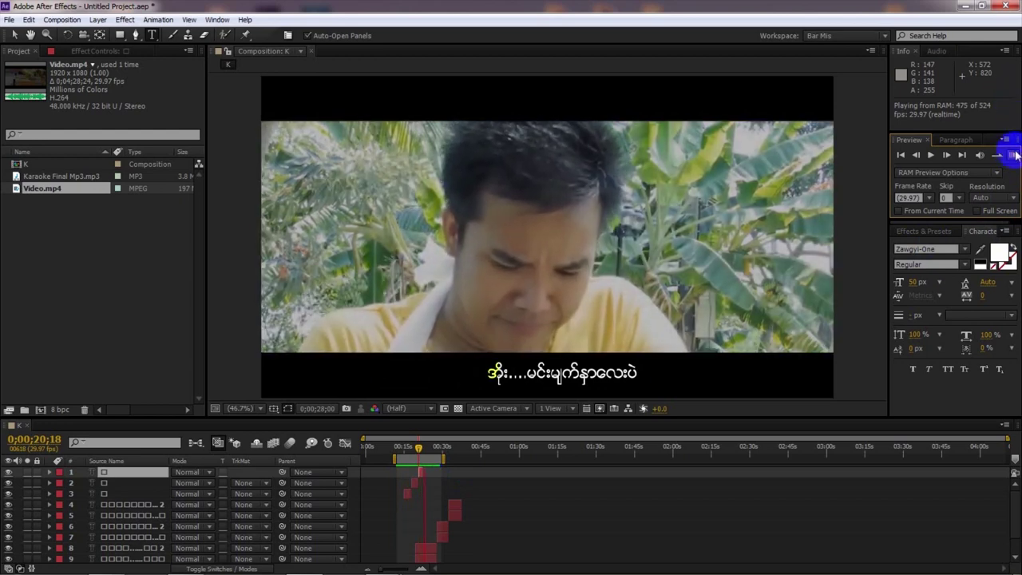
pyautogui.click(1013, 155)
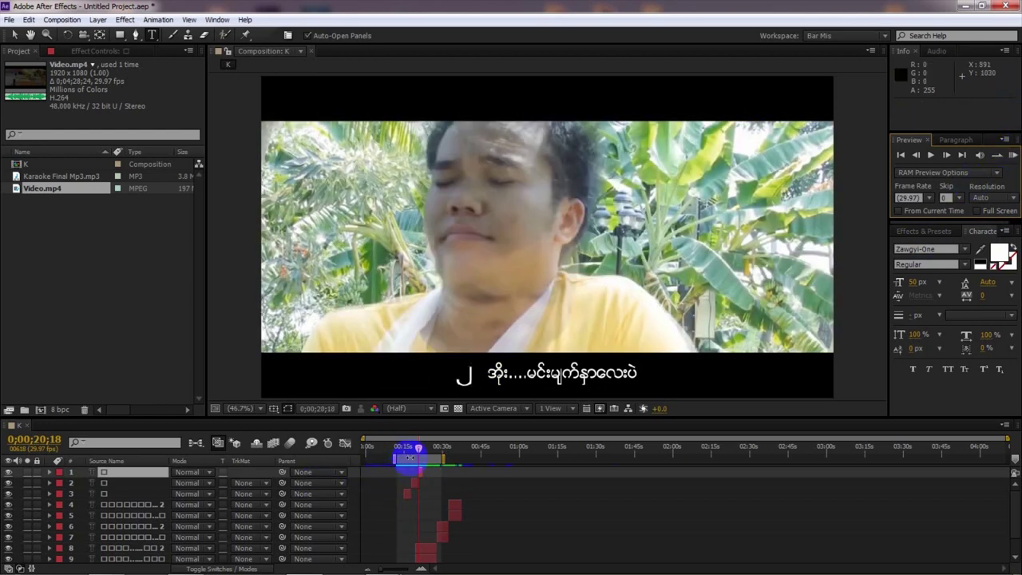
# - Extend the work area over the whole composition again, from 0;00;00;00 to 0;04;09;29
pyautogui.click(421, 447)
pyautogui.click(416, 481)
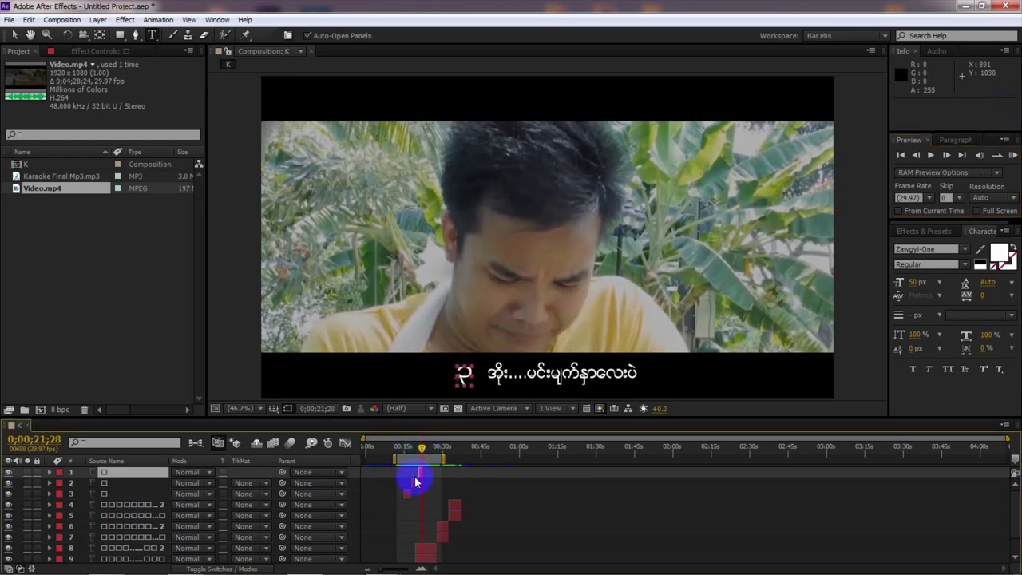
pyautogui.click(449, 464)
pyautogui.moveTo(447, 461); pyautogui.dragTo(1006, 458)
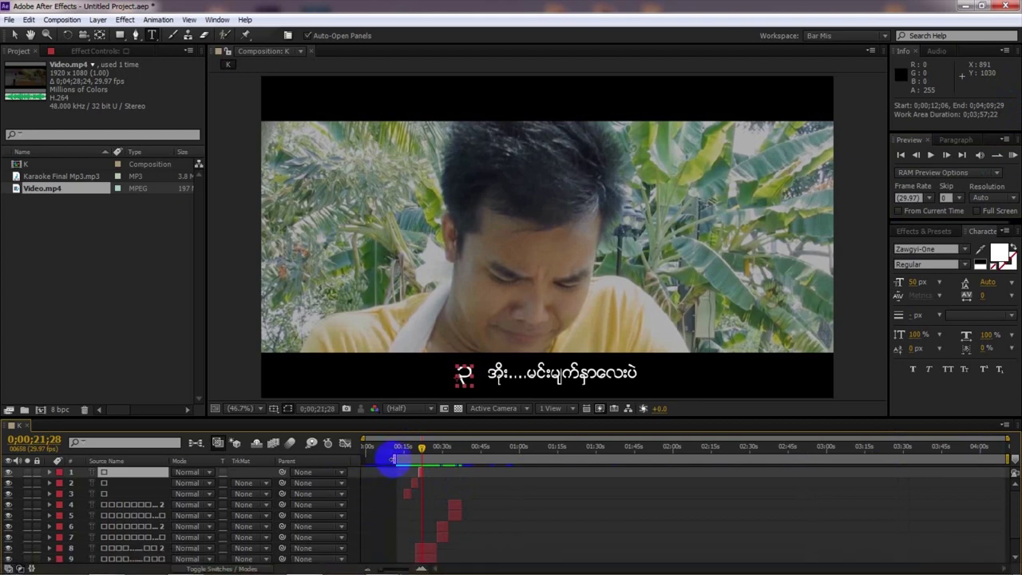
pyautogui.moveTo(388, 461); pyautogui.dragTo(292, 447)
pyautogui.click(130, 235)
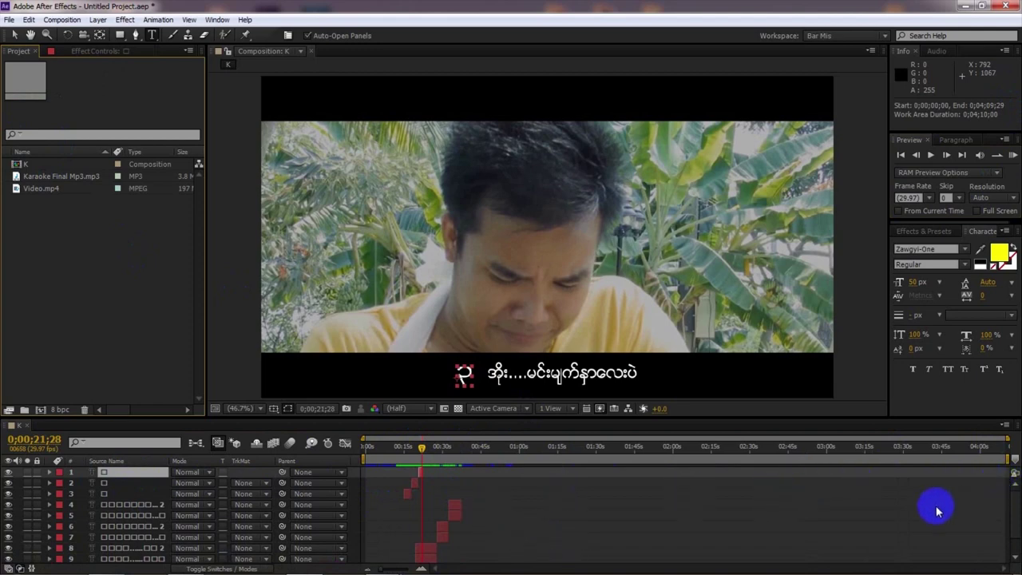
pyautogui.moveTo(432, 460)
pyautogui.mouseDown()
pyautogui.moveTo(418, 452)
pyautogui.moveTo(435, 452)
pyautogui.mouseUp()
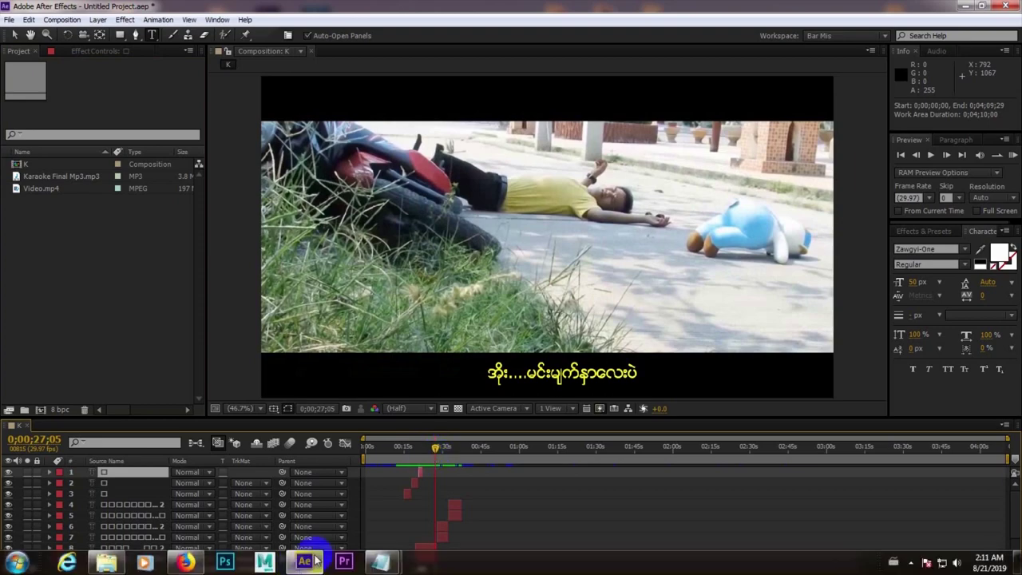
# - Switch to the Lesson 3-1 notes in Notepad, highlight item 7 of the lesson list, and return to After Effects
pyautogui.moveTo(382, 561)
pyautogui.click(430, 517)
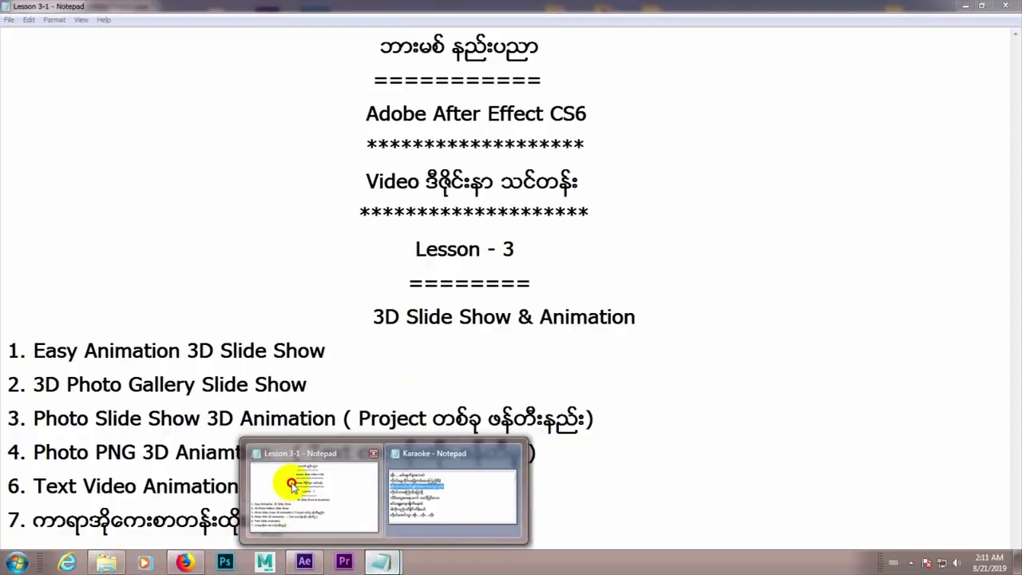
pyautogui.click(293, 489)
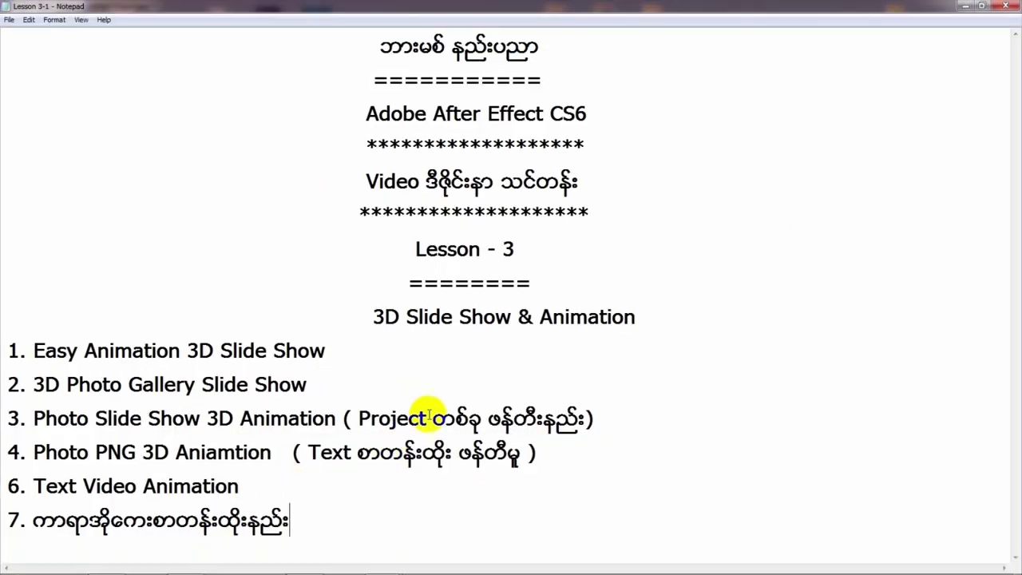
pyautogui.moveTo(324, 529); pyautogui.dragTo(18, 529)
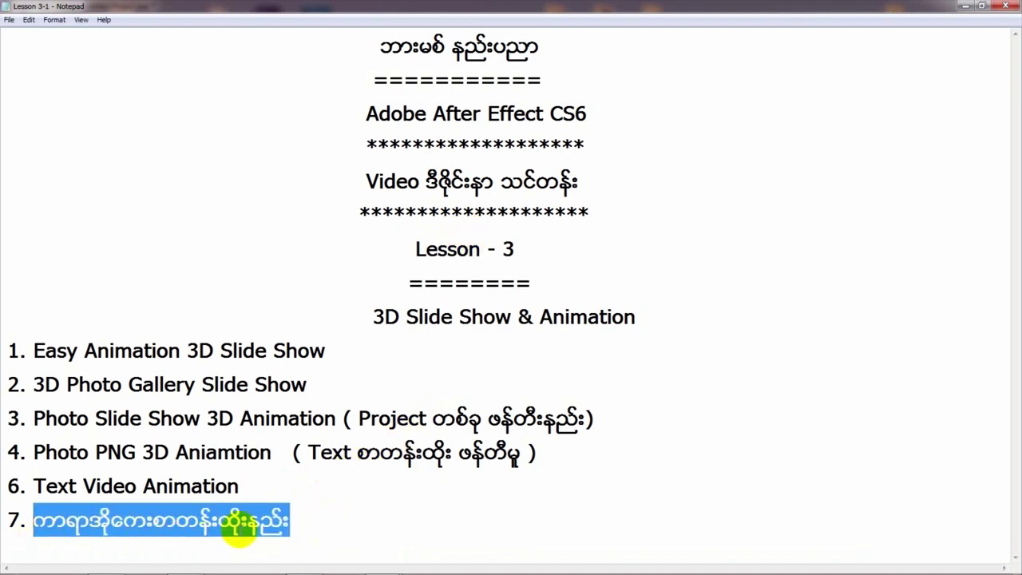
pyautogui.click(327, 515)
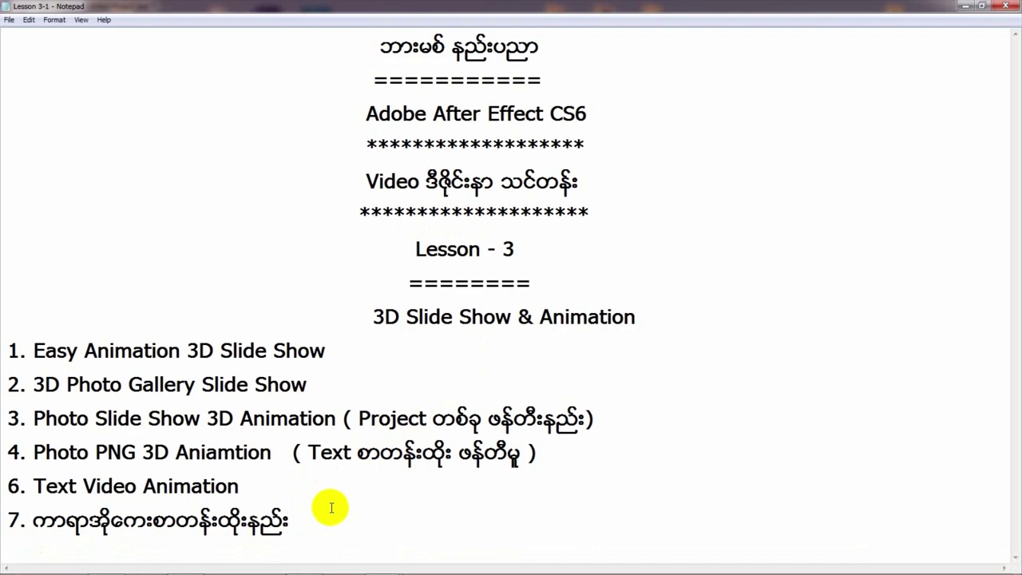
pyautogui.click(294, 562)
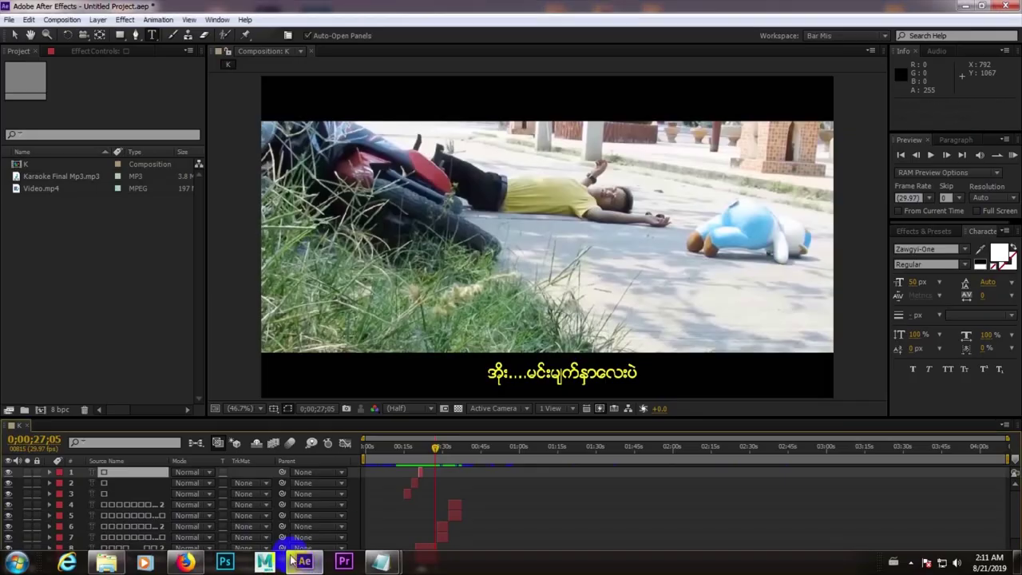
pyautogui.click(391, 473)
pyautogui.moveTo(397, 457); pyautogui.dragTo(372, 448)
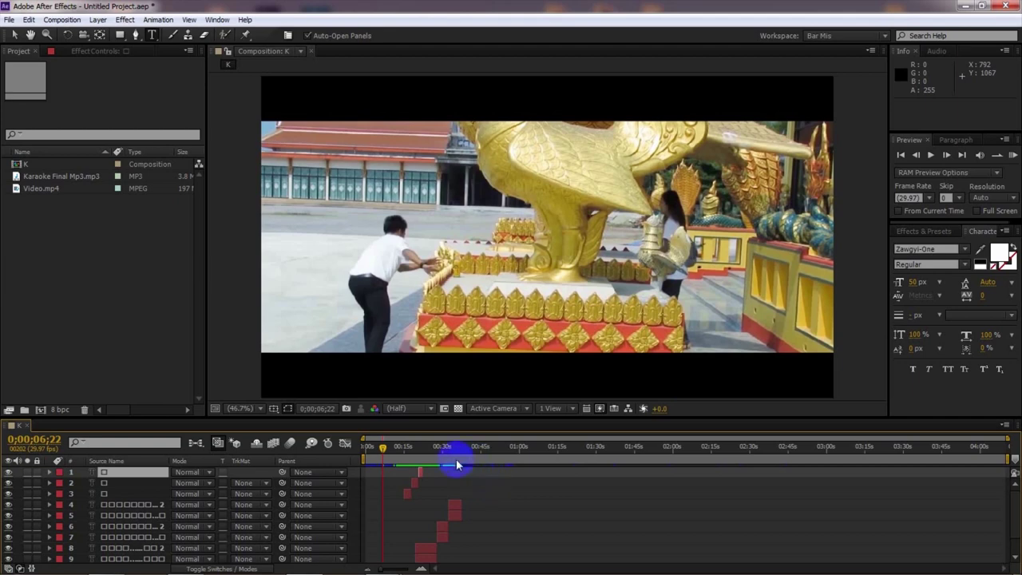
pyautogui.click(8, 20)
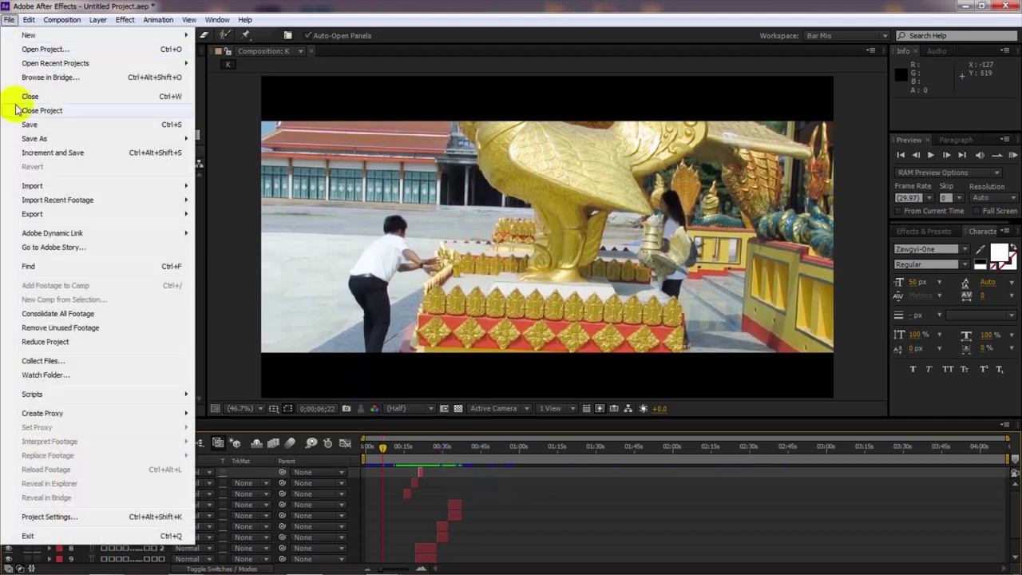
pyautogui.click(465, 487)
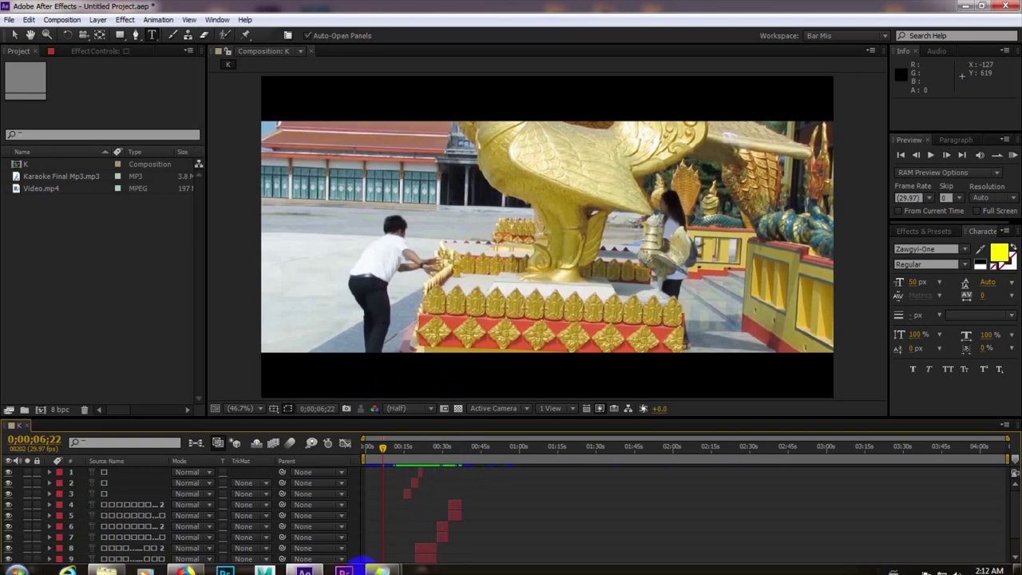
# - Reopen the Lesson 3-1 notes in Notepad and review the karaoke subtitle entry, item 7
pyautogui.moveTo(384, 559)
pyautogui.click(370, 511)
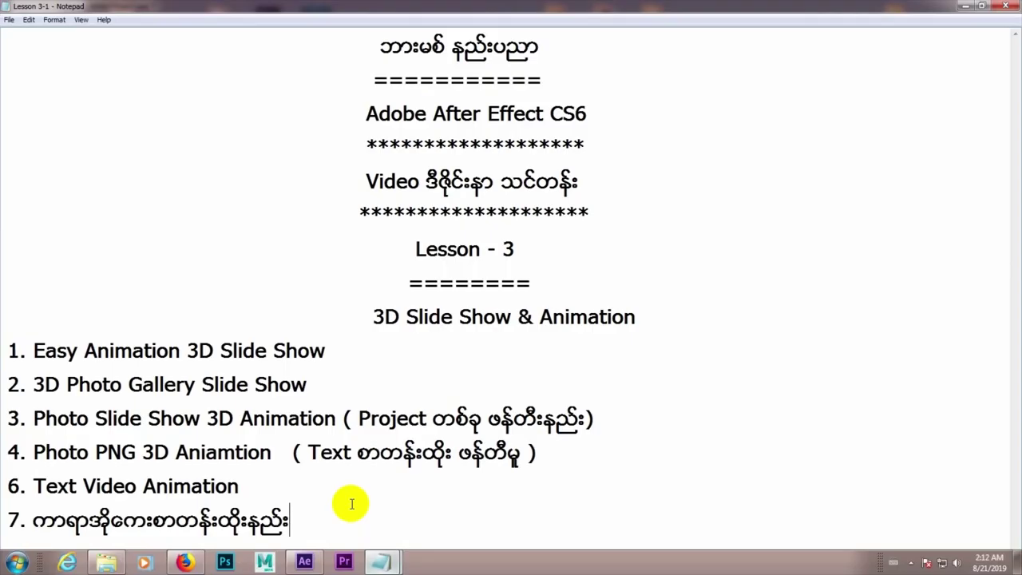
pyautogui.moveTo(331, 520); pyautogui.dragTo(35, 529)
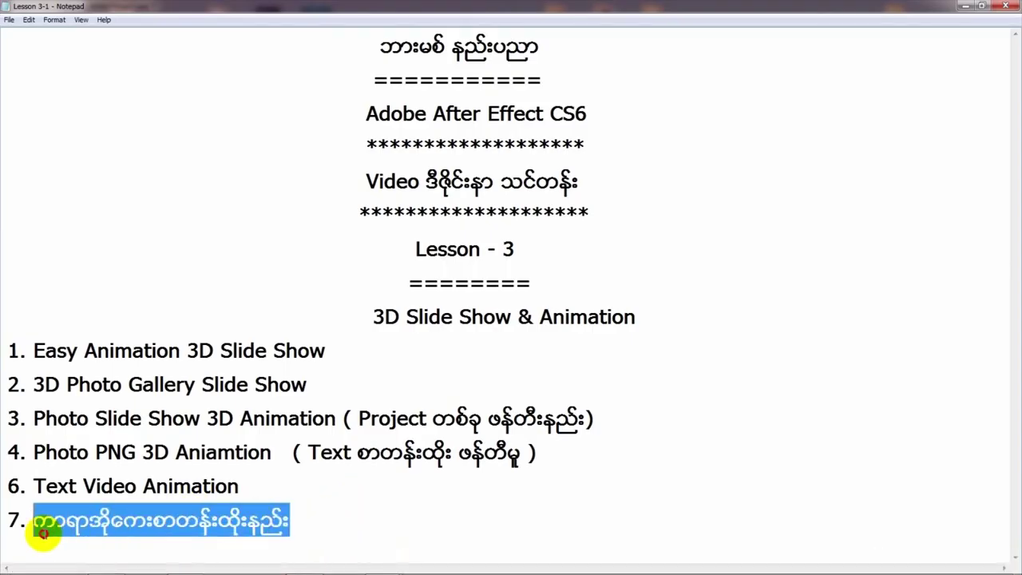
pyautogui.click(293, 522)
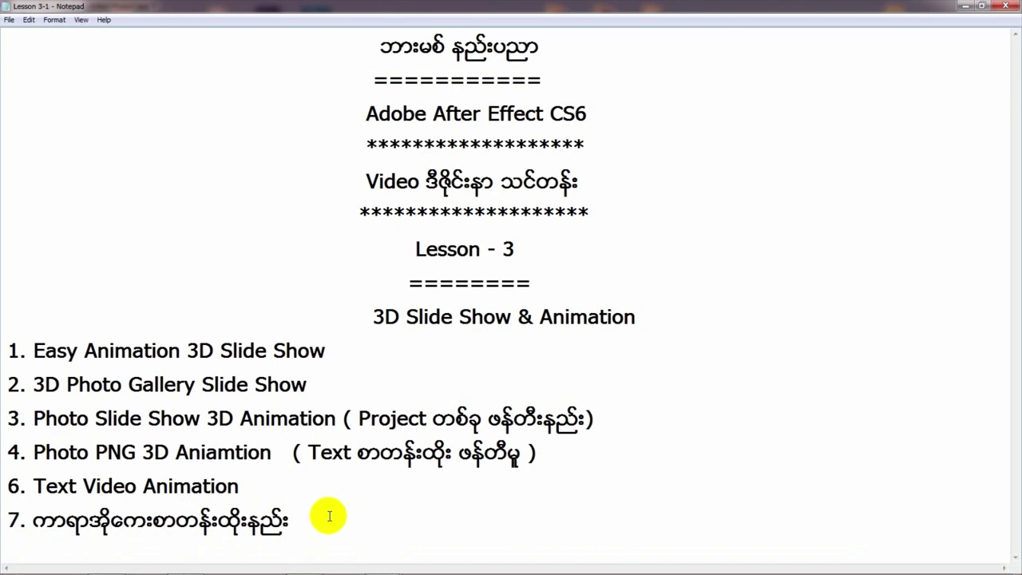